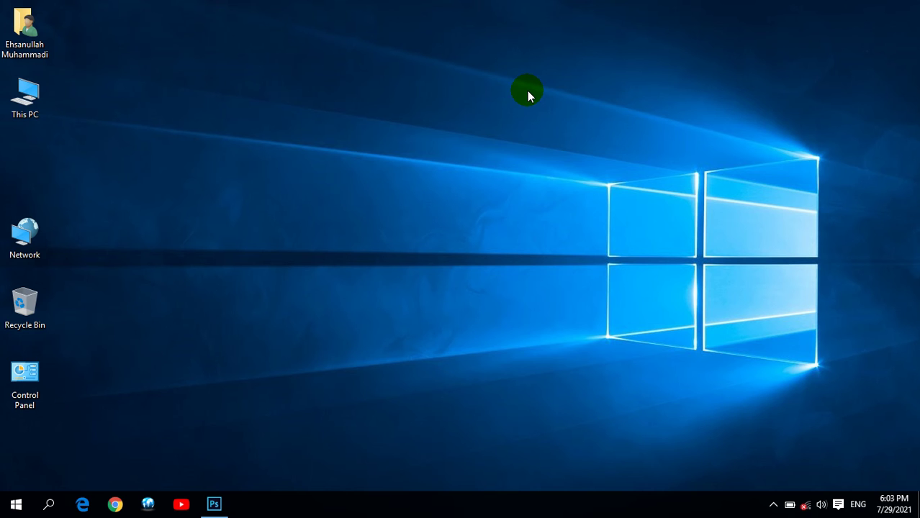
- Refresh the desktop and restore the empty Photoshop window from the taskbar
right_click(487, 100)
click(551, 140)
click(214, 504)
click(439, 5)
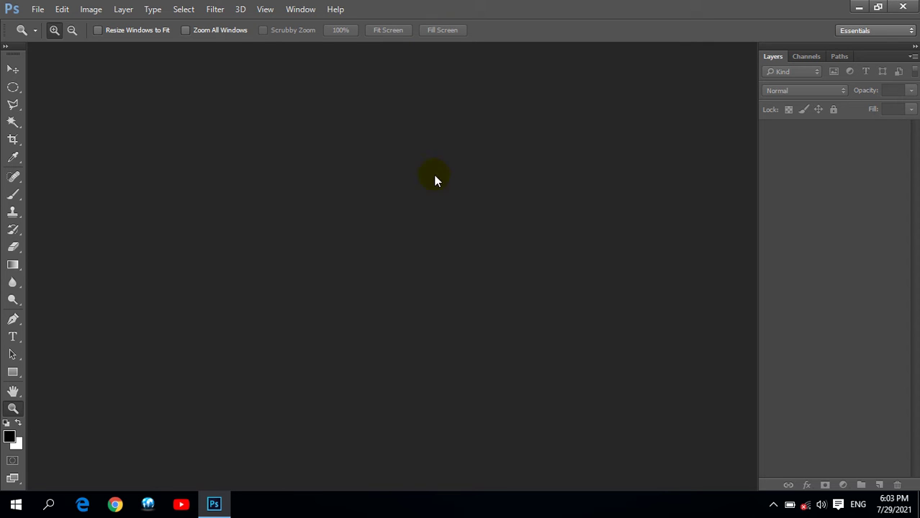
- Review the Move, Marquee, Lasso and Magic Wand tools and their variant lists
click(13, 70)
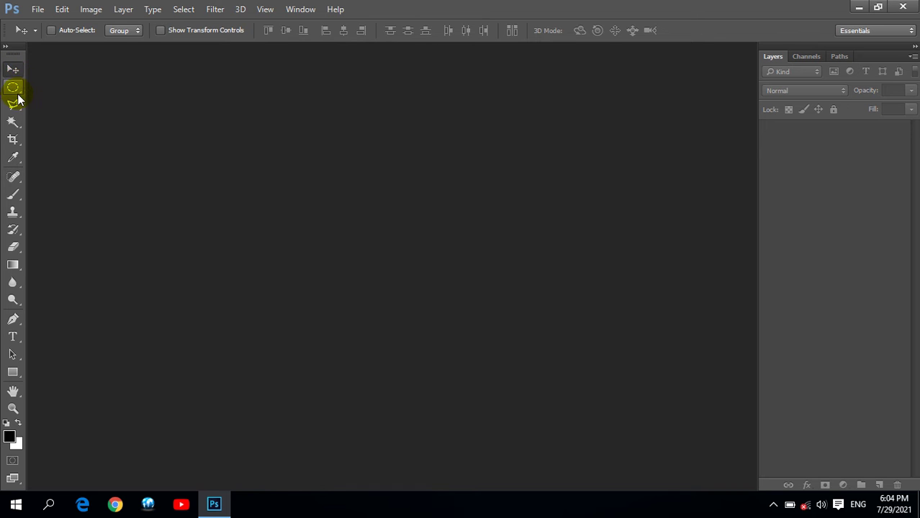
click(12, 87)
click(13, 104)
right_click(13, 106)
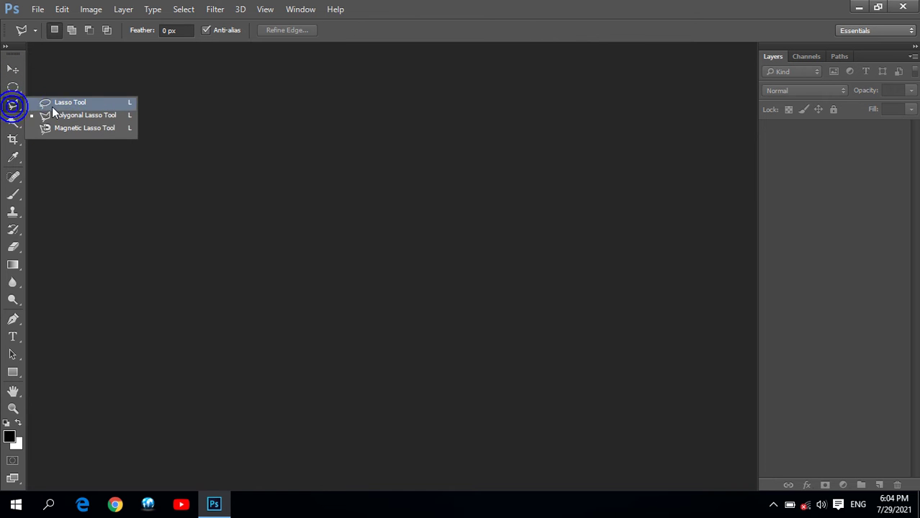
click(12, 122)
right_click(12, 121)
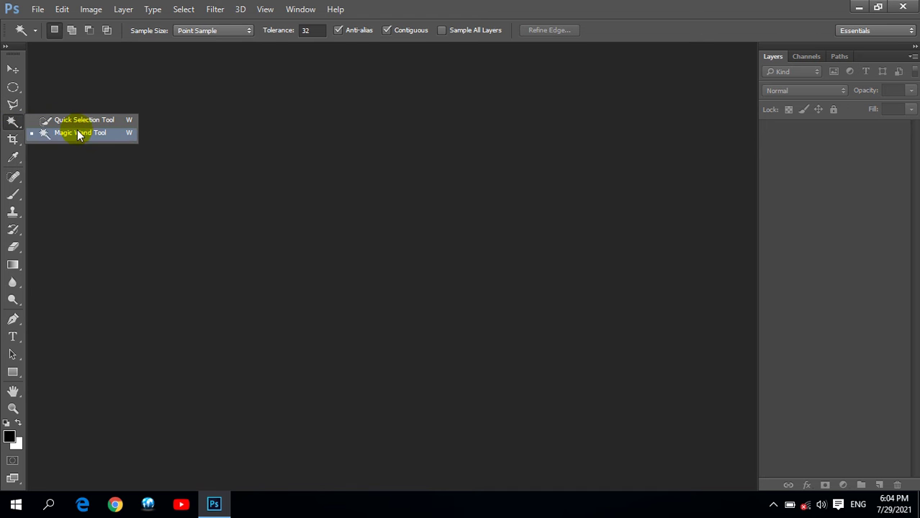
- Select the Crop tool and review its crop and slice variants
click(14, 143)
right_click(14, 146)
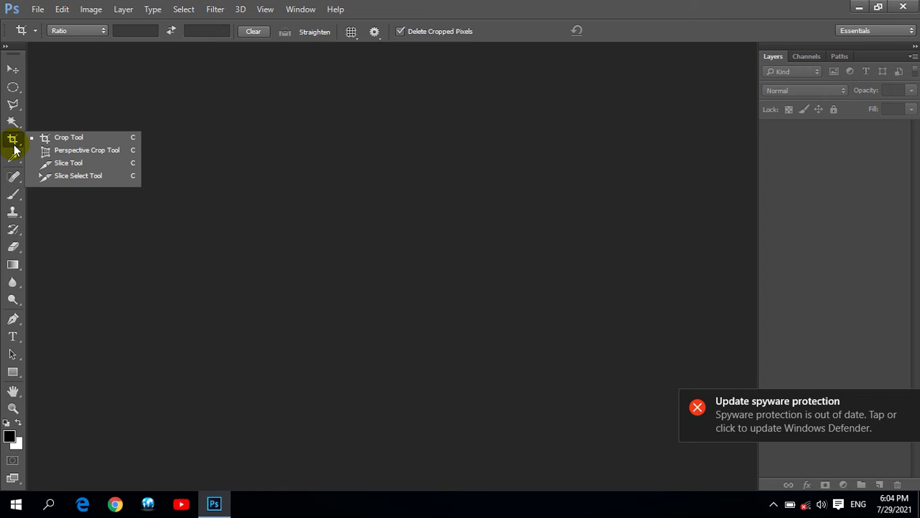
click(450, 16)
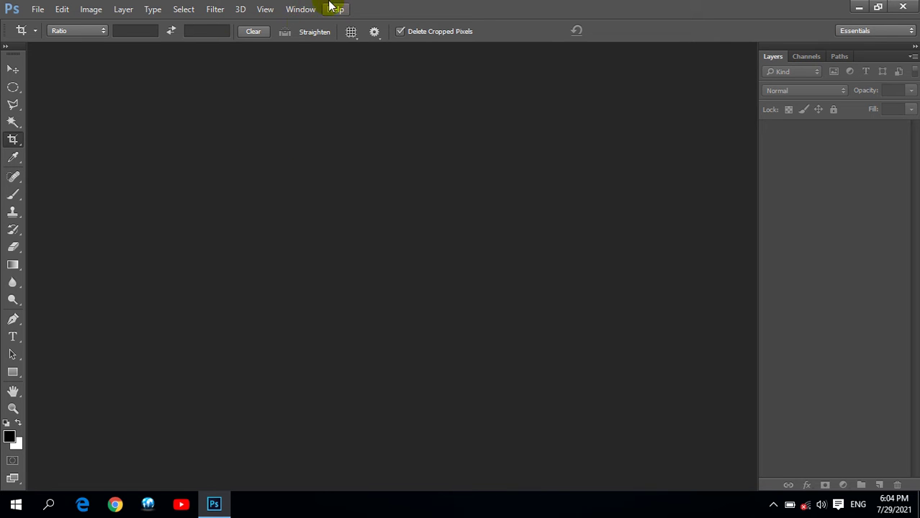
right_click(11, 144)
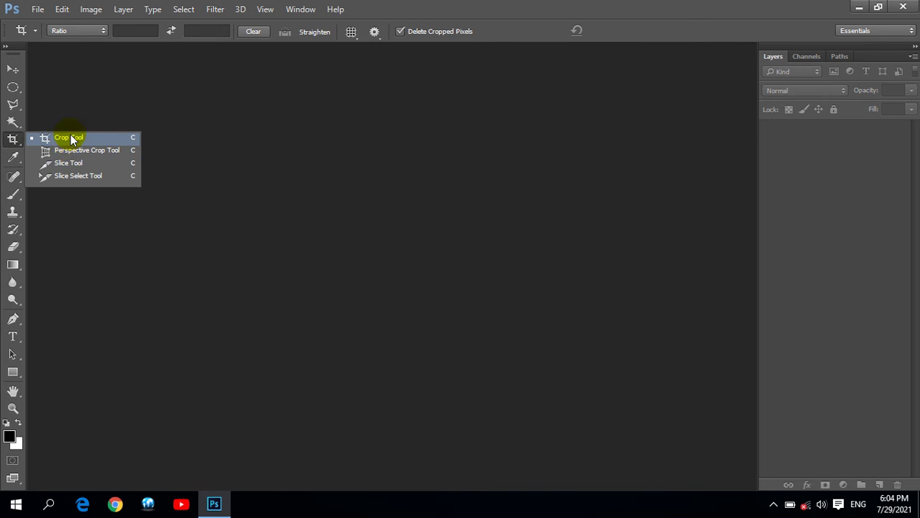
- Choose the plain Crop Tool and open the close-up portrait from D:\Indian Wallpapers
click(68, 138)
double_click(197, 131)
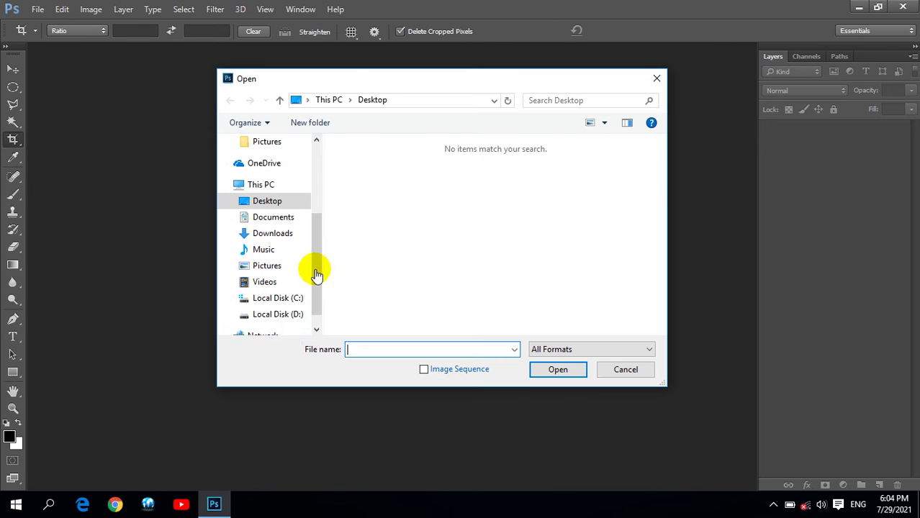
click(277, 314)
click(380, 179)
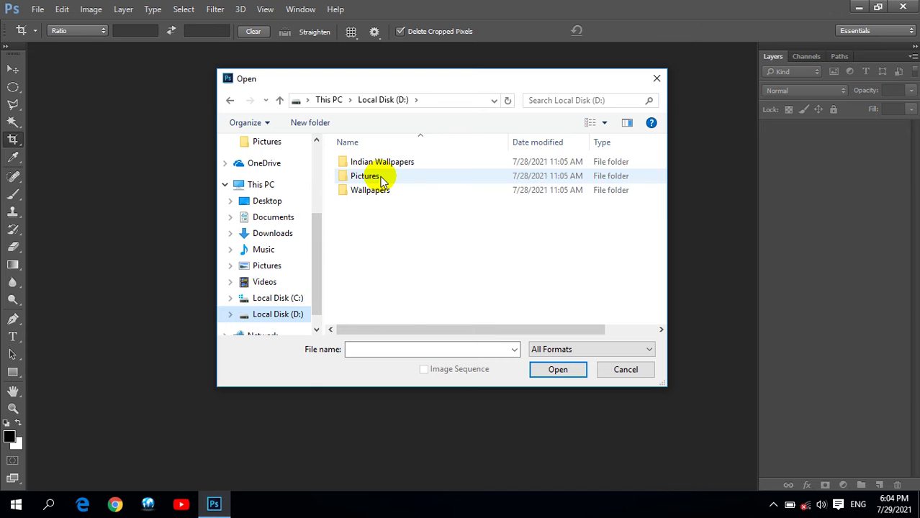
double_click(388, 161)
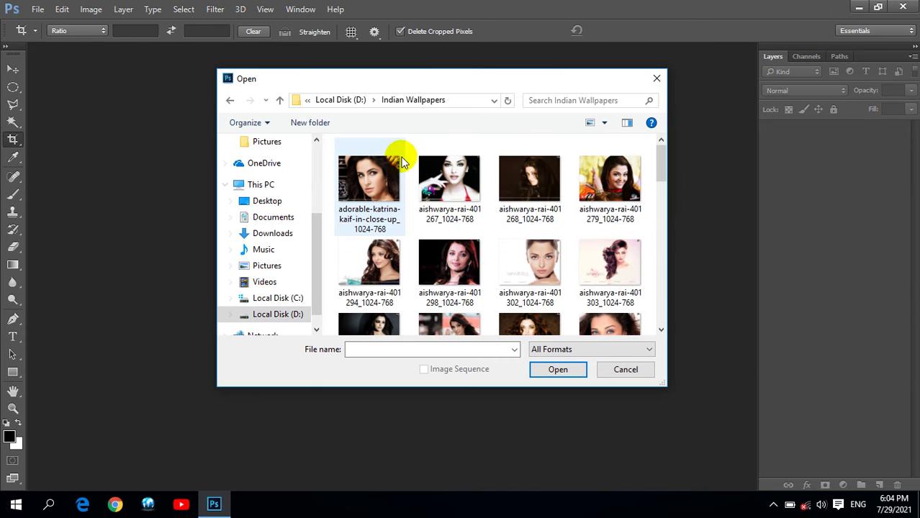
drag(661, 161, 663, 209)
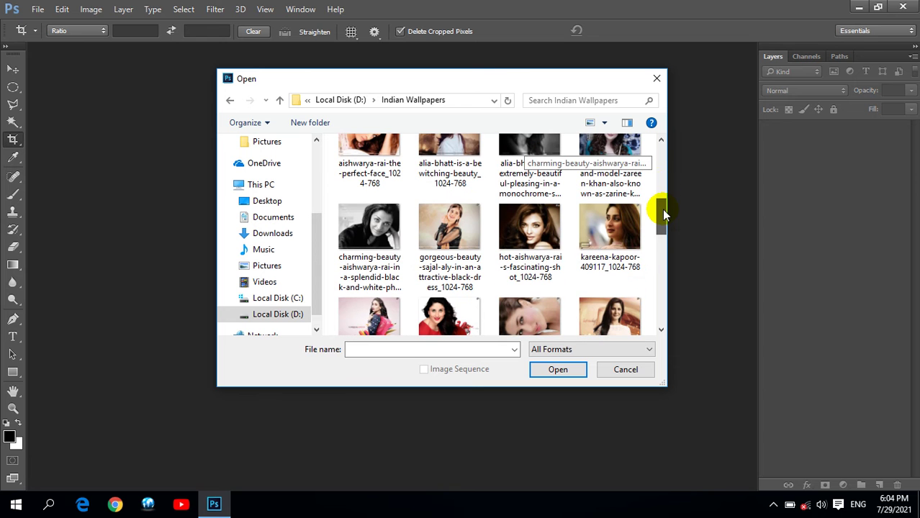
click(530, 237)
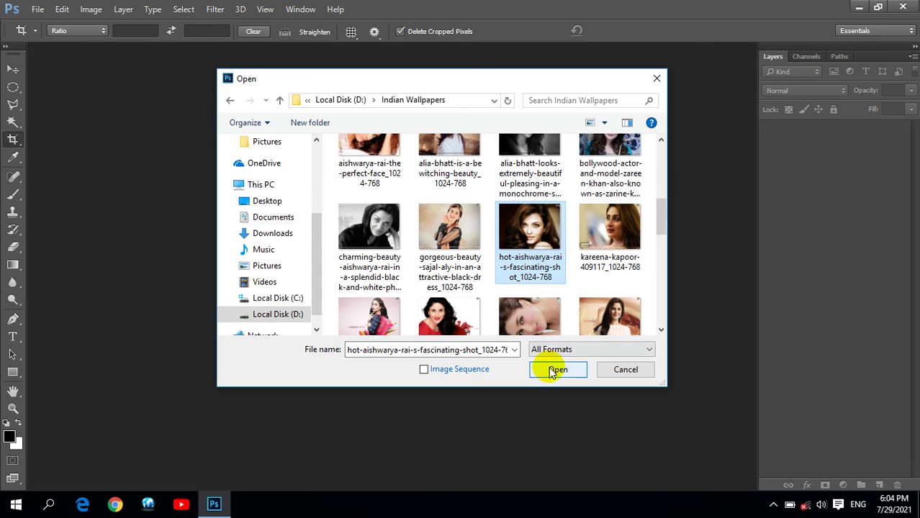
click(558, 369)
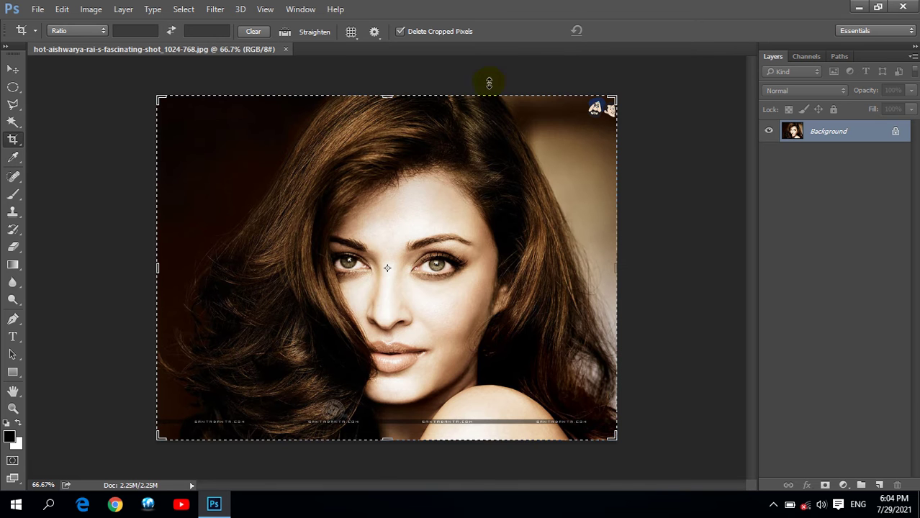
- Float the portrait in its own window and select the plain Crop Tool
click(14, 70)
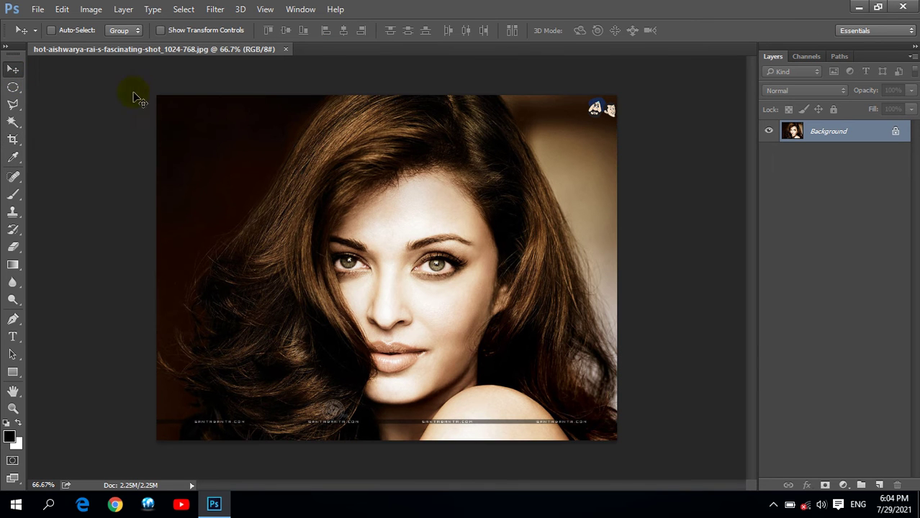
mouse_move(149, 50)
mouse_down()
mouse_move(352, 86)
mouse_move(434, 77)
mouse_up()
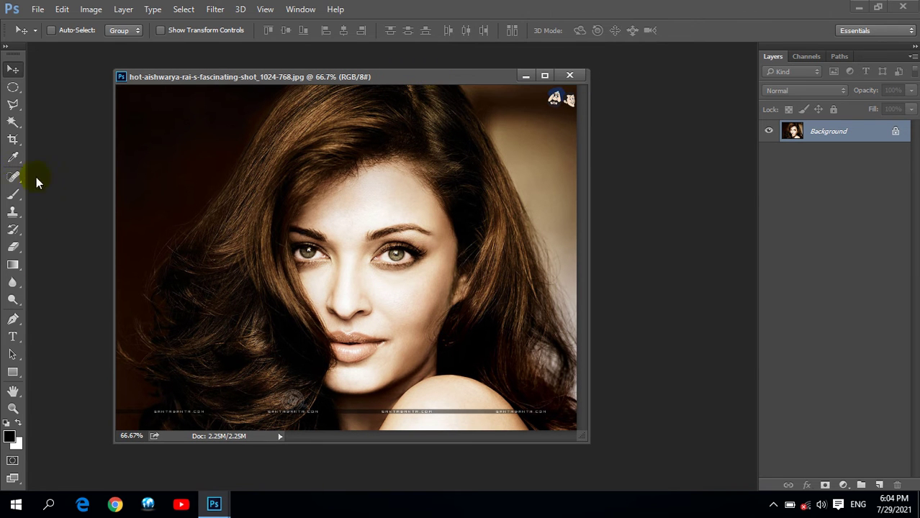
click(14, 144)
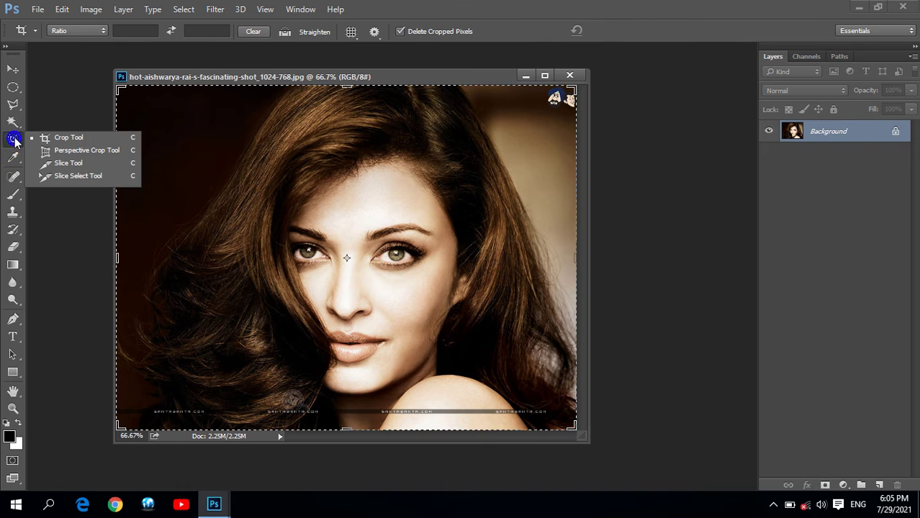
click(58, 136)
- Crop the portrait to a tighter face-and-hair frame, reducing it to 1.20M
mouse_move(213, 96)
mouse_down()
mouse_move(490, 372)
mouse_move(492, 395)
mouse_up()
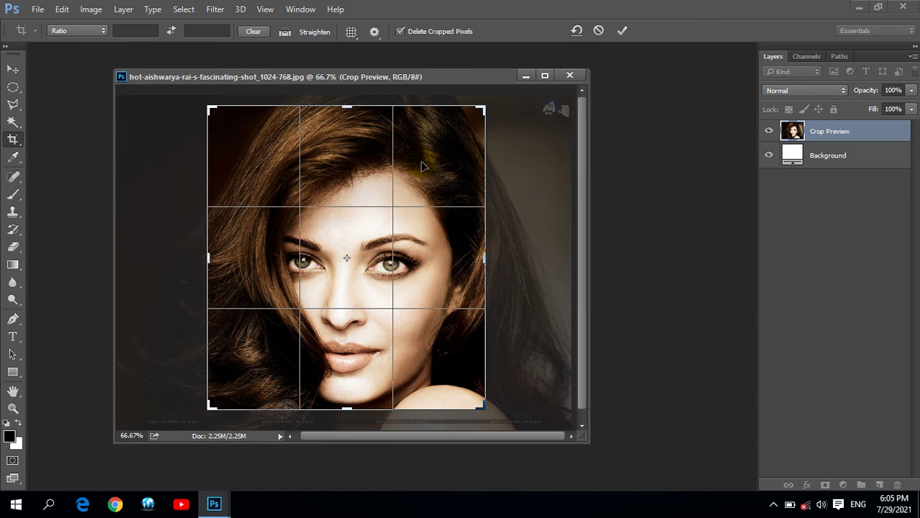
click(620, 30)
key(Return)
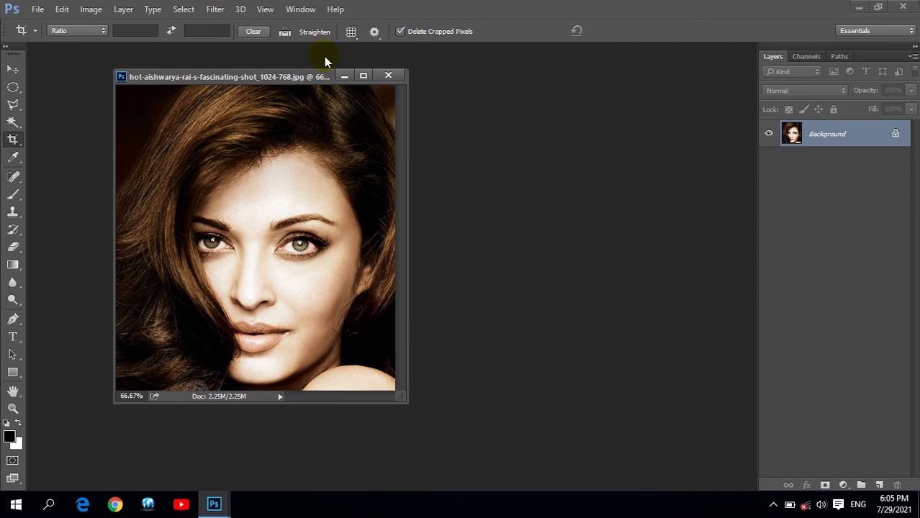
drag(308, 80, 390, 113)
click(372, 184)
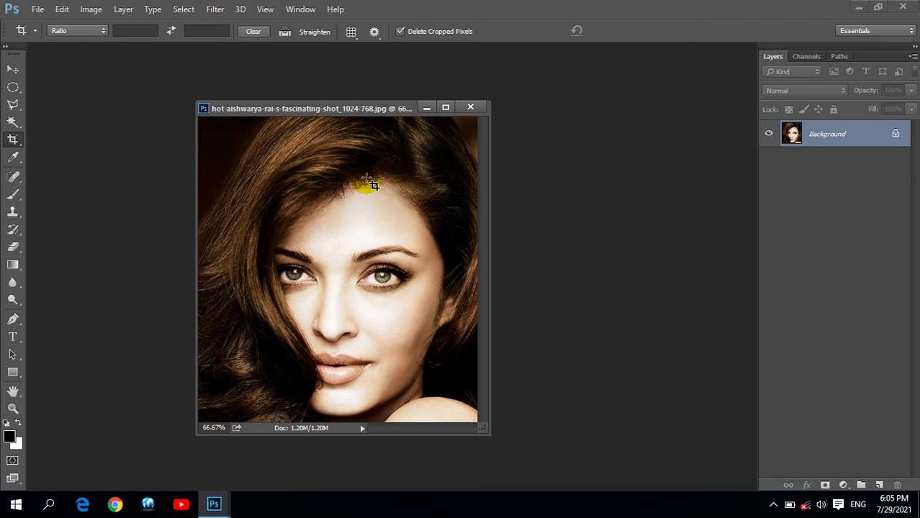
- Revert the portrait to its uncropped 2.25M state and close the image
click(38, 9)
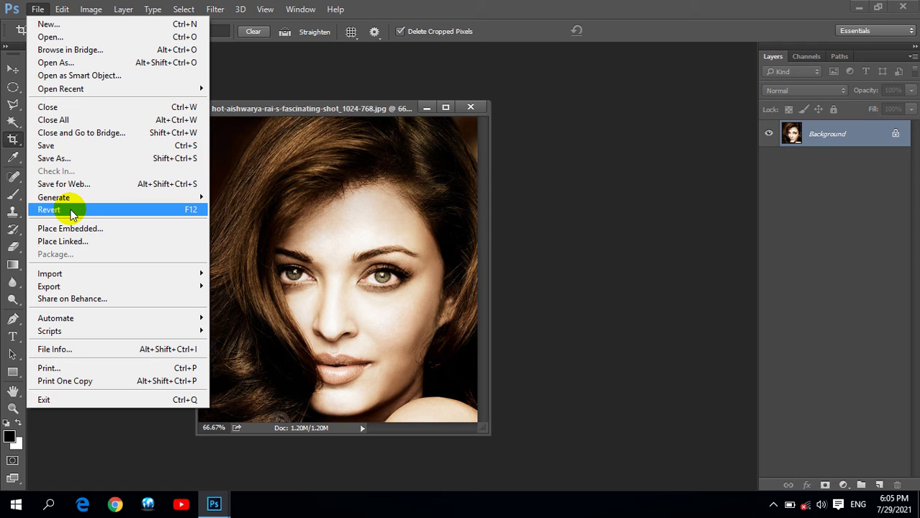
click(70, 210)
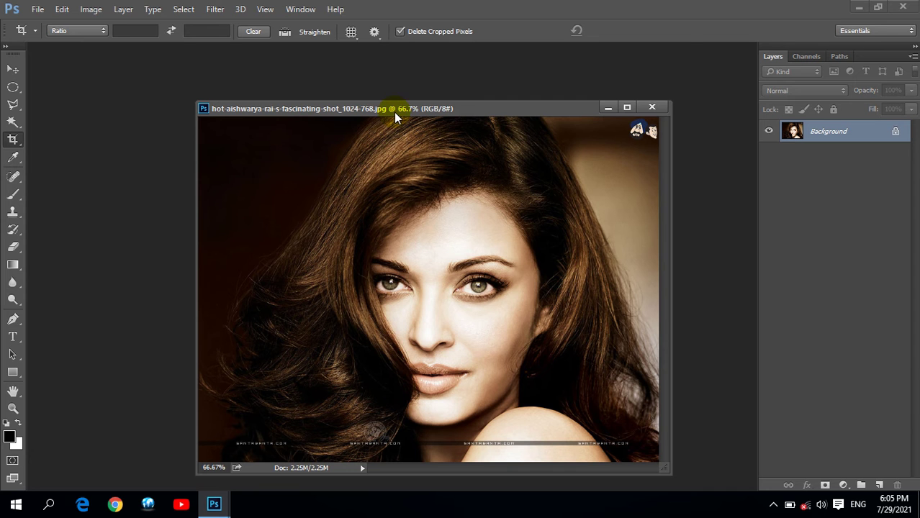
drag(393, 109, 324, 83)
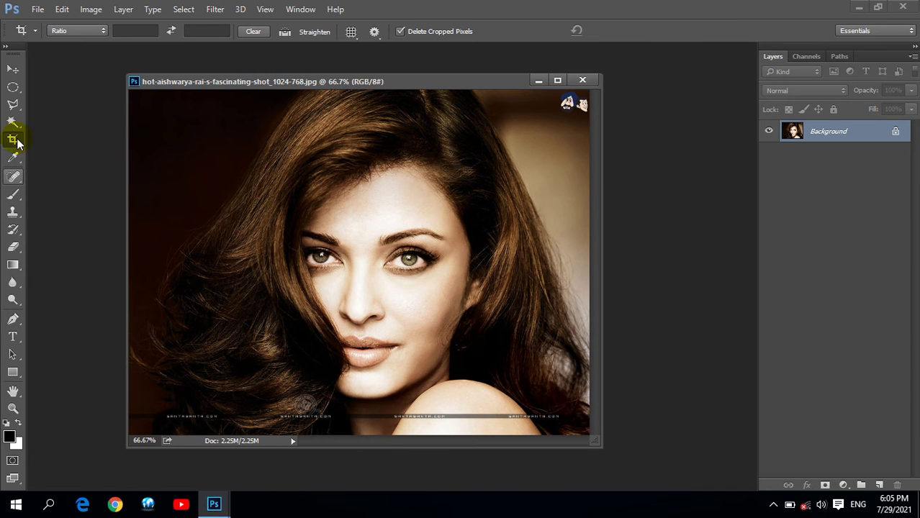
drag(12, 139, 62, 153)
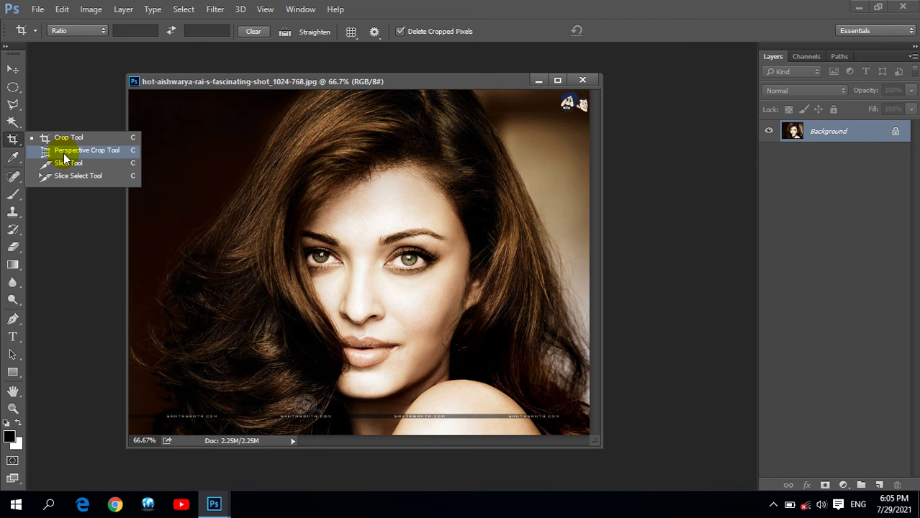
click(424, 85)
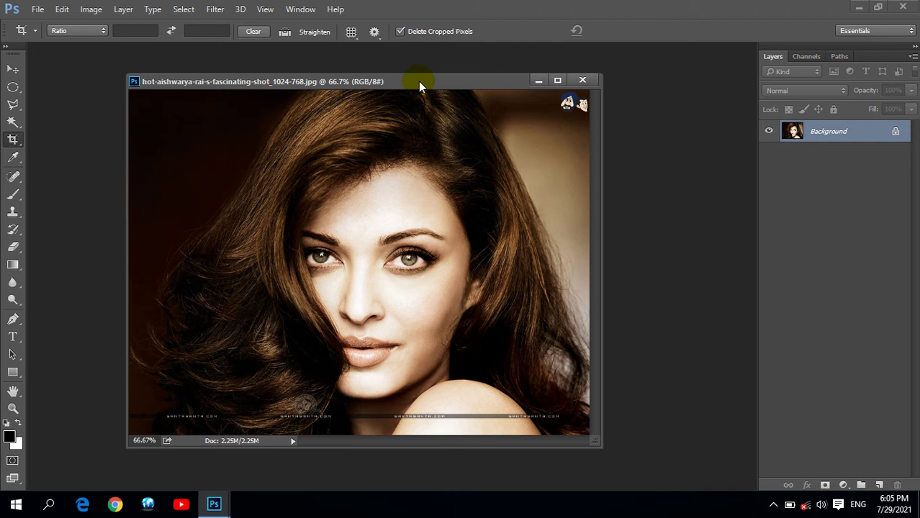
click(583, 80)
- Open Gerdoo Wallpaper (4).jpg from the Wallpapers folder on Local Disk (D:)
double_click(272, 147)
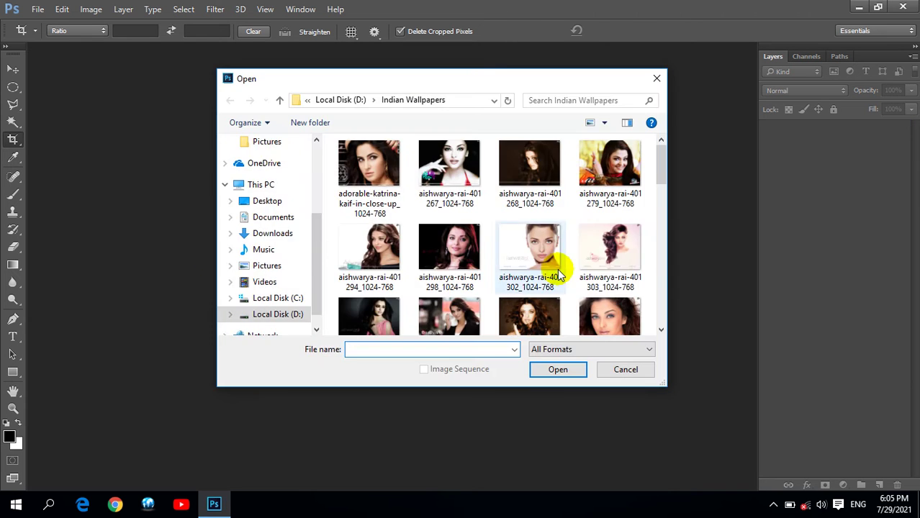
mouse_move(657, 154)
mouse_down()
mouse_move(659, 202)
mouse_move(510, 104)
mouse_up()
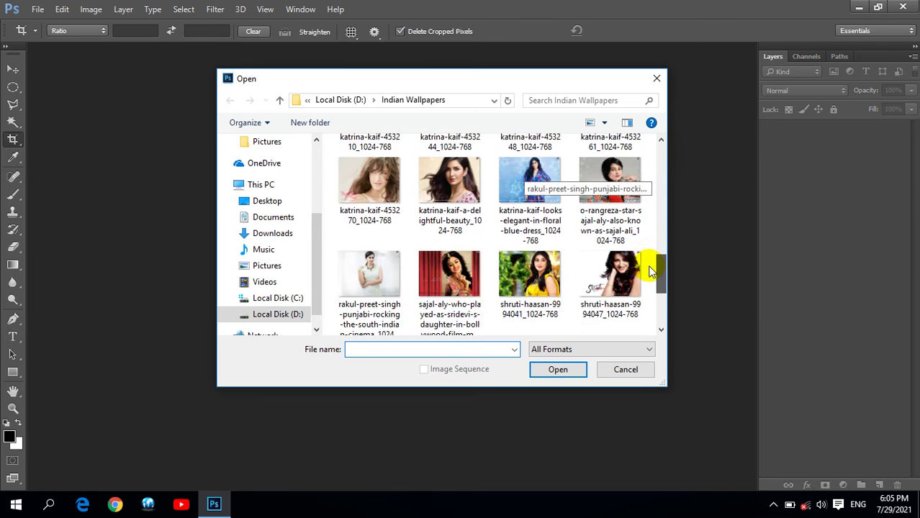
click(280, 100)
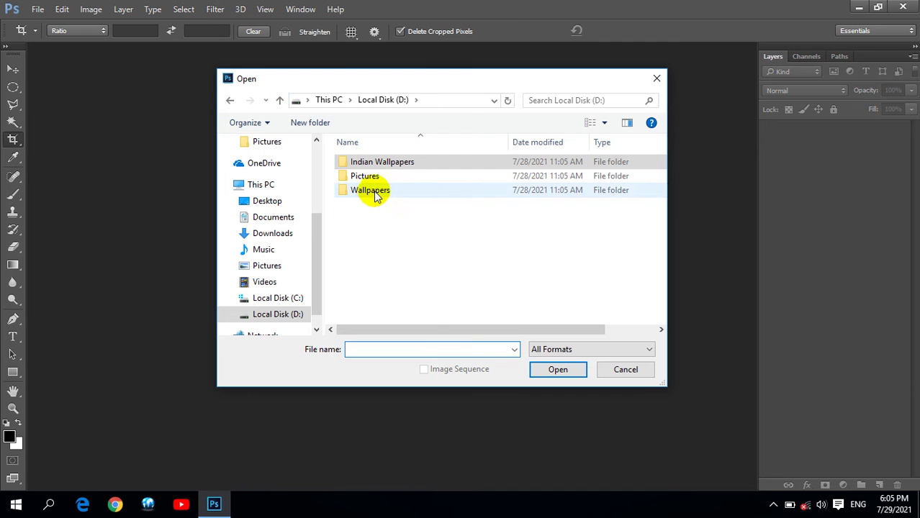
double_click(370, 191)
click(609, 162)
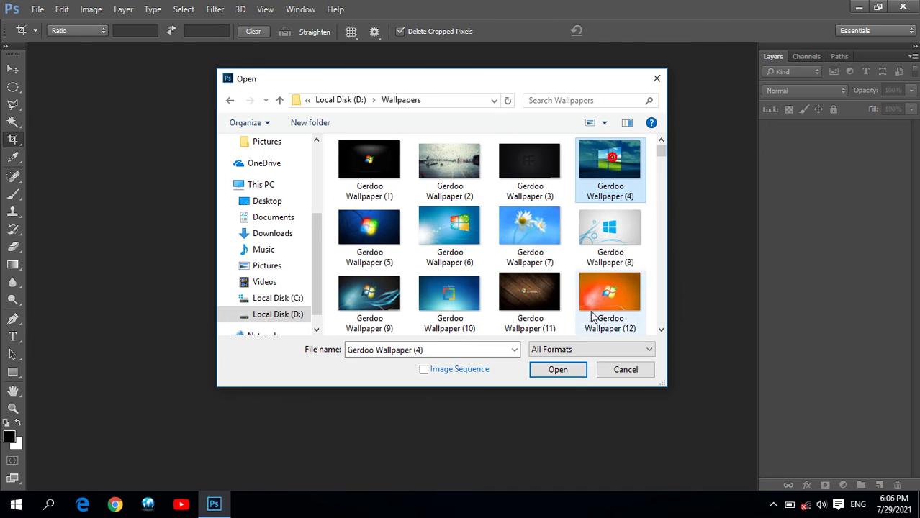
click(563, 368)
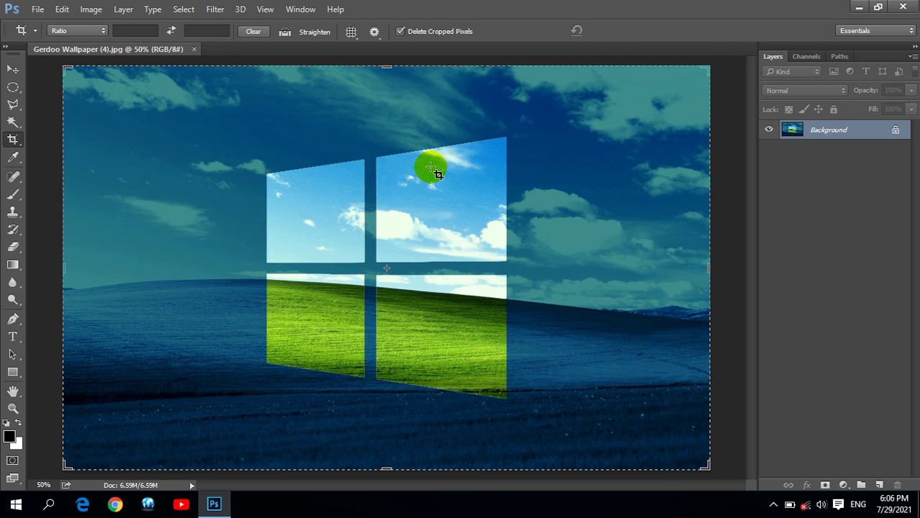
right_click(13, 139)
click(66, 151)
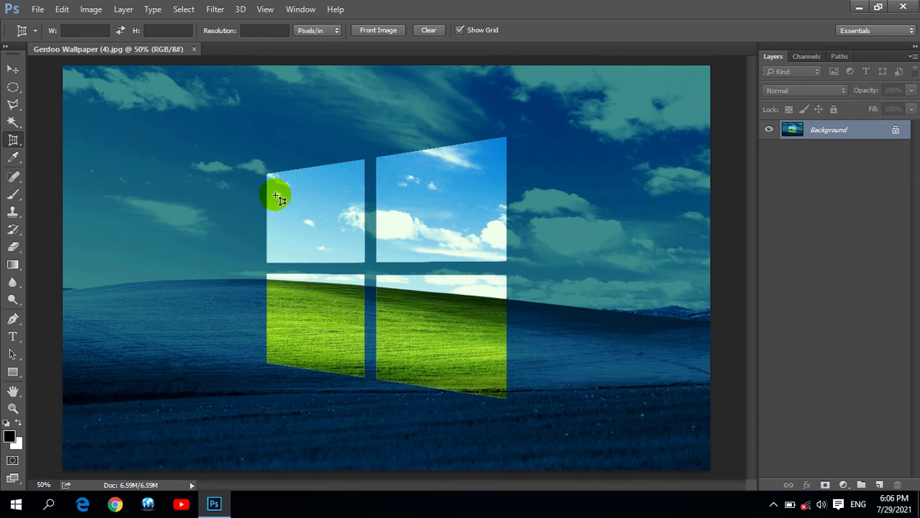
drag(264, 174, 362, 264)
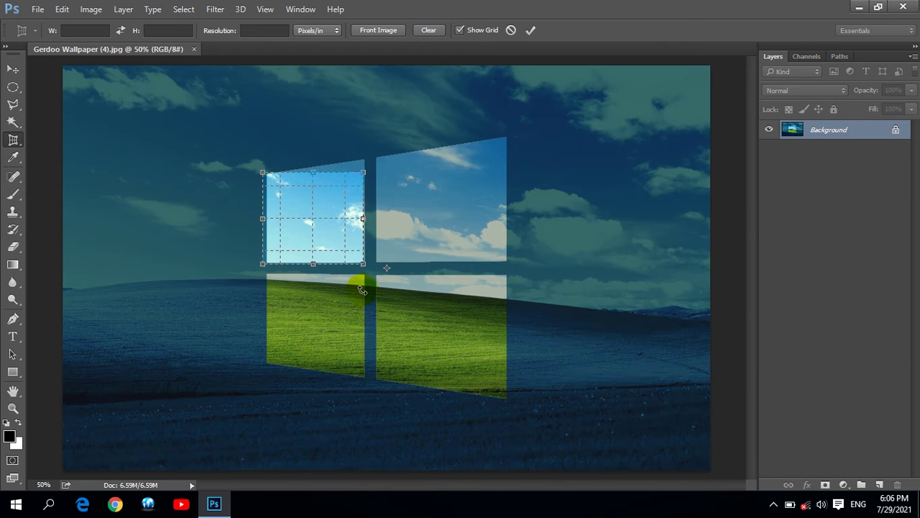
drag(359, 173, 360, 167)
mouse_move(362, 264)
mouse_down()
mouse_move(373, 263)
mouse_move(365, 264)
mouse_up()
drag(367, 162, 362, 159)
drag(264, 262, 267, 263)
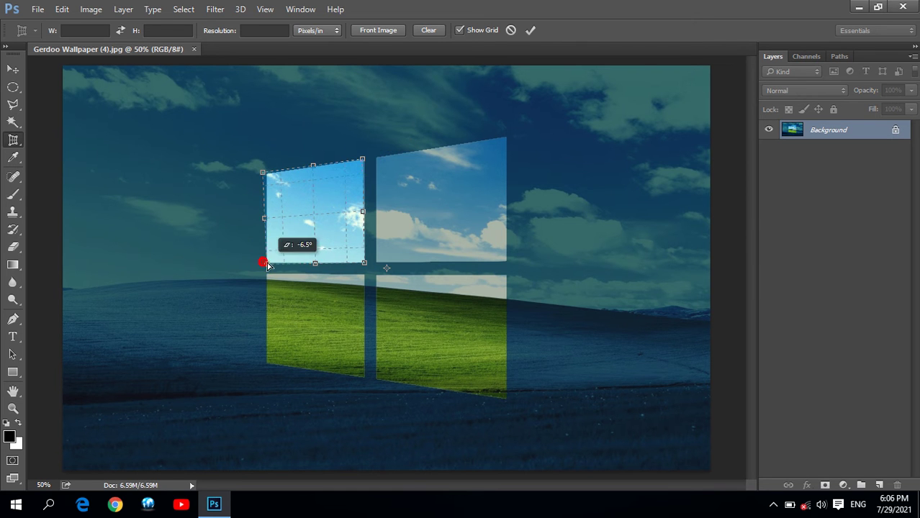
drag(263, 175, 267, 174)
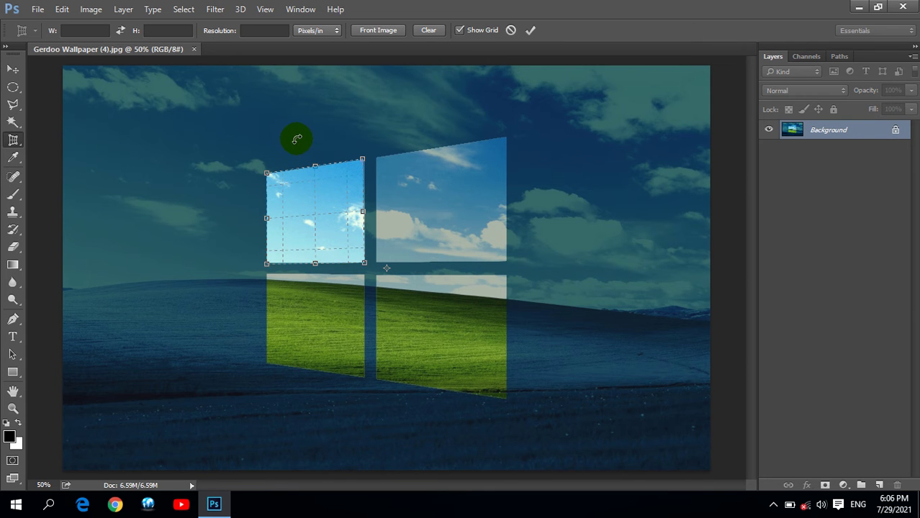
click(531, 30)
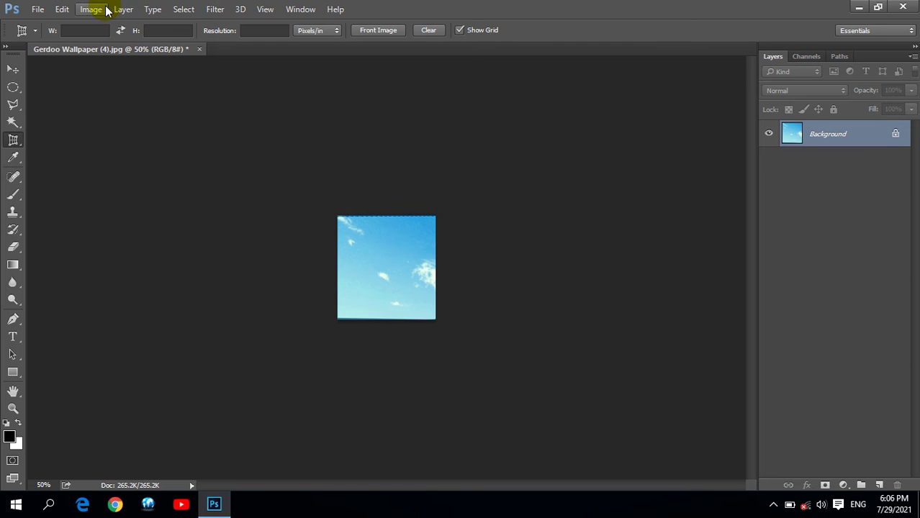
key(ctrl+z)
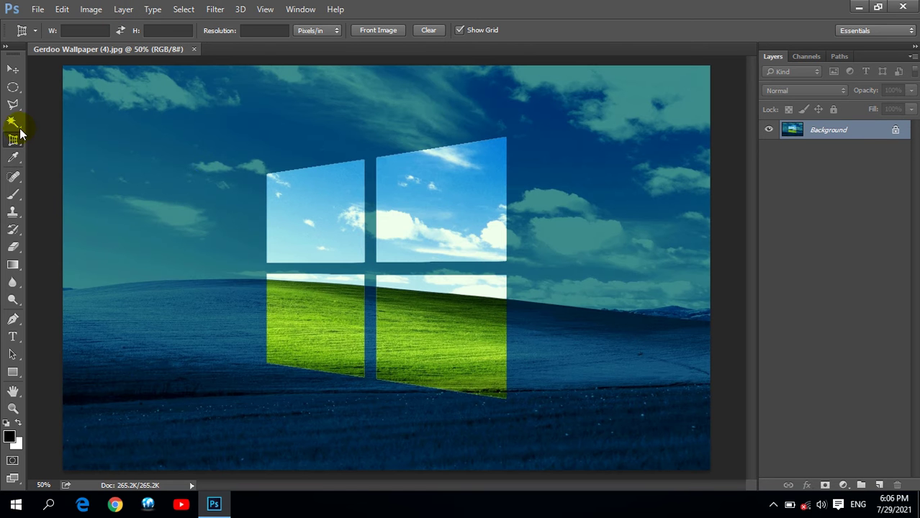
right_click(22, 144)
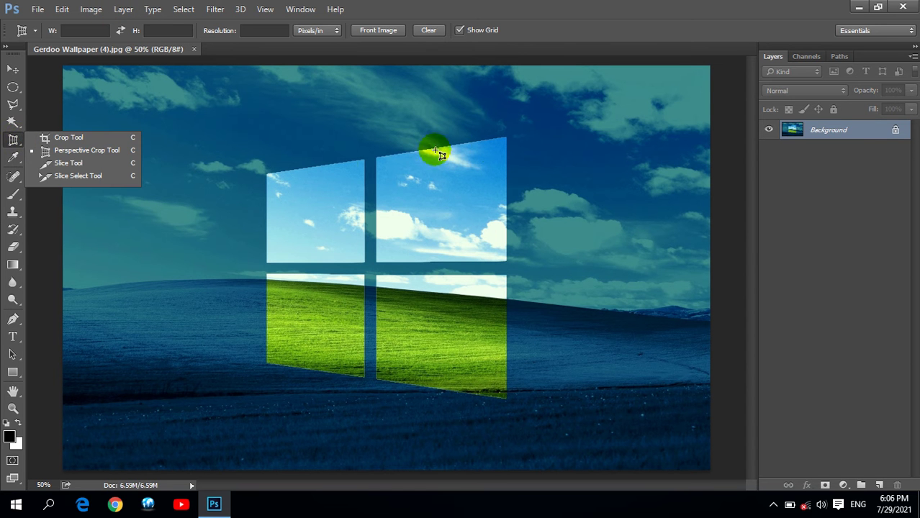
click(68, 151)
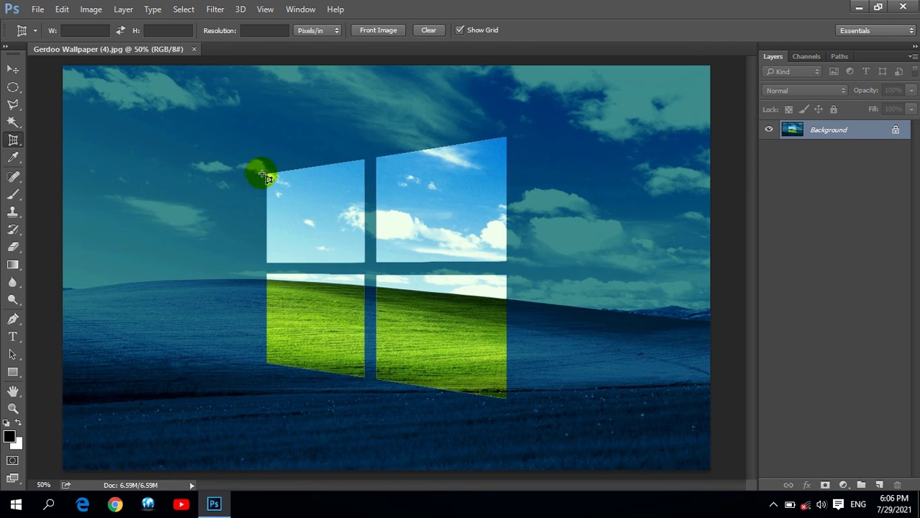
mouse_move(265, 154)
mouse_down()
mouse_move(508, 405)
mouse_move(515, 398)
mouse_up()
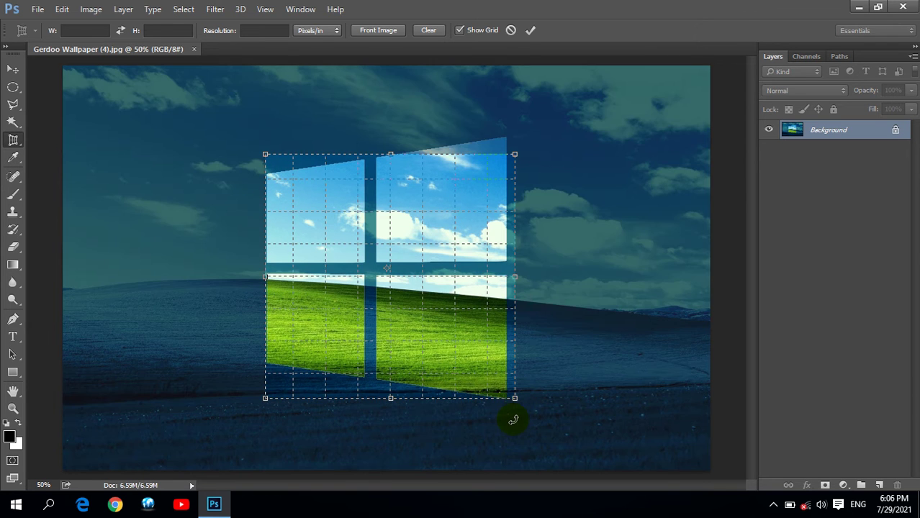
drag(515, 154, 504, 136)
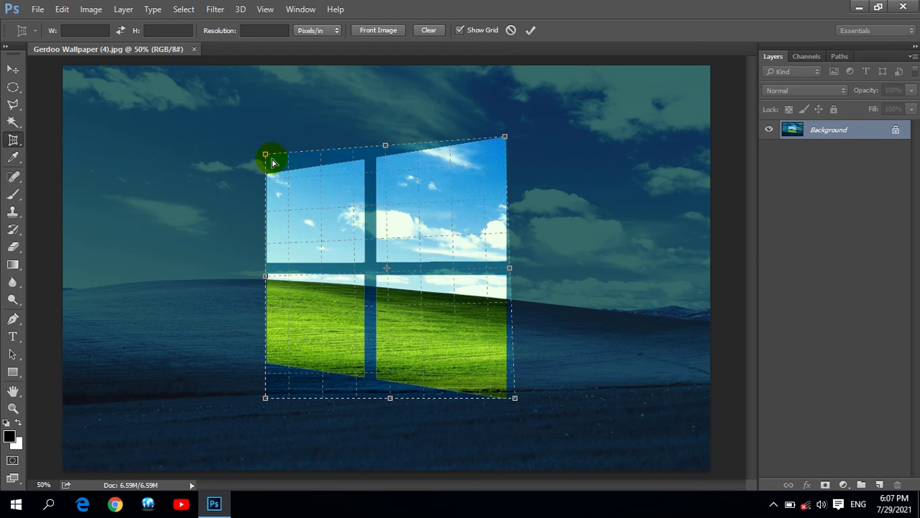
drag(267, 153, 267, 175)
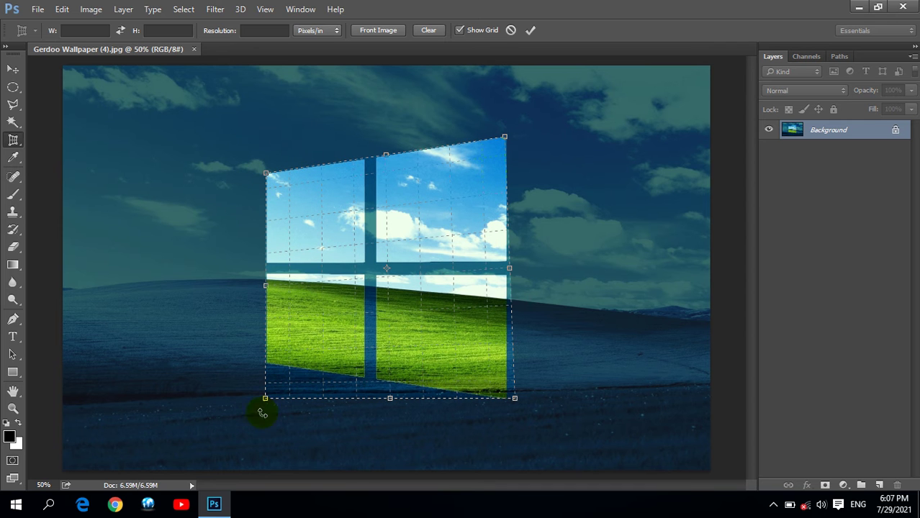
drag(265, 398, 266, 364)
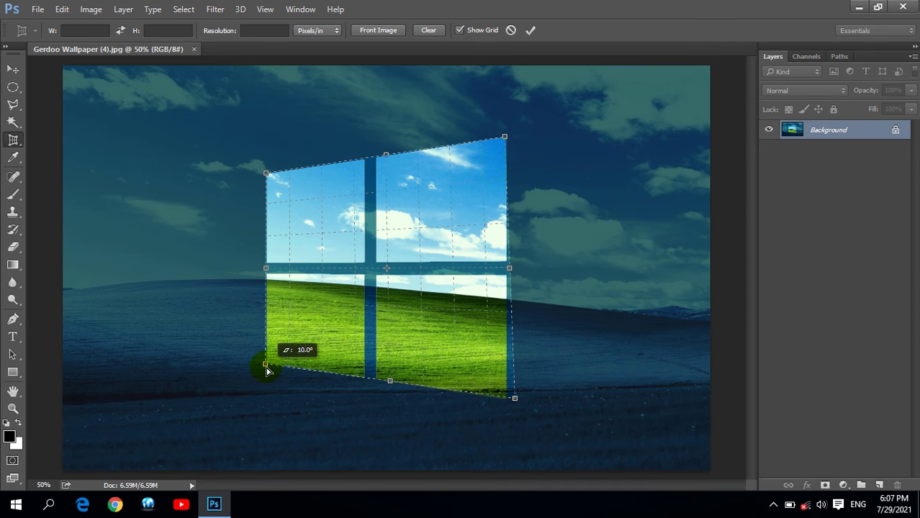
drag(515, 398, 506, 396)
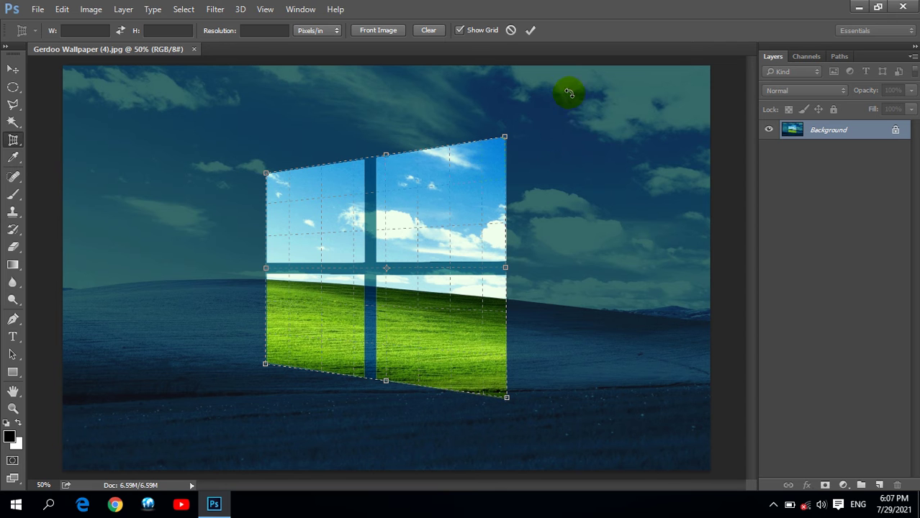
click(530, 29)
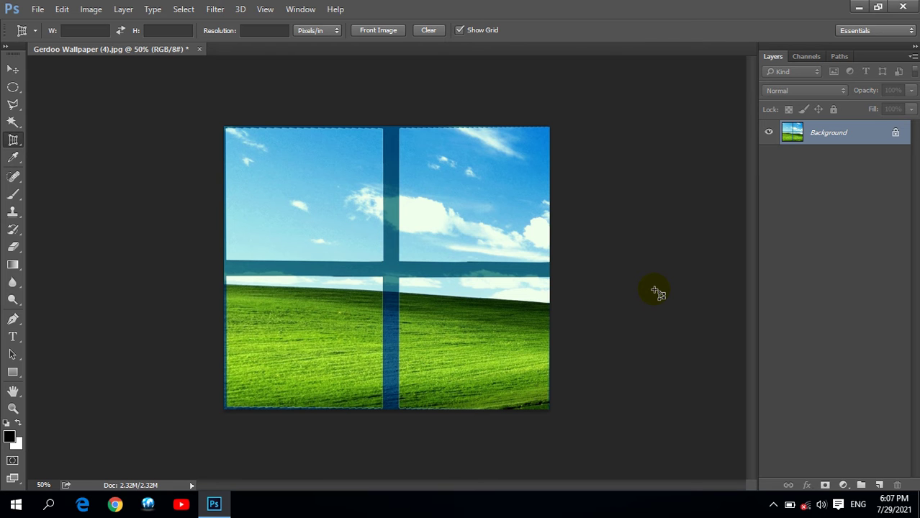
key(ctrl+z)
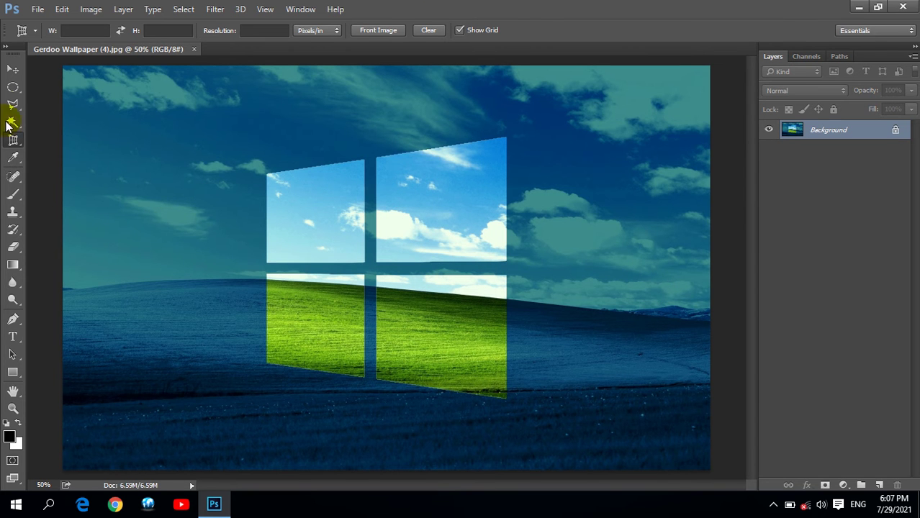
- Float Gerdoo Wallpaper (4) in its own document window and reposition it
right_click(19, 140)
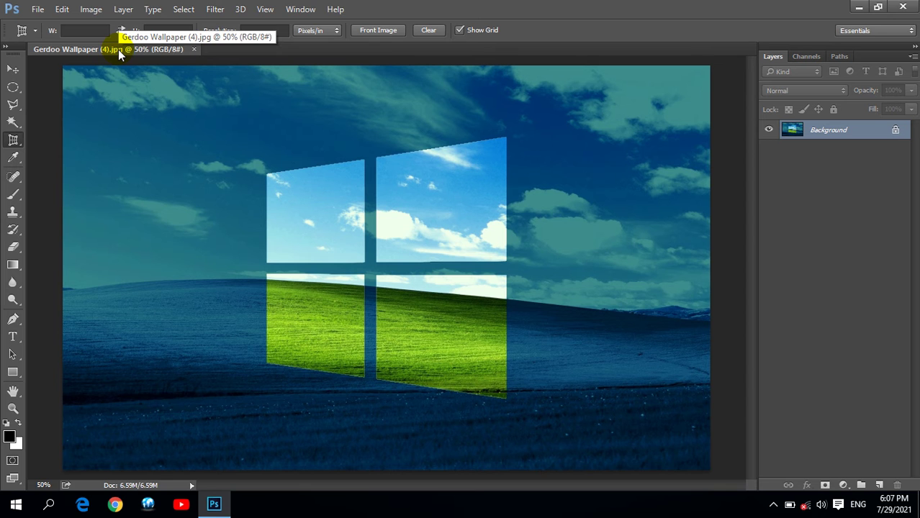
drag(119, 54, 117, 69)
click(354, 68)
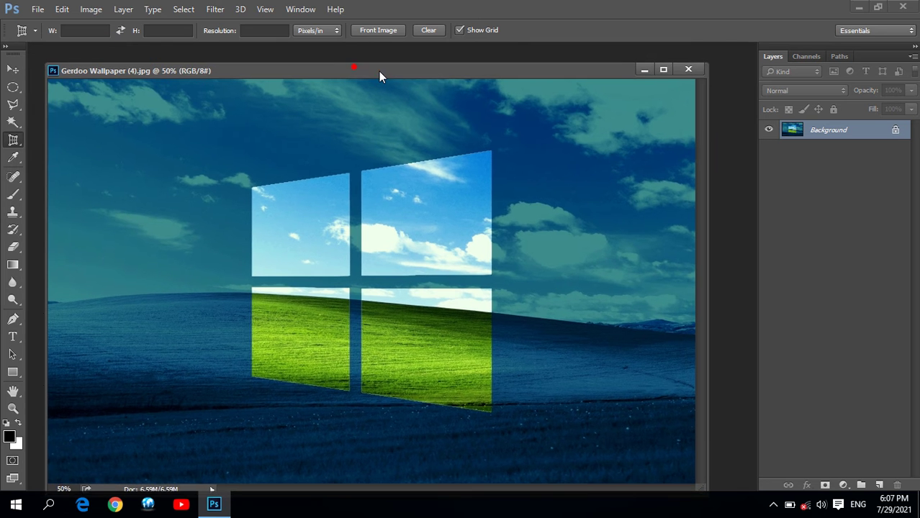
drag(379, 71, 391, 62)
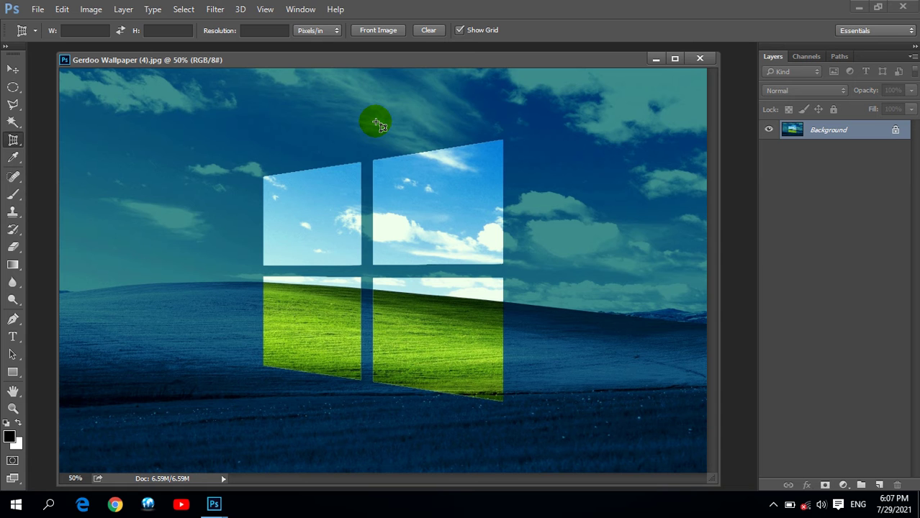
right_click(15, 141)
- With the Slice Tool, draw slices over the window logo, left sky and right-hand clouds
click(72, 163)
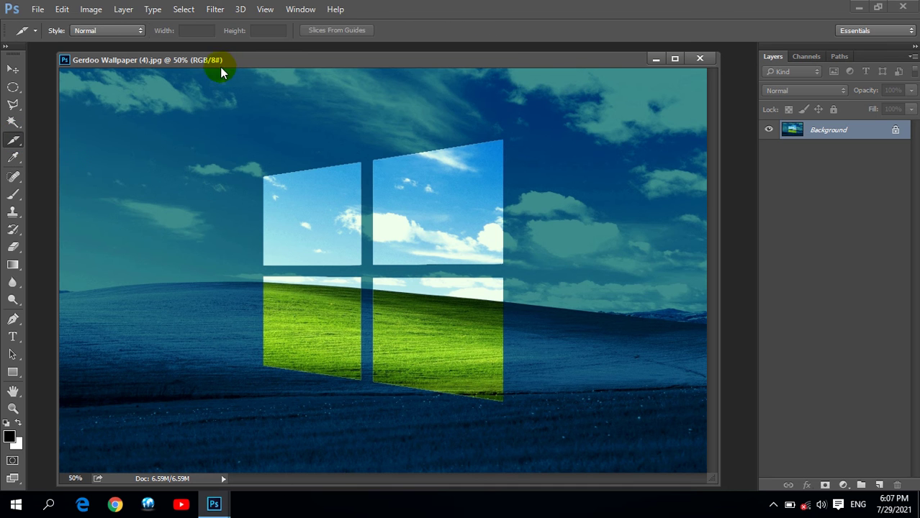
drag(228, 69, 496, 482)
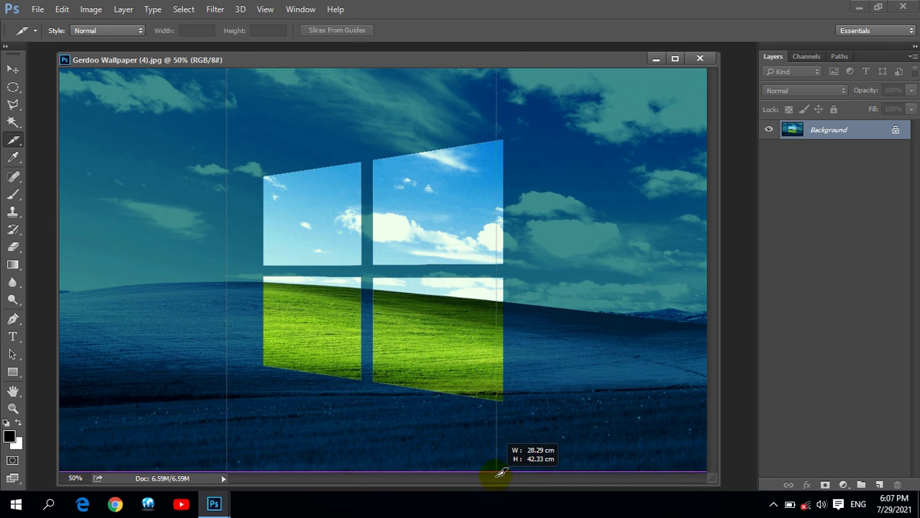
drag(225, 272, 258, 272)
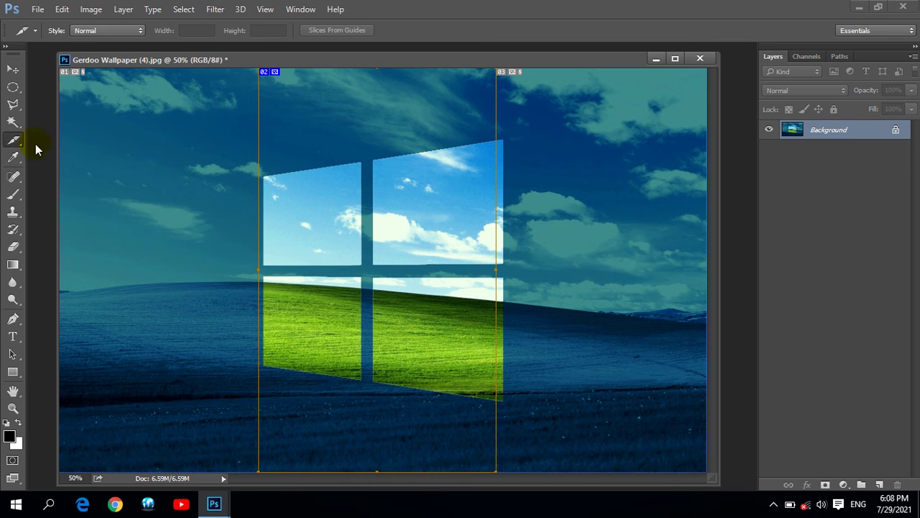
drag(74, 113, 206, 313)
click(327, 110)
drag(578, 98, 680, 352)
click(420, 127)
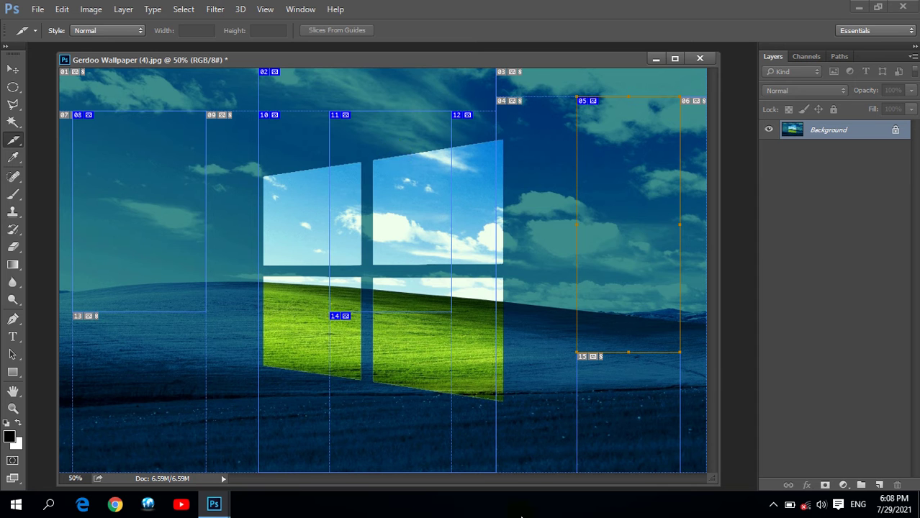
mouse_move(375, 61)
mouse_down()
mouse_move(388, 68)
mouse_move(392, 56)
mouse_up()
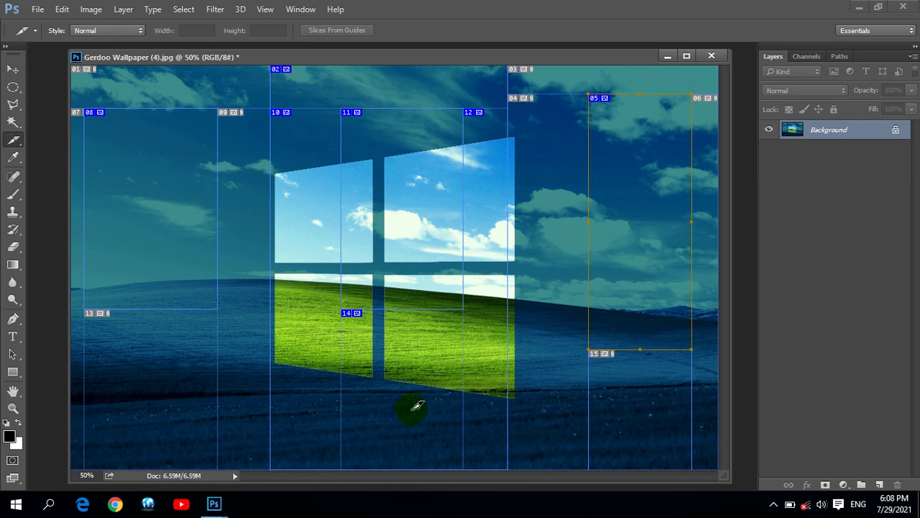
- With the Slice Select Tool, drag the left sky slice lower and to the right
right_click(15, 142)
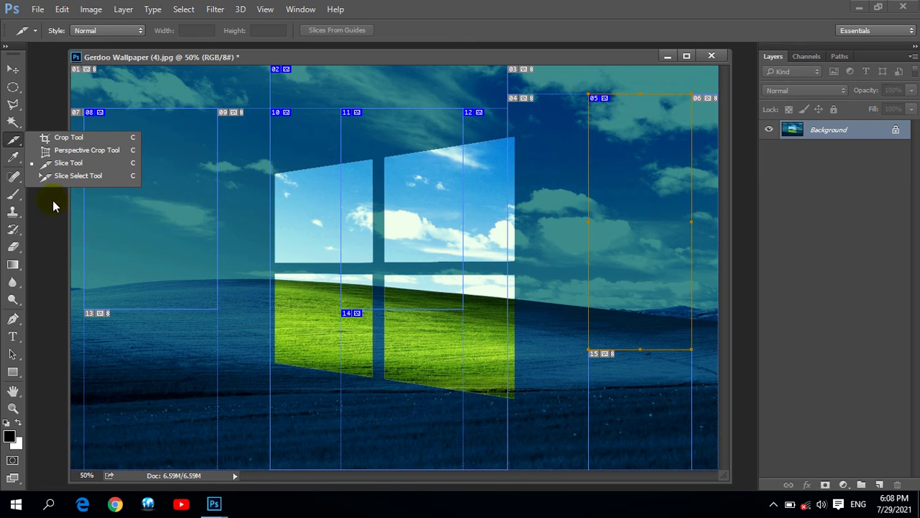
click(77, 176)
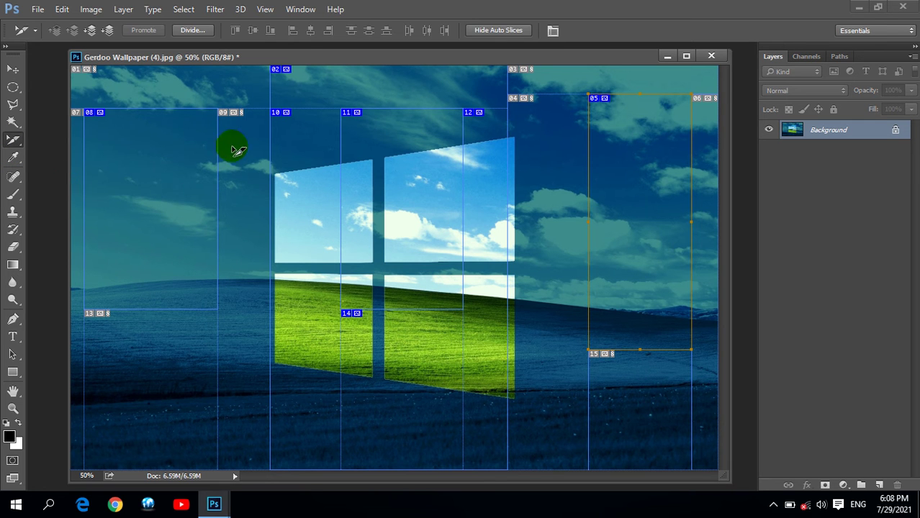
mouse_move(190, 124)
mouse_down()
mouse_move(374, 186)
mouse_move(662, 163)
mouse_move(154, 160)
mouse_move(435, 249)
mouse_move(185, 150)
mouse_move(220, 139)
mouse_move(209, 155)
mouse_up()
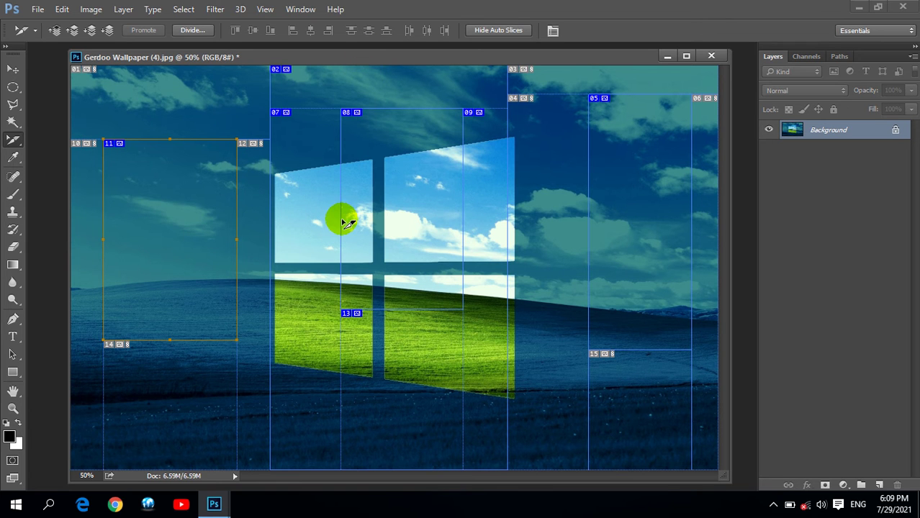
click(15, 141)
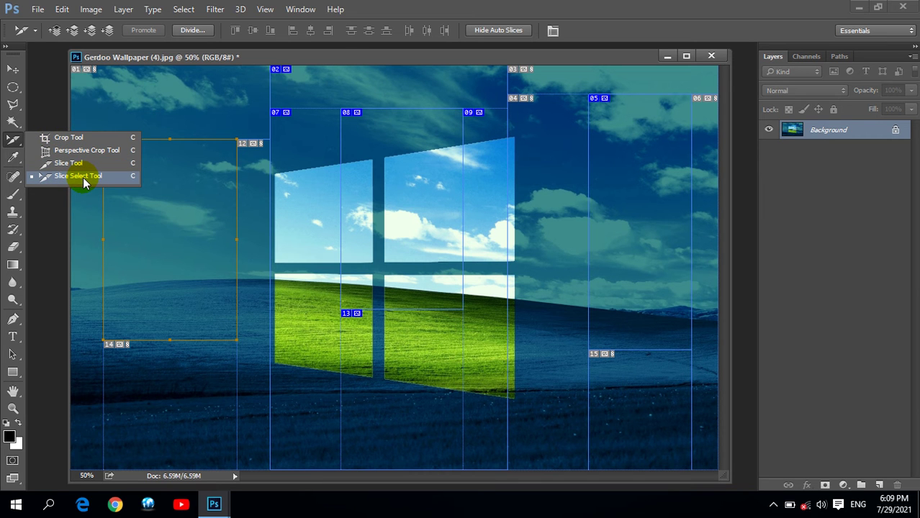
click(83, 178)
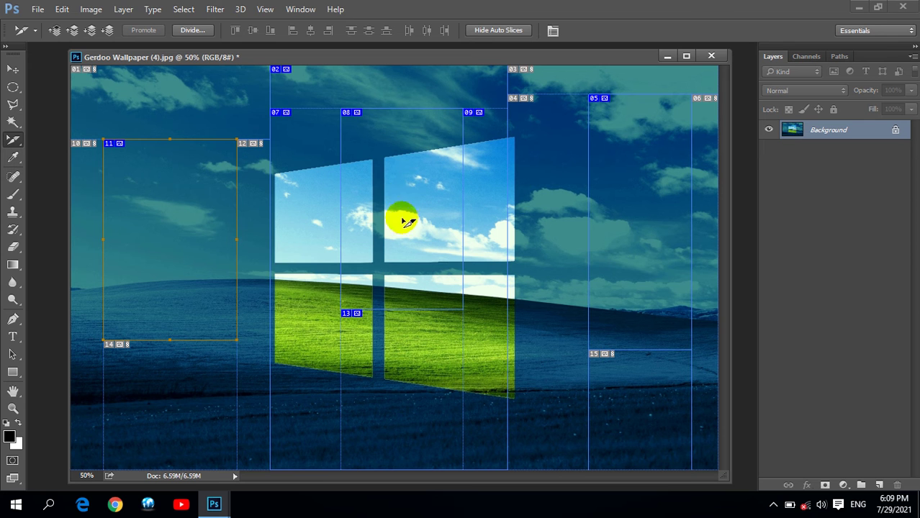
- Clear all user slices via View > Clear Slices, leaving only auto slice 01
click(265, 10)
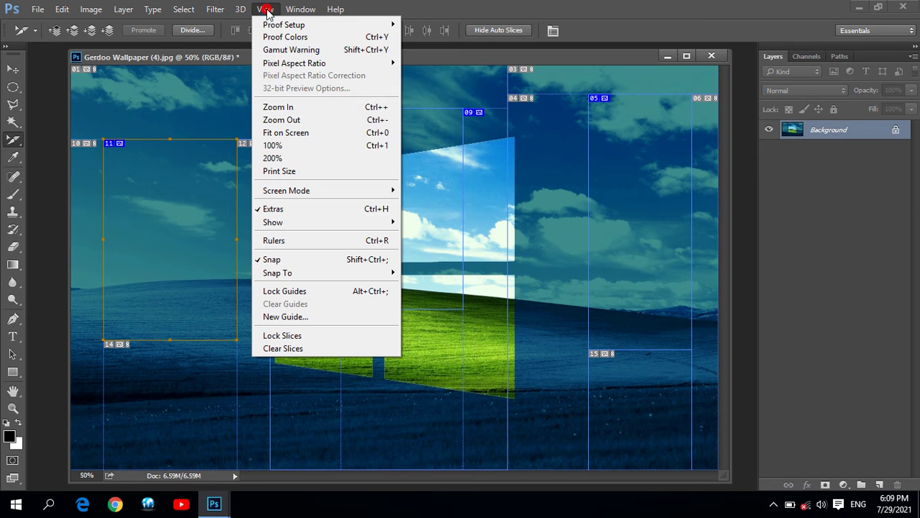
click(318, 350)
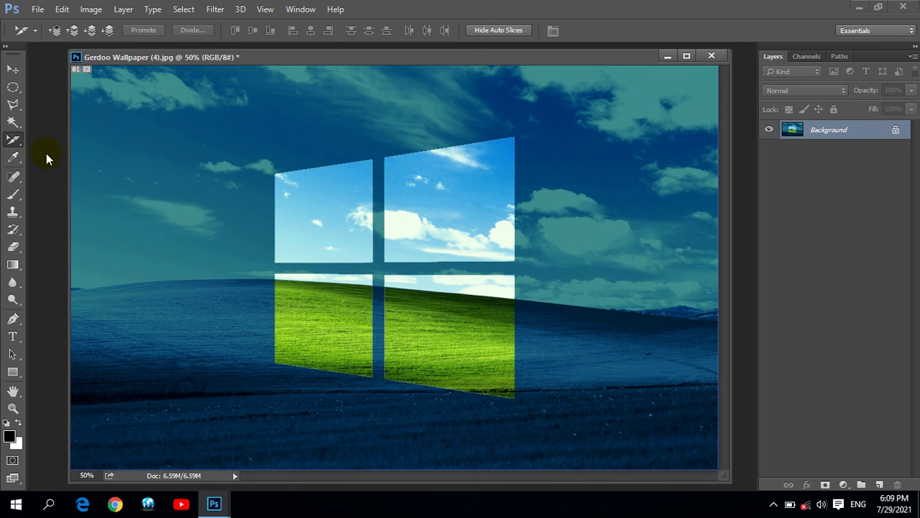
right_click(16, 143)
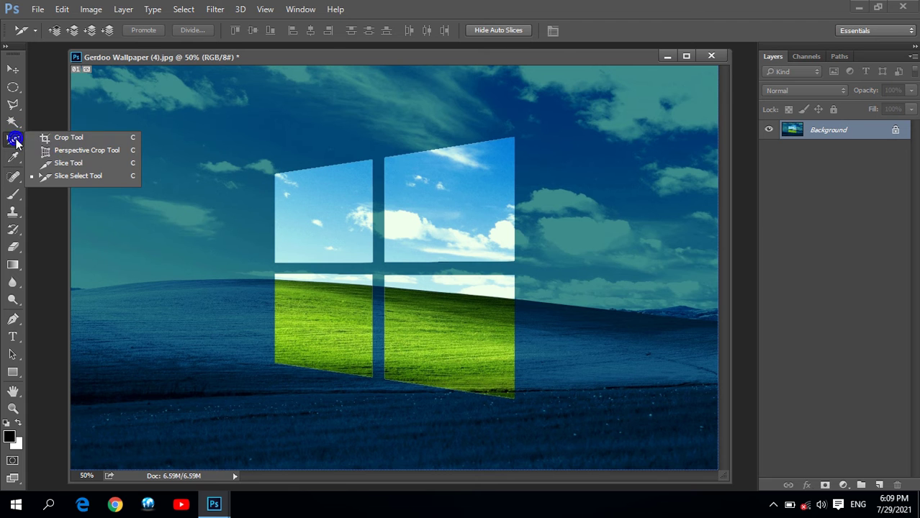
click(92, 139)
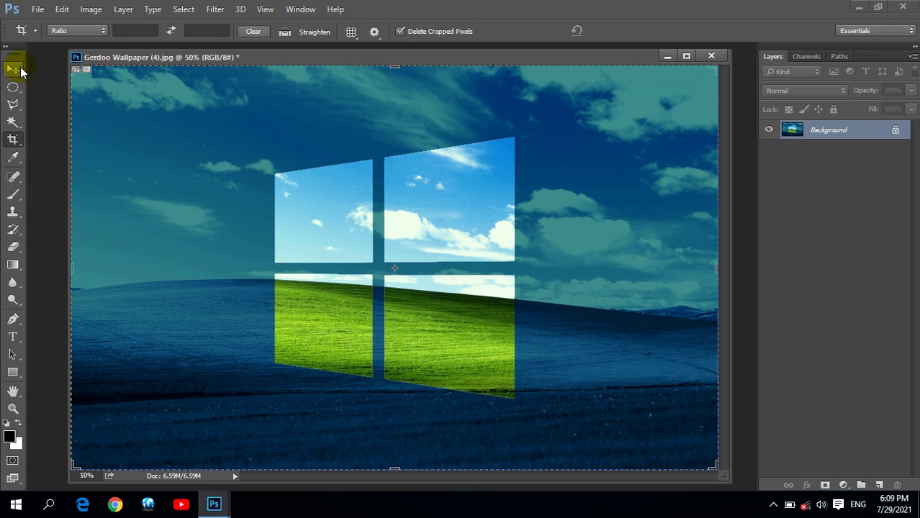
click(13, 68)
drag(305, 57, 294, 57)
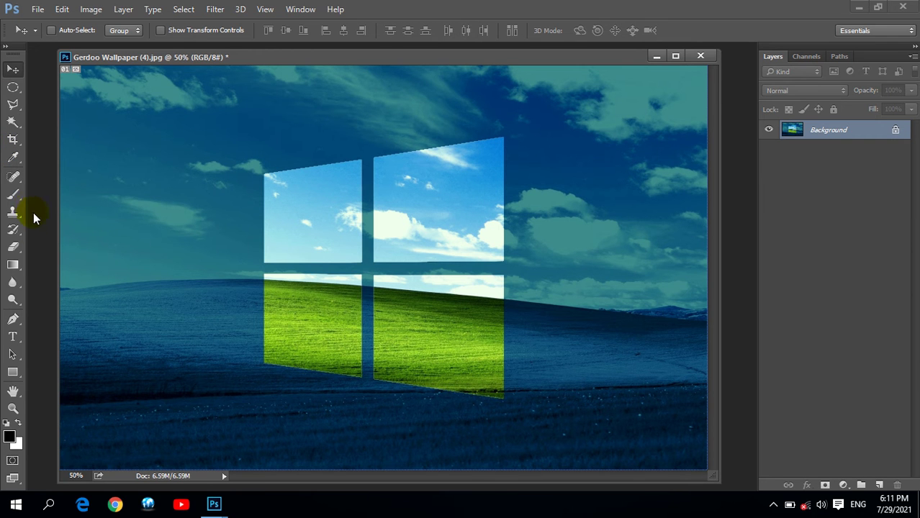
- Try sampling sky colours with the Eyedropper, then reset to default black and white colours
click(12, 139)
click(13, 156)
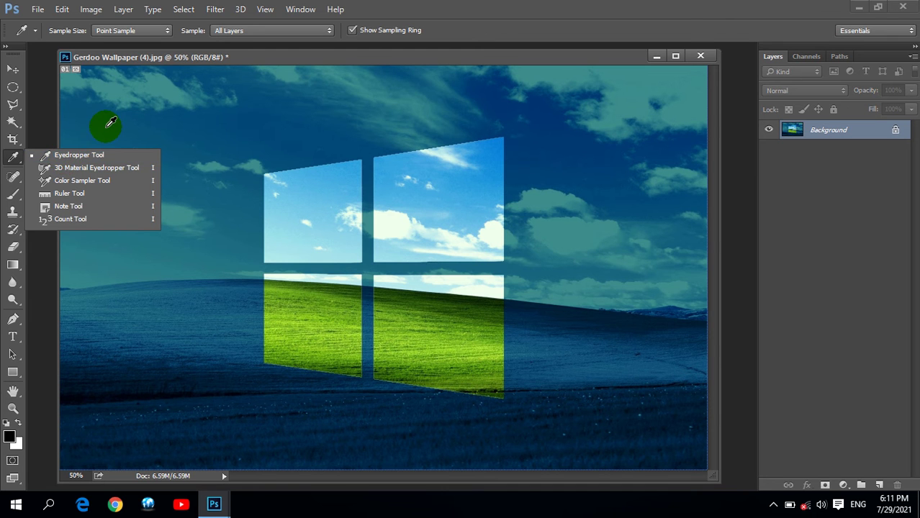
drag(300, 57, 301, 76)
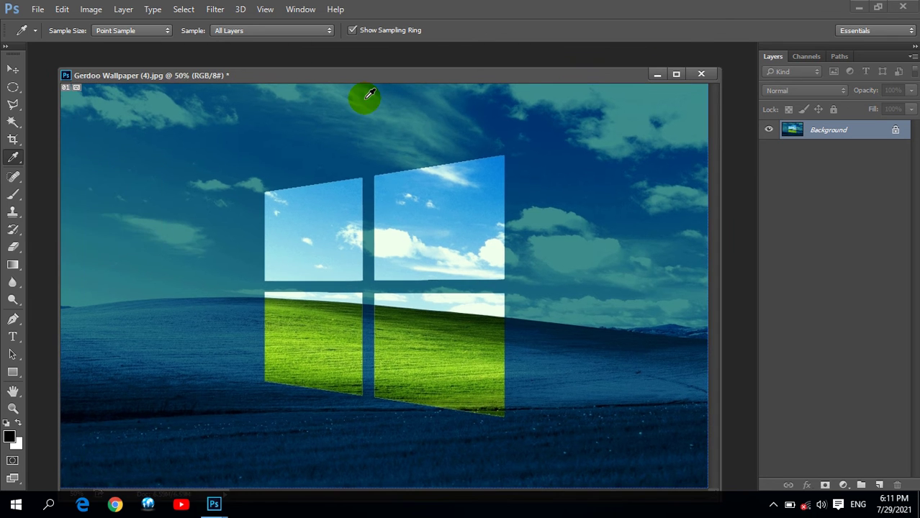
drag(365, 99, 575, 212)
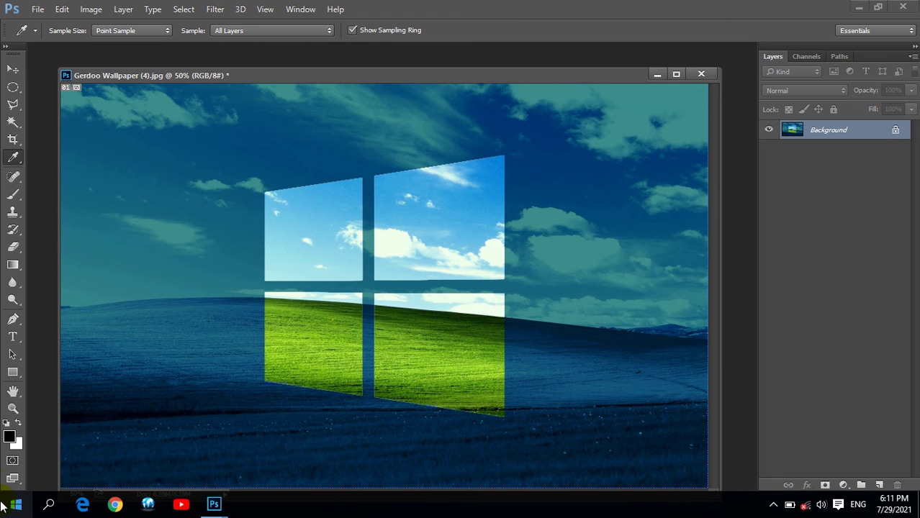
click(10, 435)
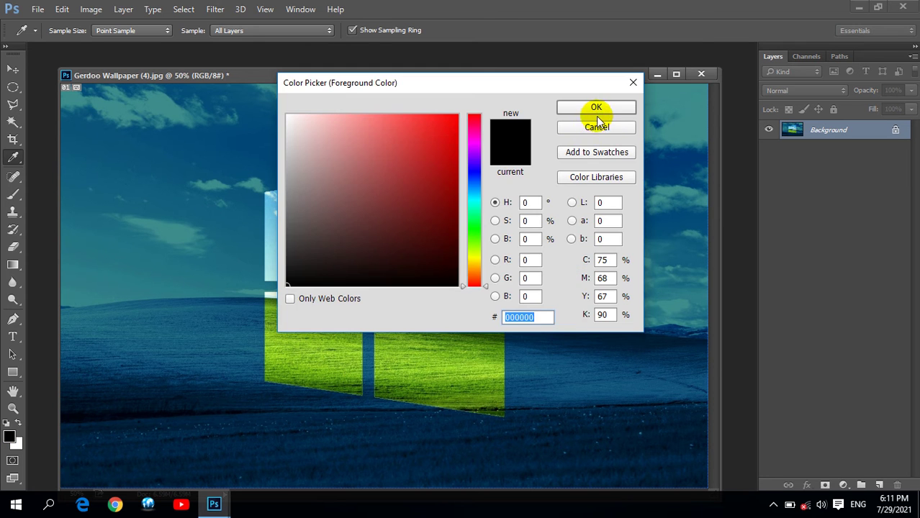
click(597, 128)
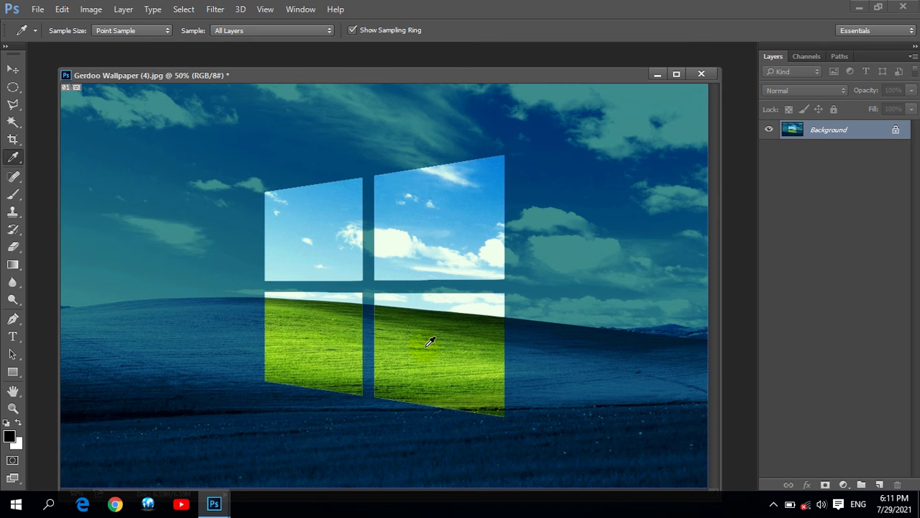
drag(471, 235, 211, 344)
key(d)
- Sample the grass green in the logo's lower-left pane as the foreground colour
click(13, 157)
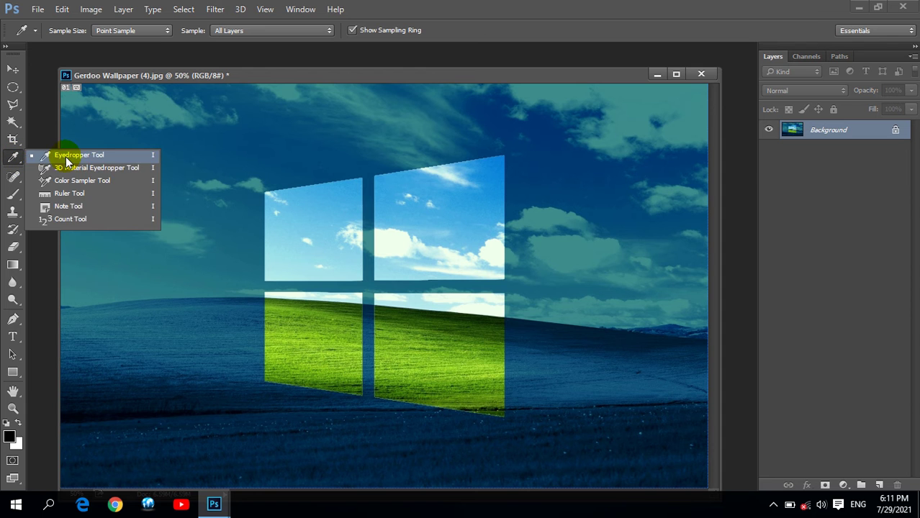
click(61, 154)
drag(474, 210, 486, 198)
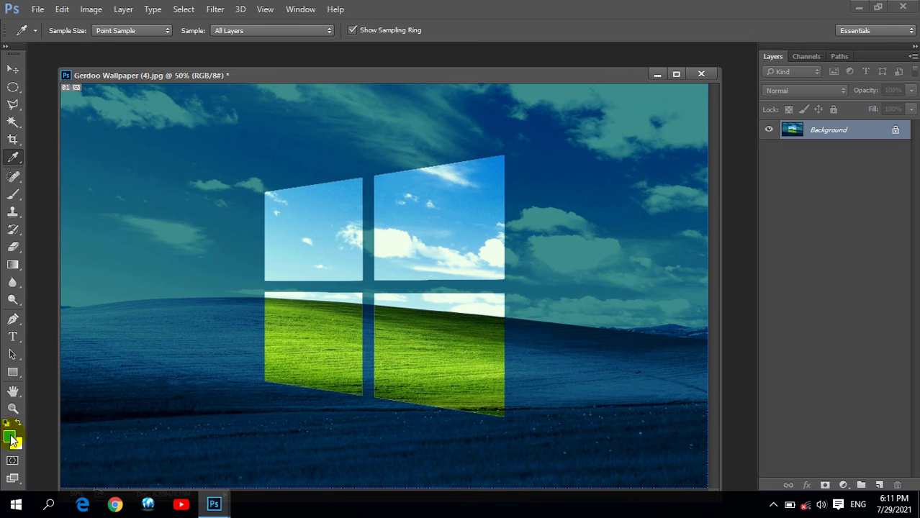
drag(291, 219, 379, 154)
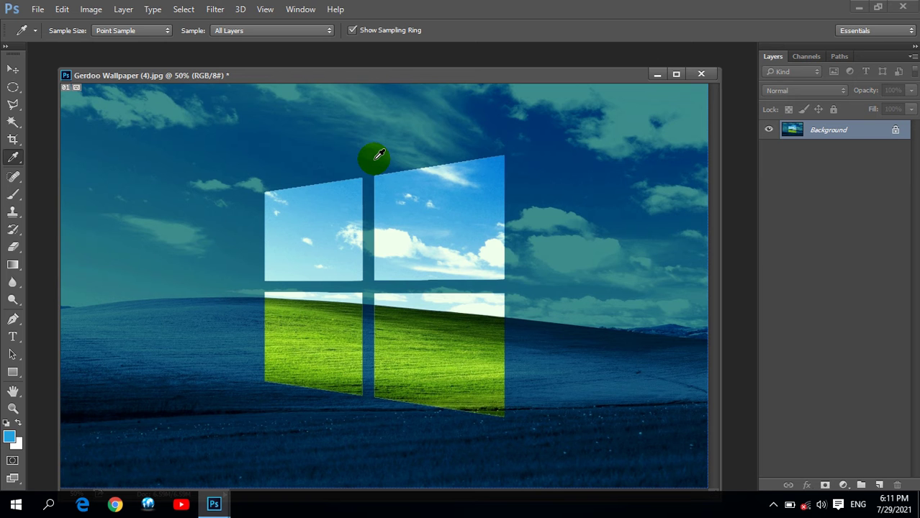
drag(375, 157, 462, 334)
drag(452, 227, 462, 257)
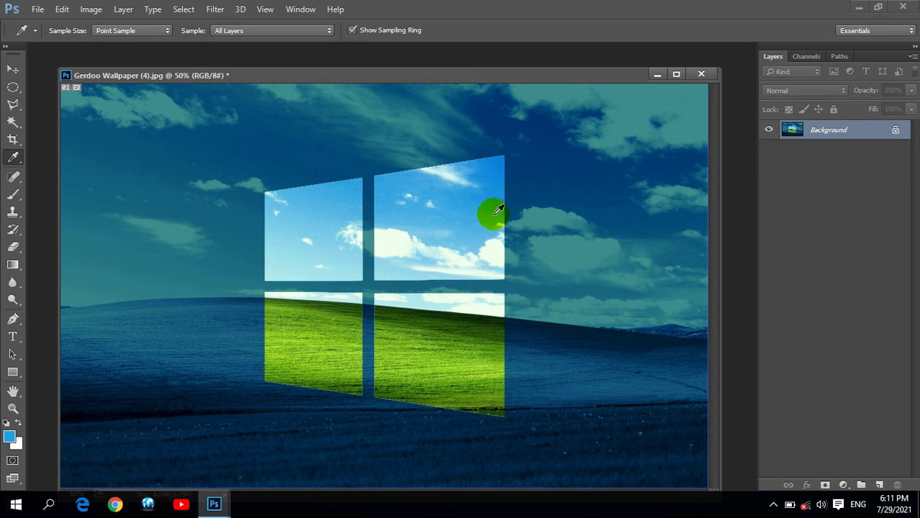
click(312, 332)
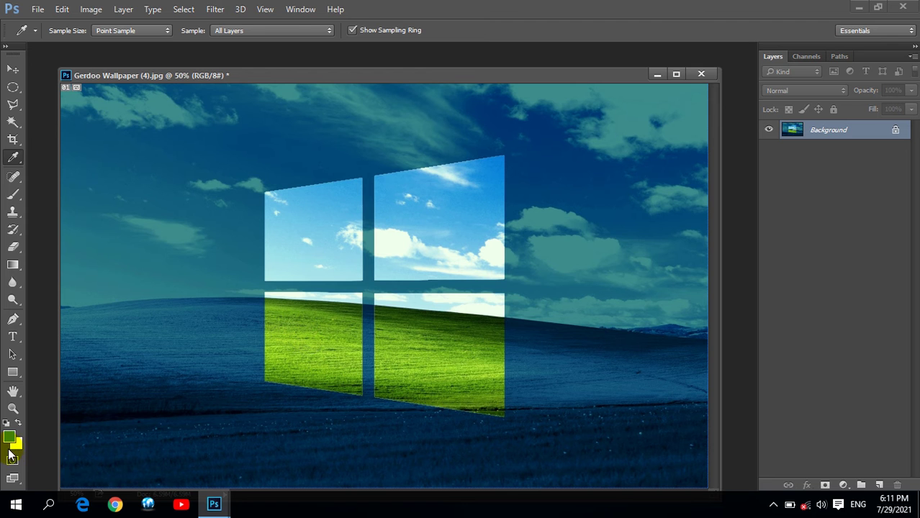
drag(358, 306, 328, 315)
click(38, 10)
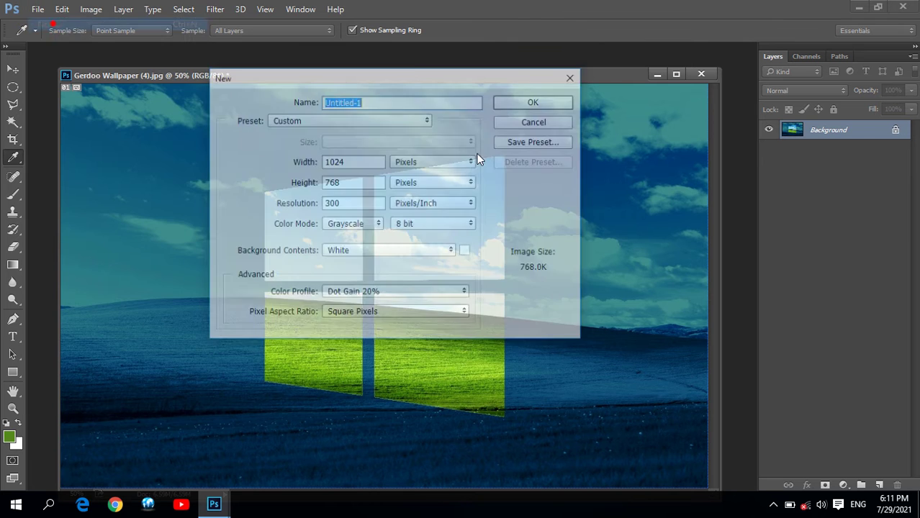
- Create a default new document, fill it with the foreground green, and discard it unsaved
click(528, 103)
key(alt+BackSpace)
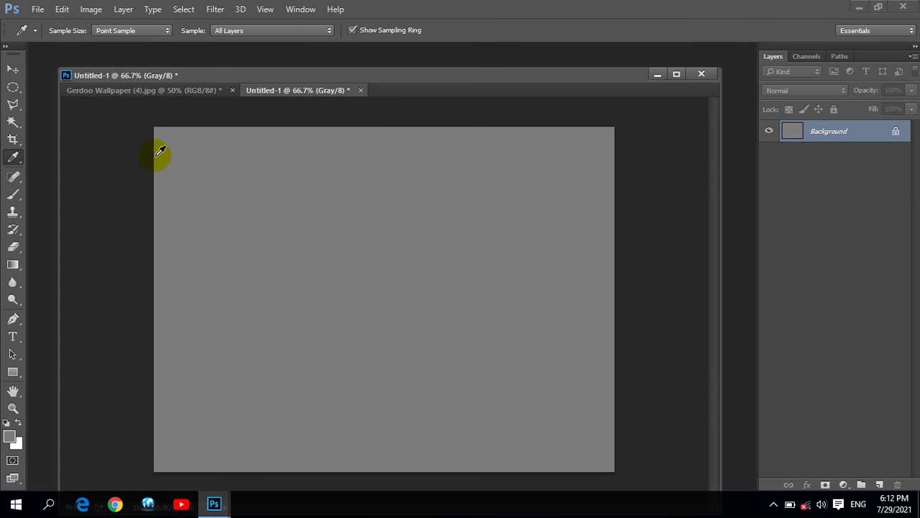
click(154, 91)
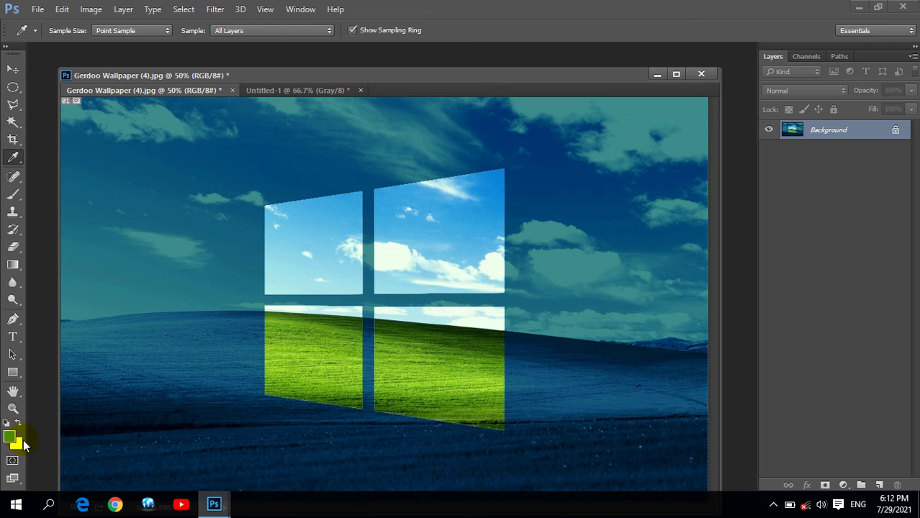
click(329, 93)
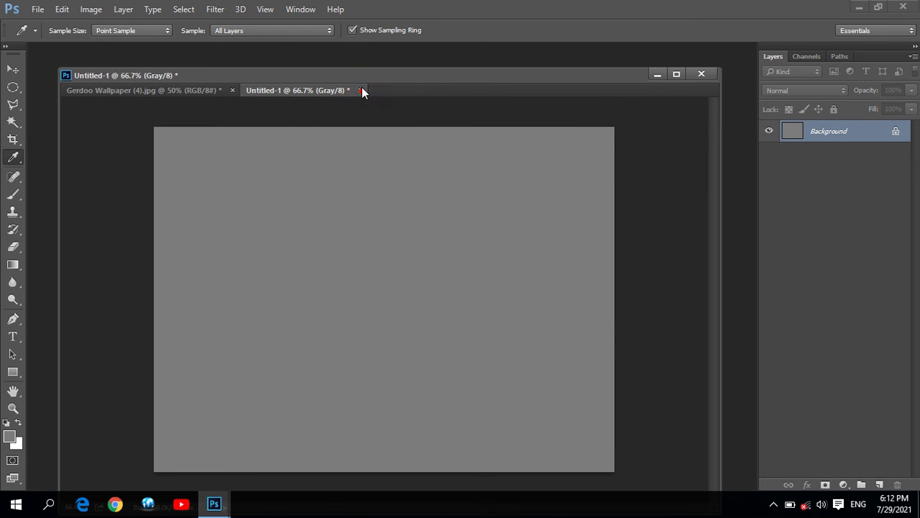
click(360, 91)
click(449, 199)
- Create a new RGB Color document, fill it with the green, and close it without saving
click(37, 8)
click(79, 24)
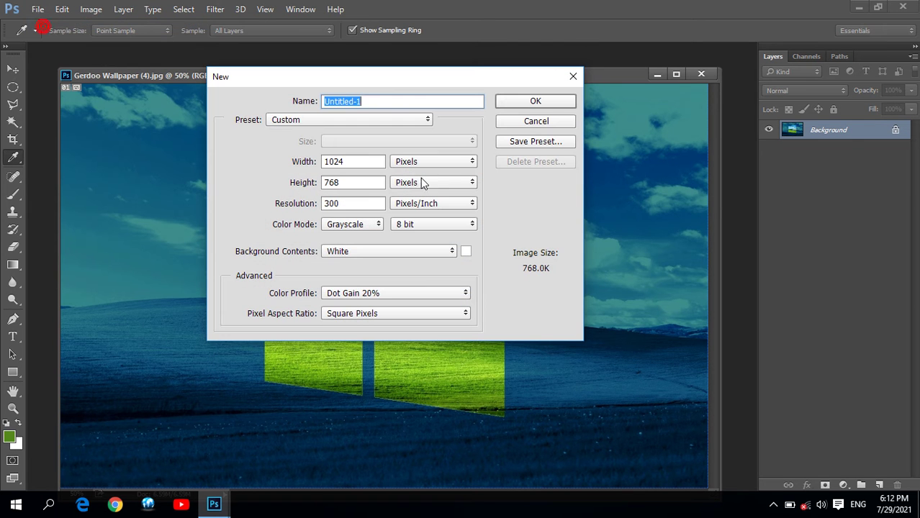
click(351, 227)
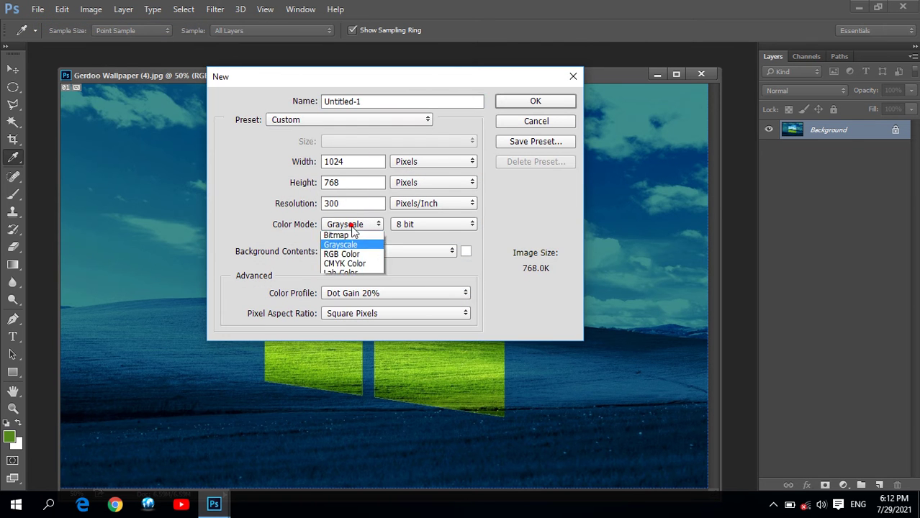
click(350, 254)
click(535, 100)
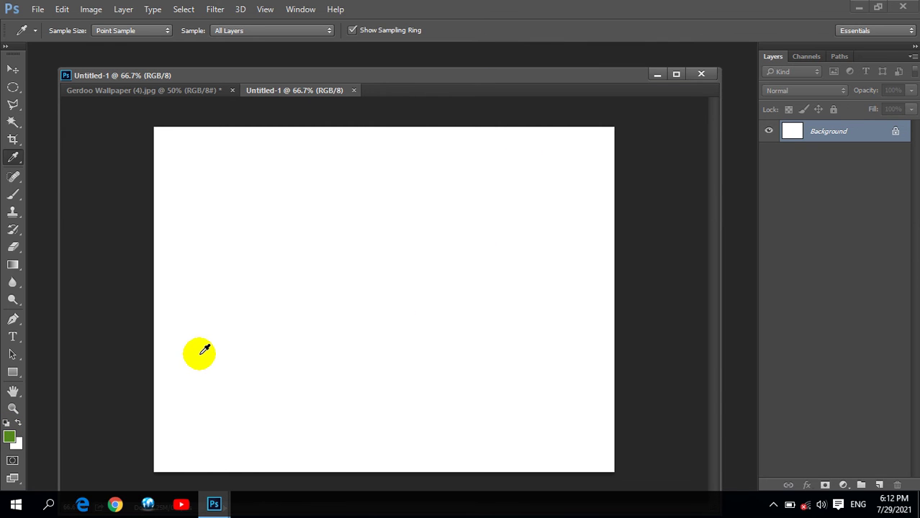
key(alt+BackSpace)
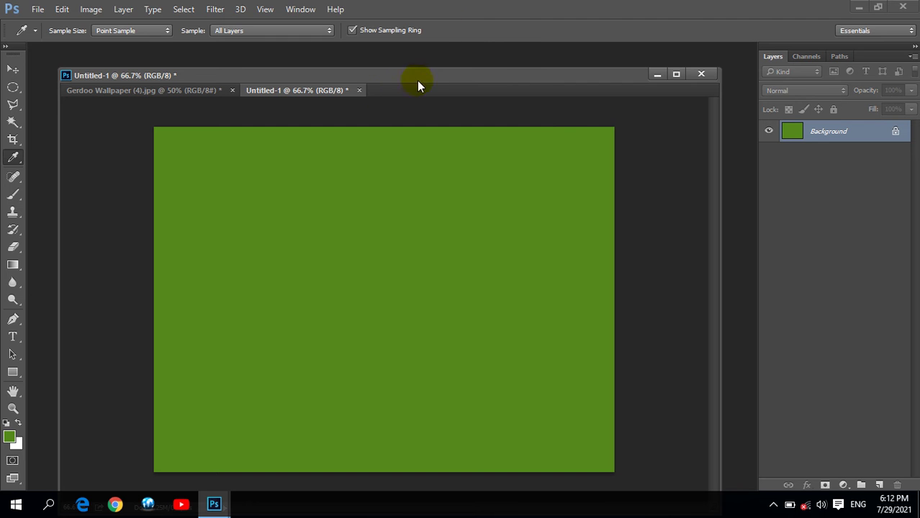
click(360, 90)
click(460, 200)
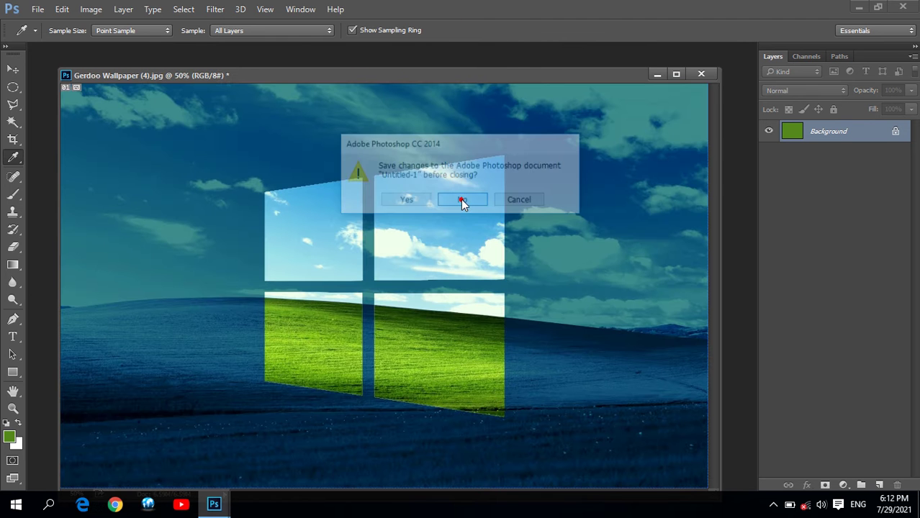
- Switch to the 3D Material Eyedropper from the colour sampling tools group
drag(12, 156, 59, 176)
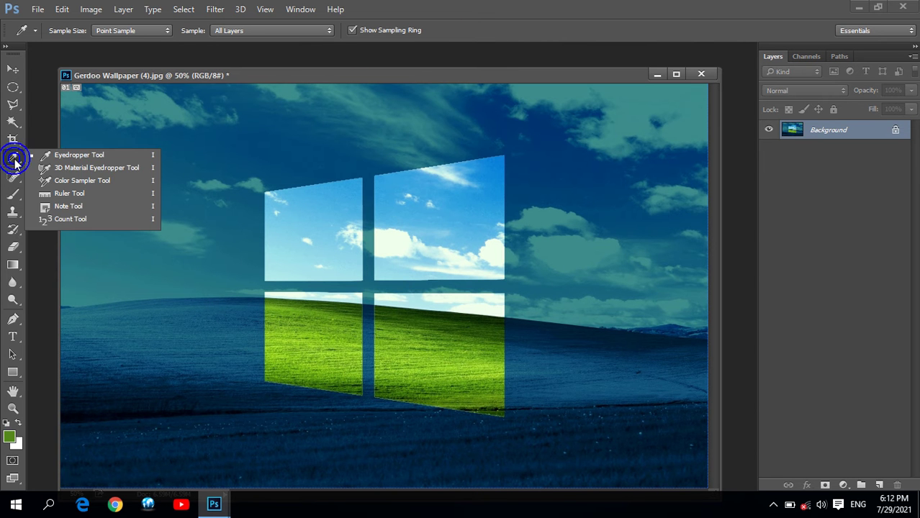
drag(60, 175, 63, 170)
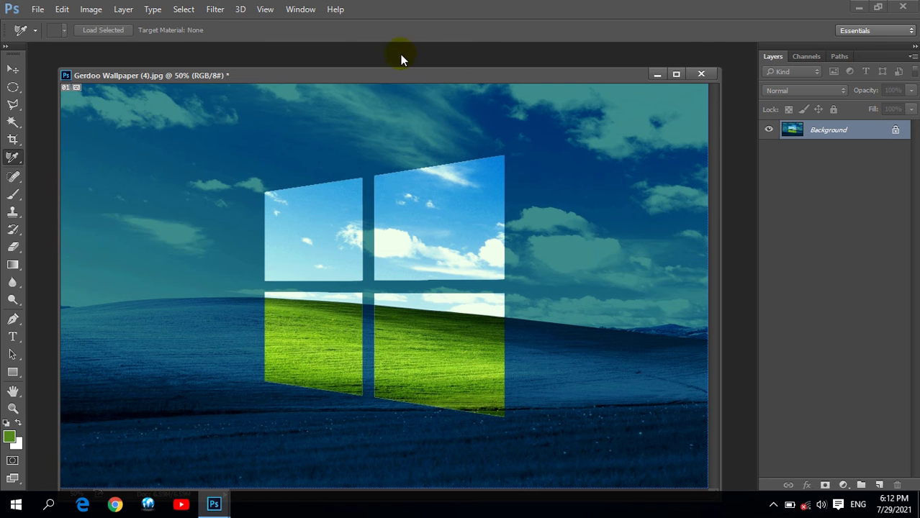
drag(396, 75, 393, 64)
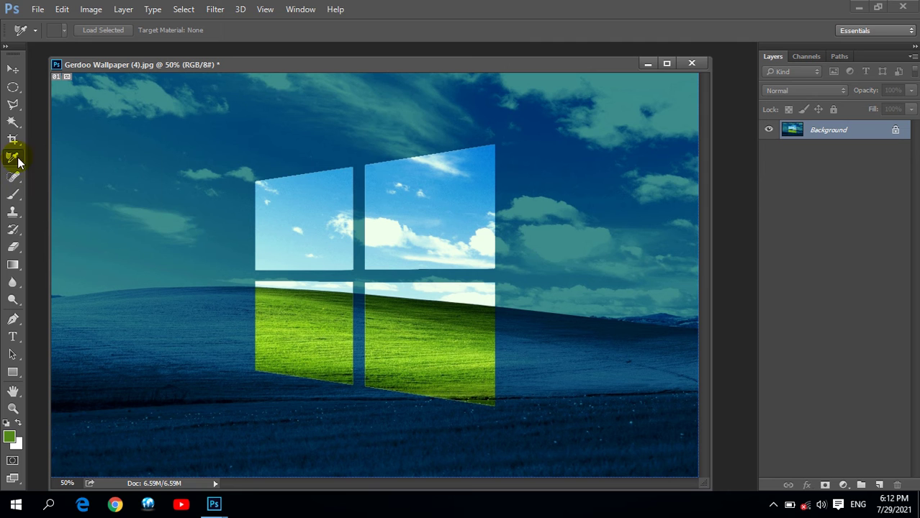
drag(14, 156, 70, 169)
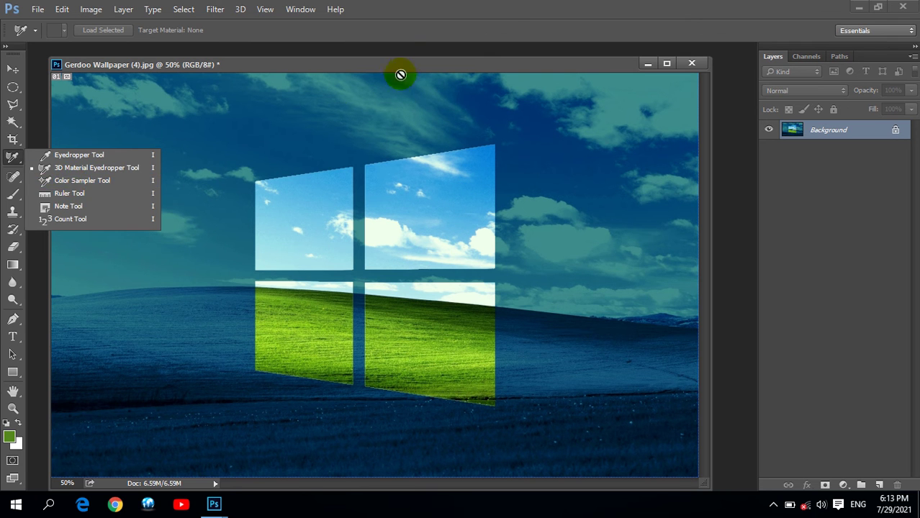
click(421, 62)
drag(421, 62, 424, 61)
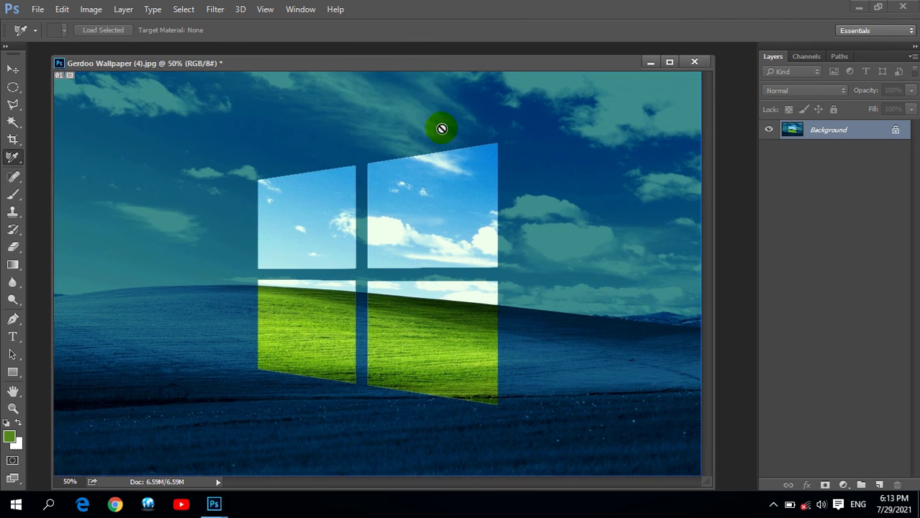
- Close the Layers, Channels and Paths tab group and show the Info panel
click(912, 56)
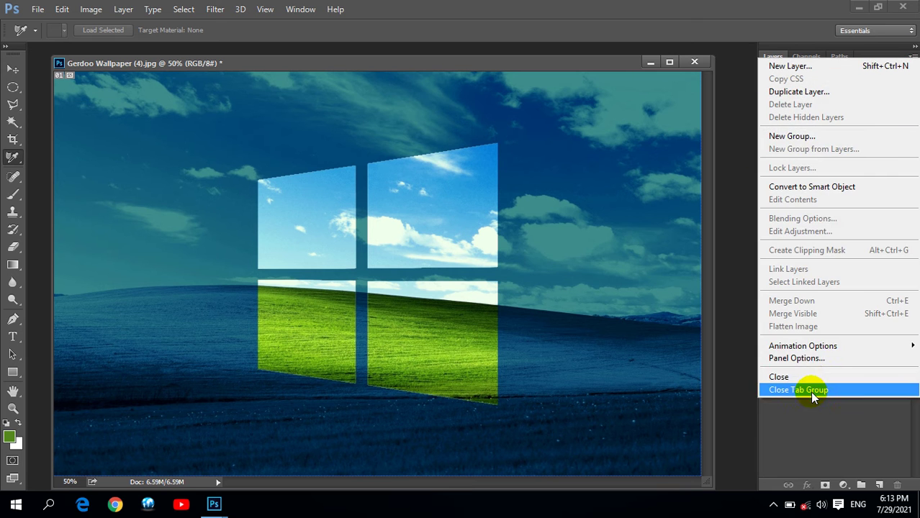
click(810, 392)
click(298, 10)
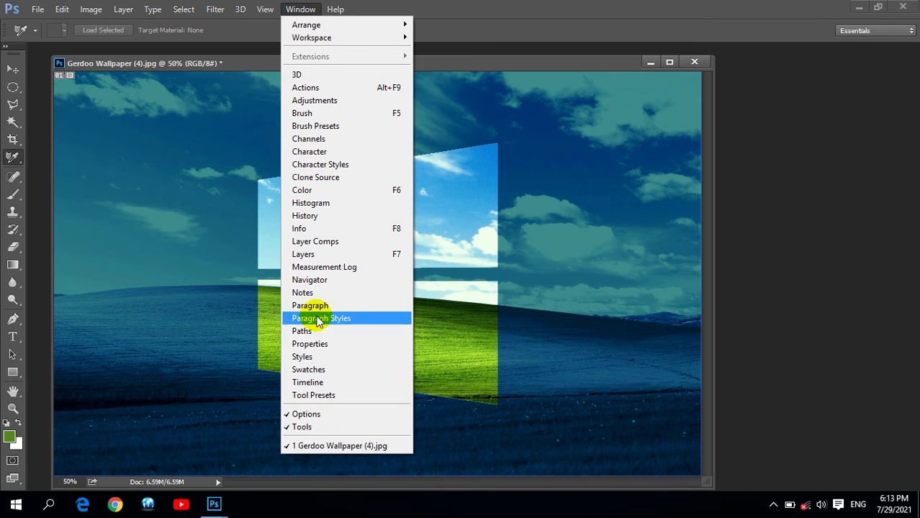
click(315, 229)
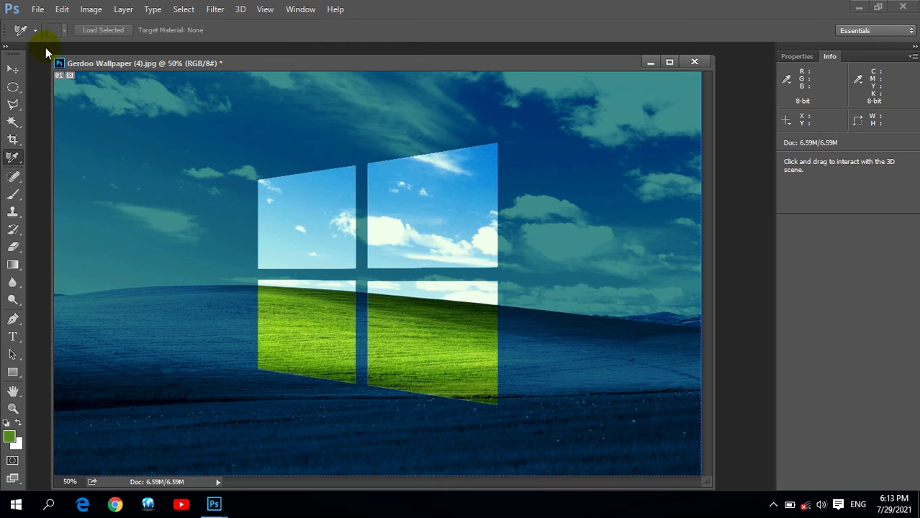
- Choose the Color Sampler Tool and view the foreground green 53881c in the Color Picker
right_click(13, 158)
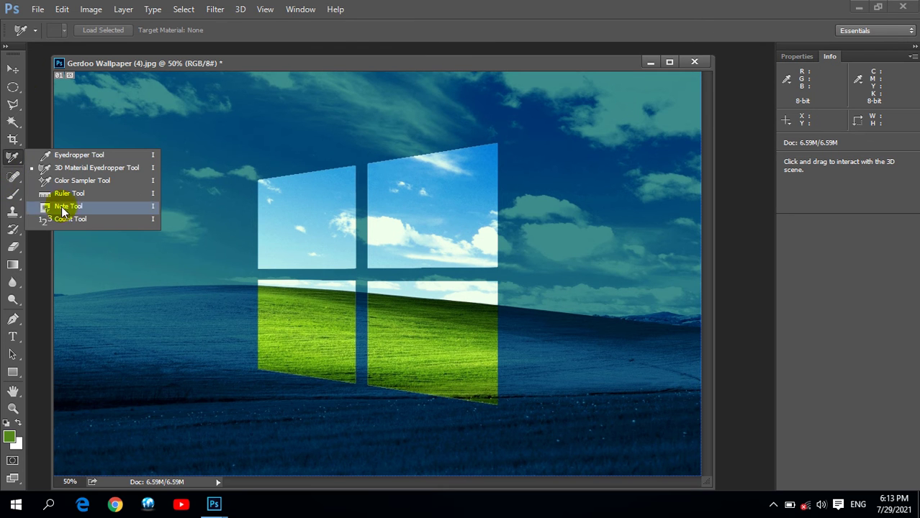
click(79, 181)
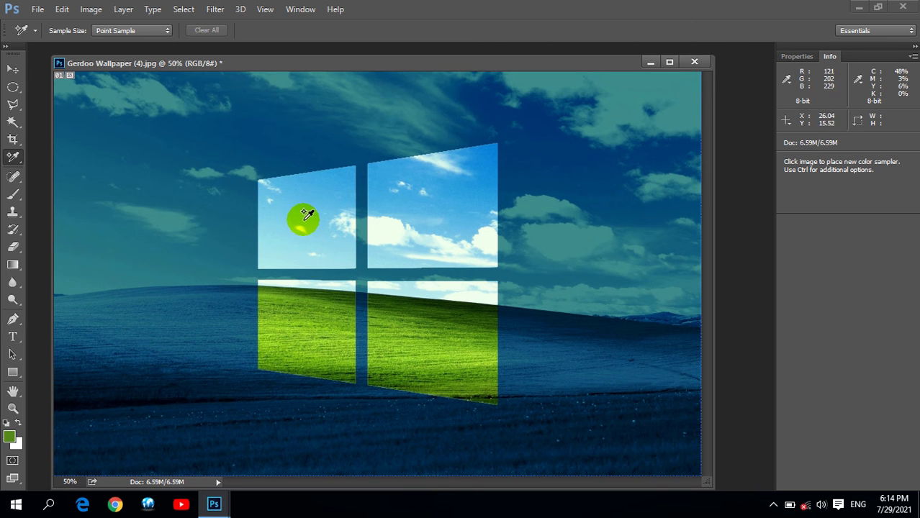
click(447, 200)
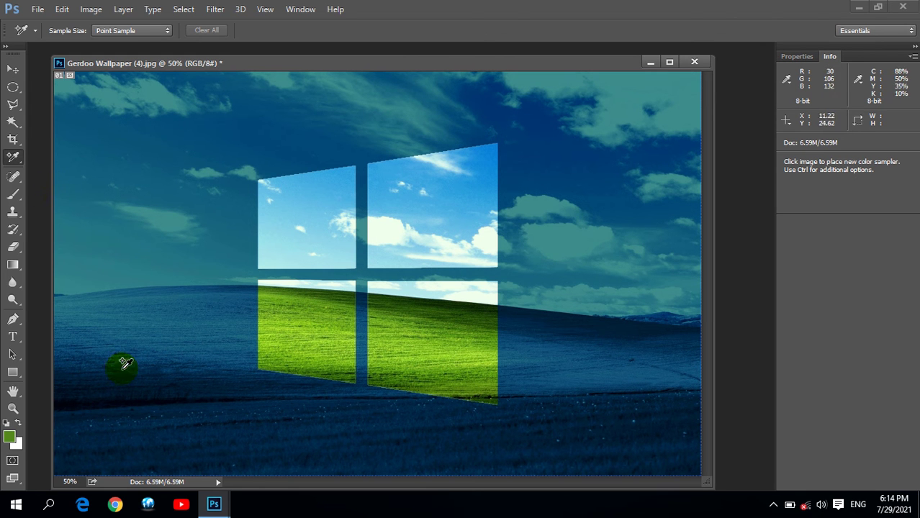
click(9, 436)
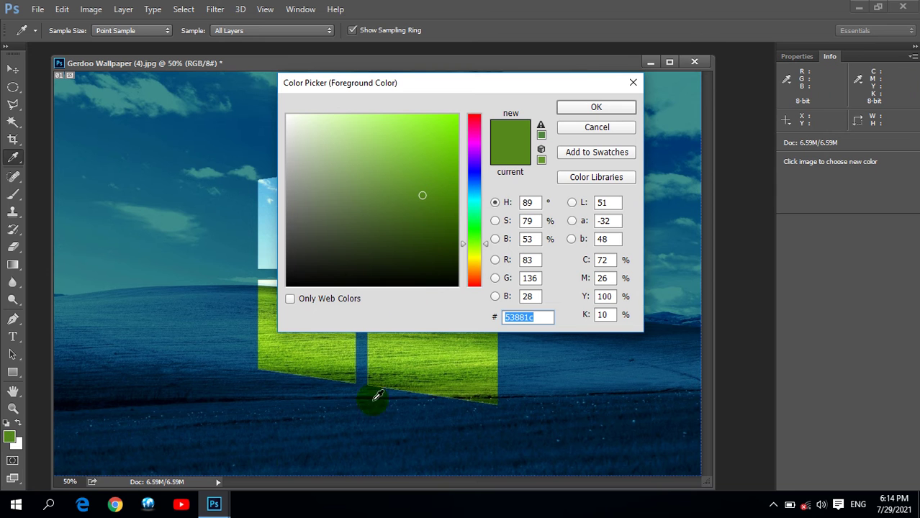
- Review the green's RGB 83/136/28 and CMYK 72/26/100/10 values, then cancel the picker
click(528, 260)
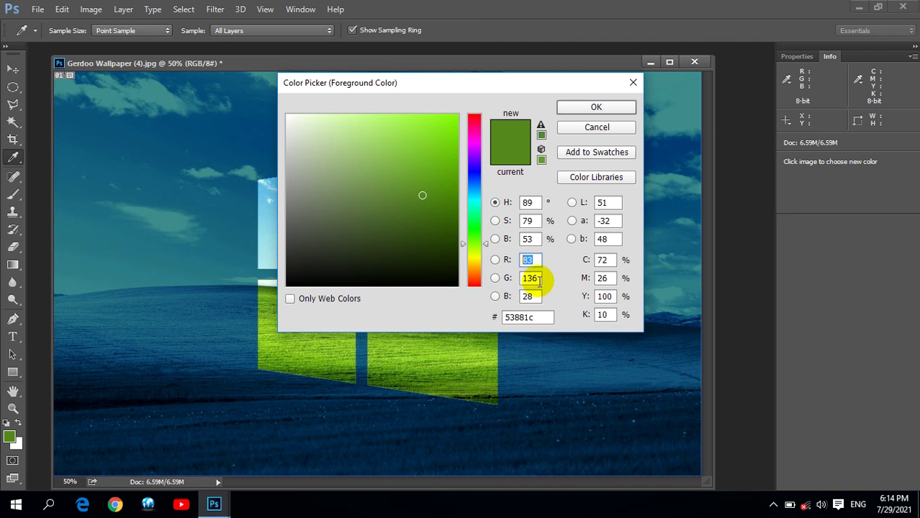
click(533, 279)
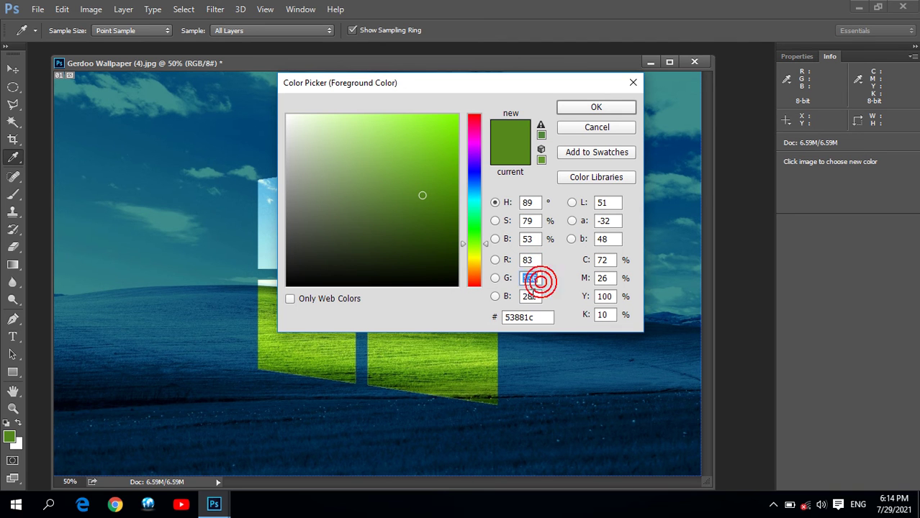
click(603, 261)
click(604, 278)
click(603, 296)
click(603, 314)
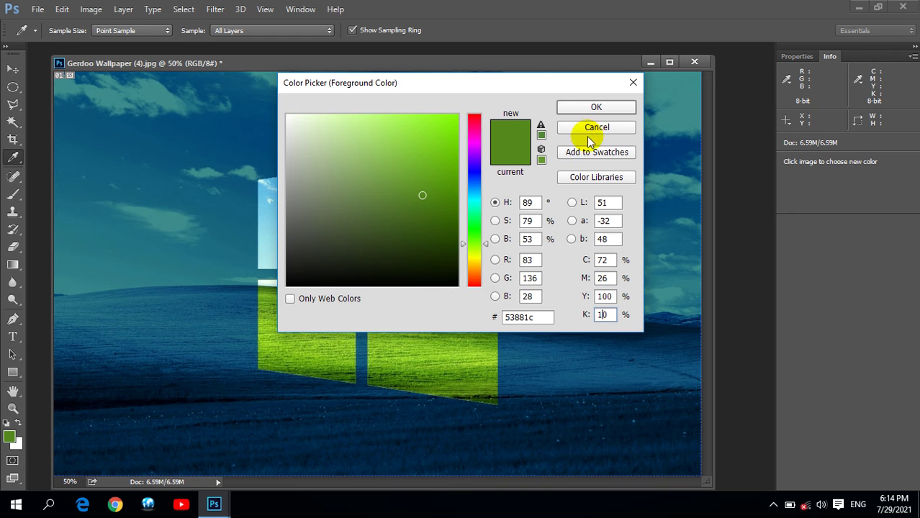
click(592, 129)
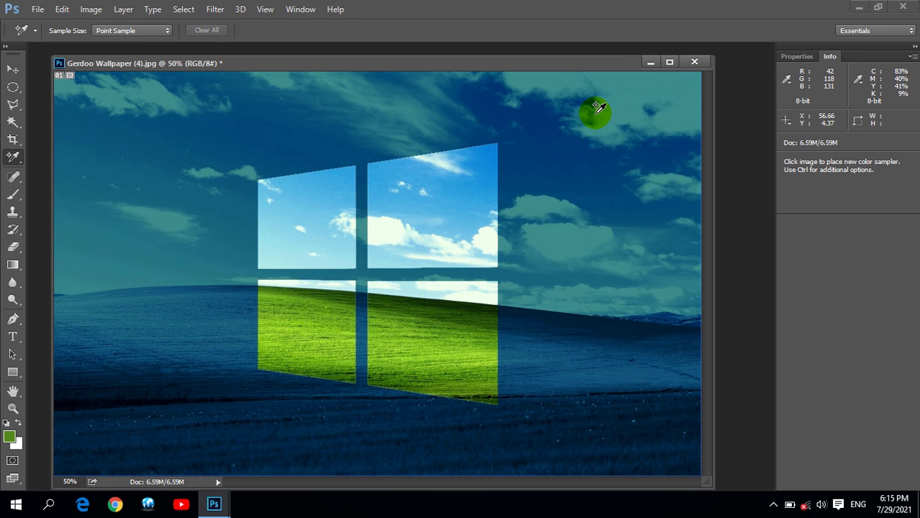
- Close the Properties and Info panel group and show the Layers panel with F7
click(911, 58)
click(879, 110)
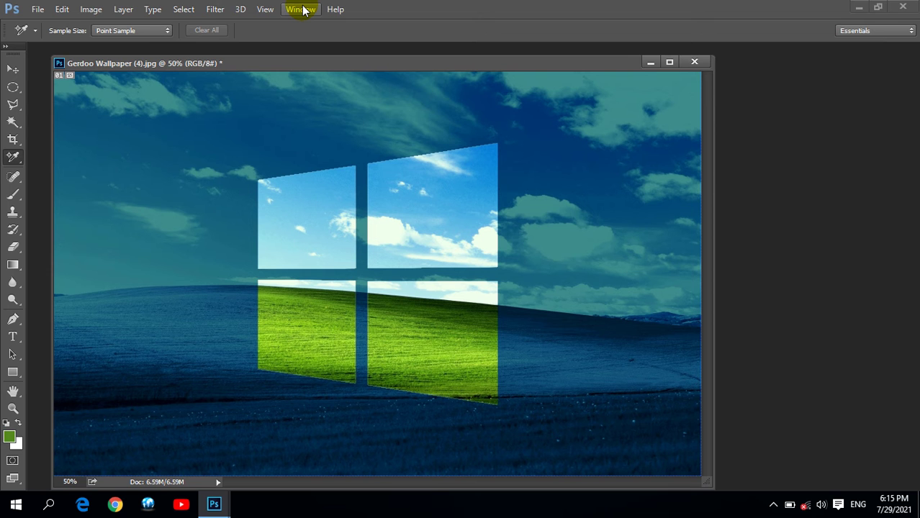
key(F7)
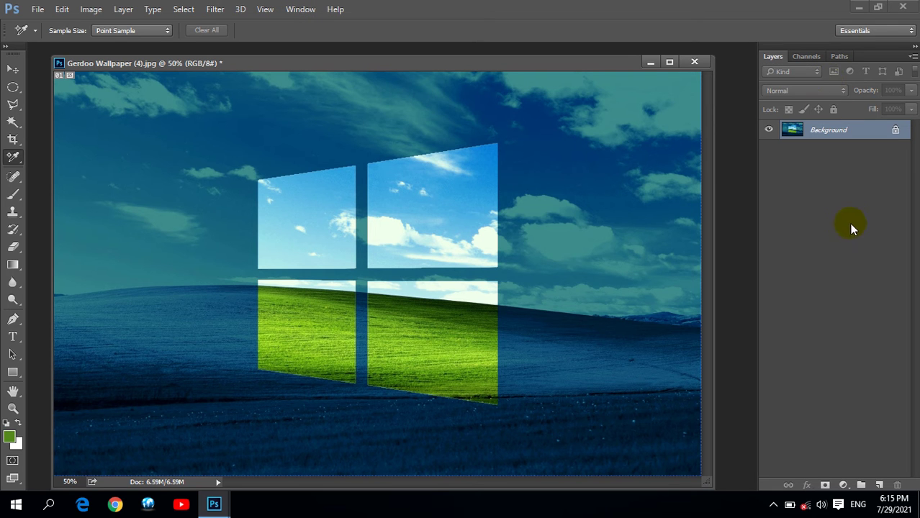
right_click(13, 157)
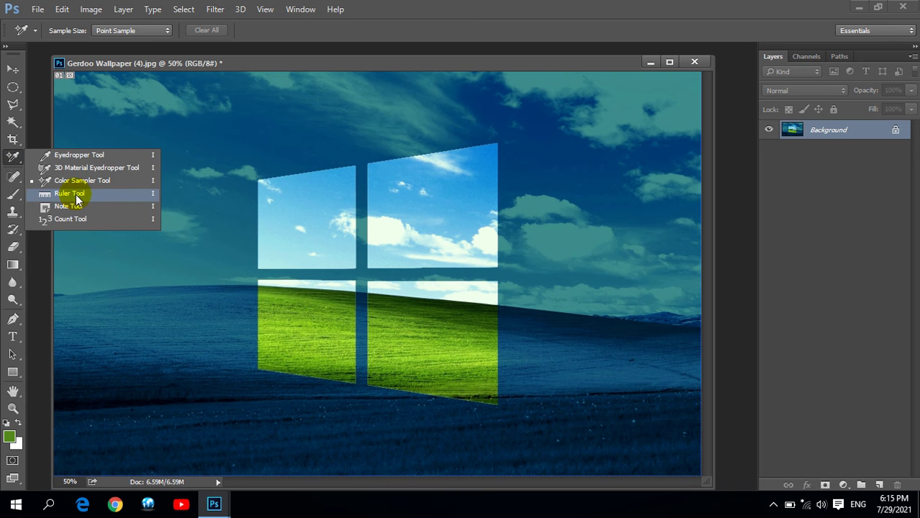
click(372, 68)
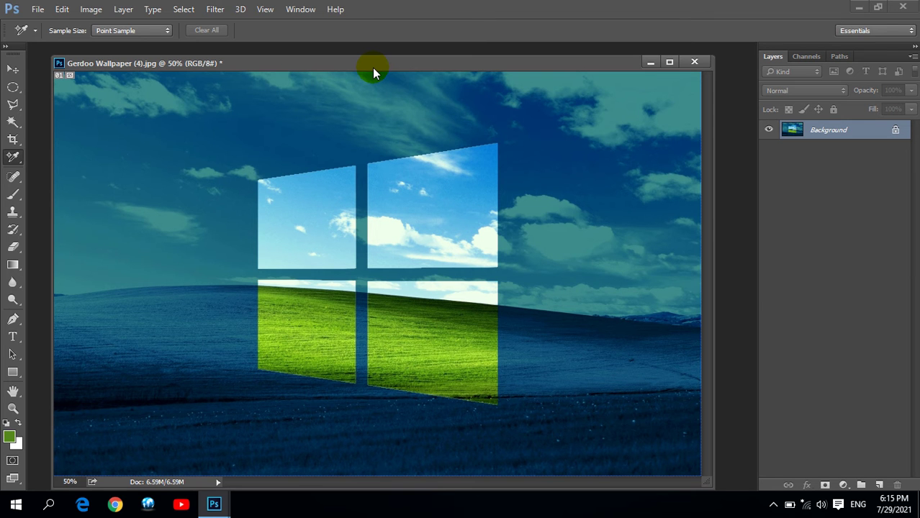
right_click(16, 160)
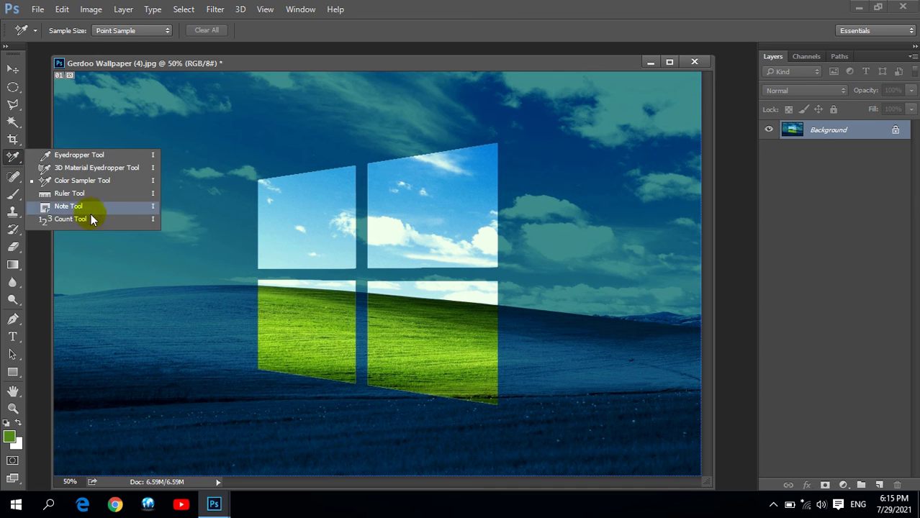
- Measure a line across the upper sky with the Ruler Tool, then clear the measurement
click(72, 193)
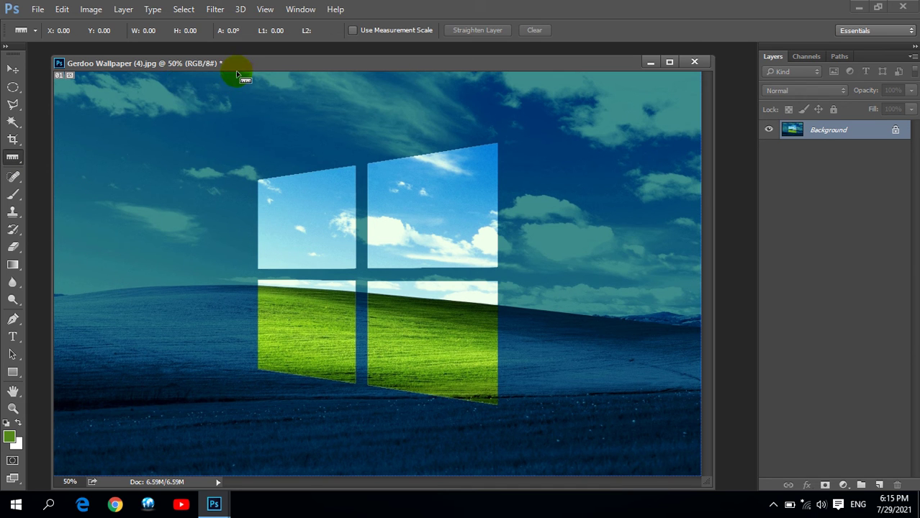
drag(234, 73, 521, 73)
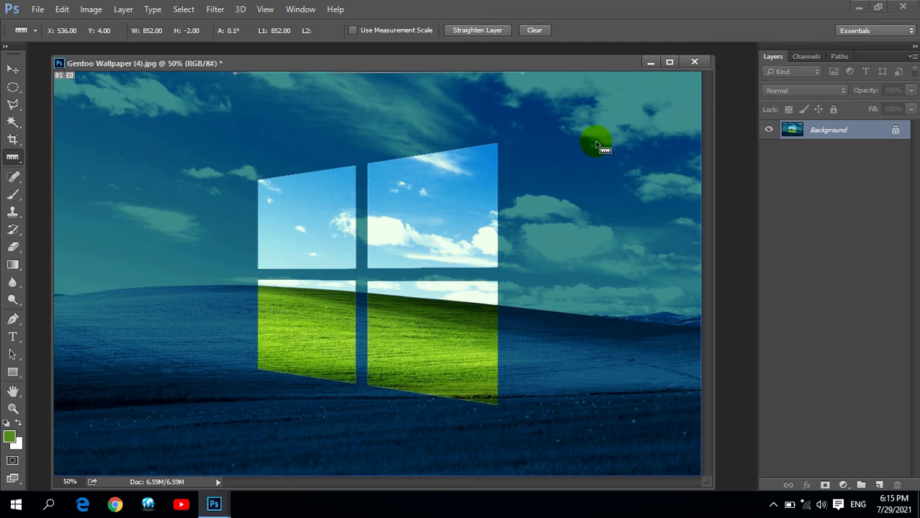
click(534, 31)
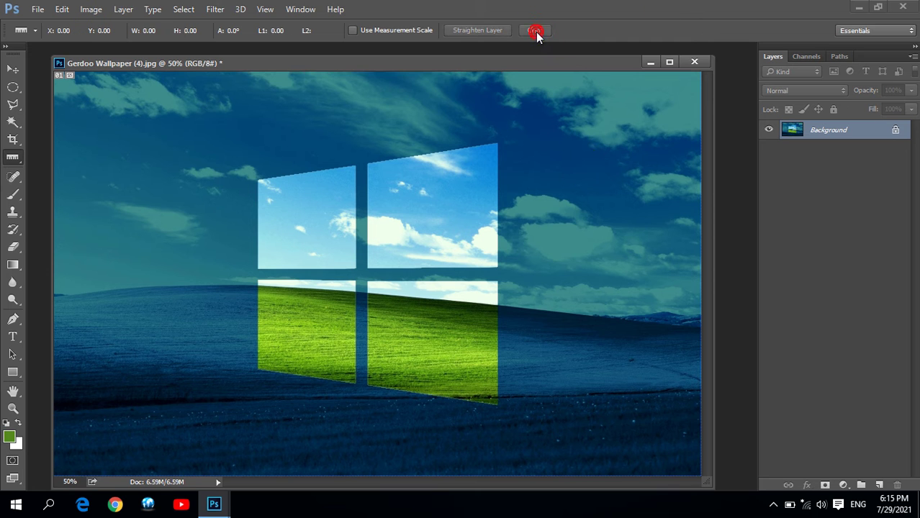
right_click(14, 155)
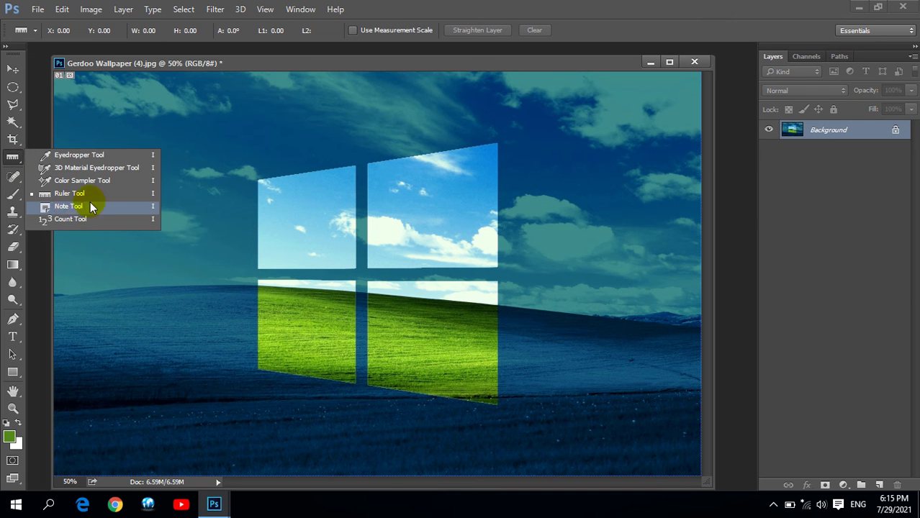
click(364, 64)
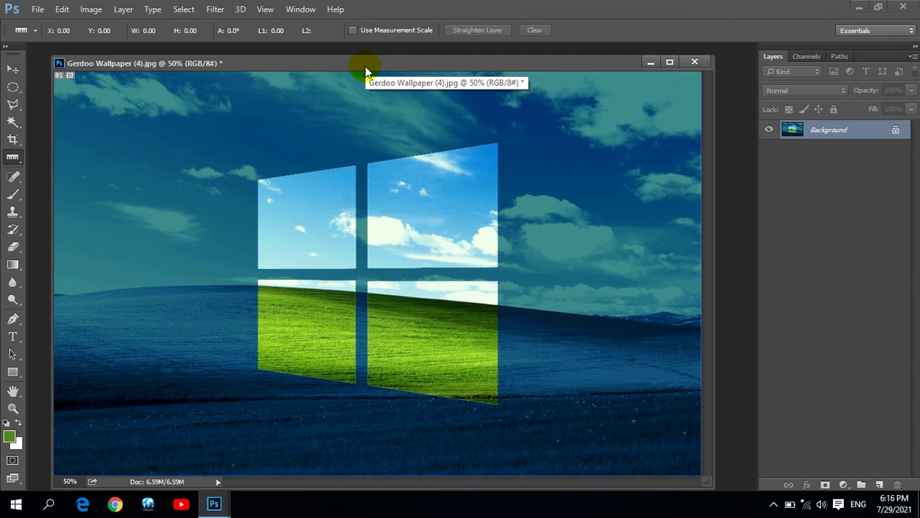
drag(372, 64, 368, 65)
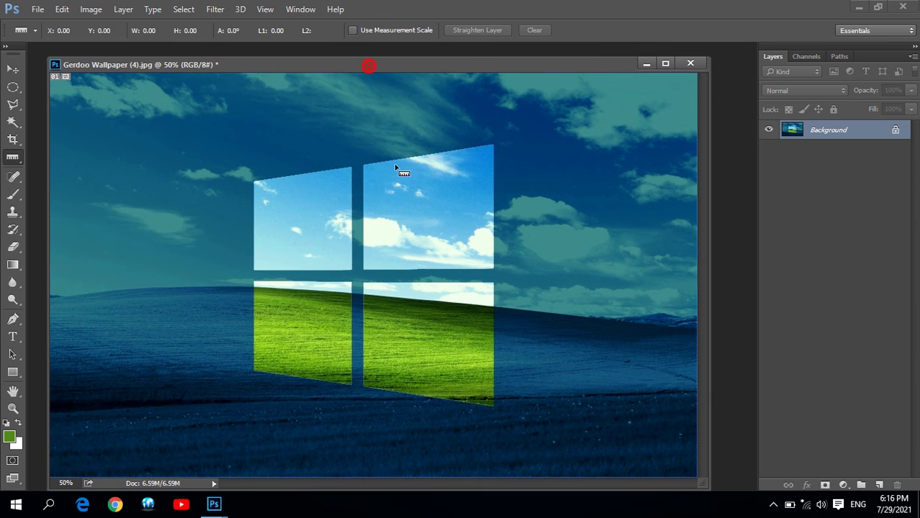
- Place a note in the sky above the logo and close the Layers panel group
right_click(14, 157)
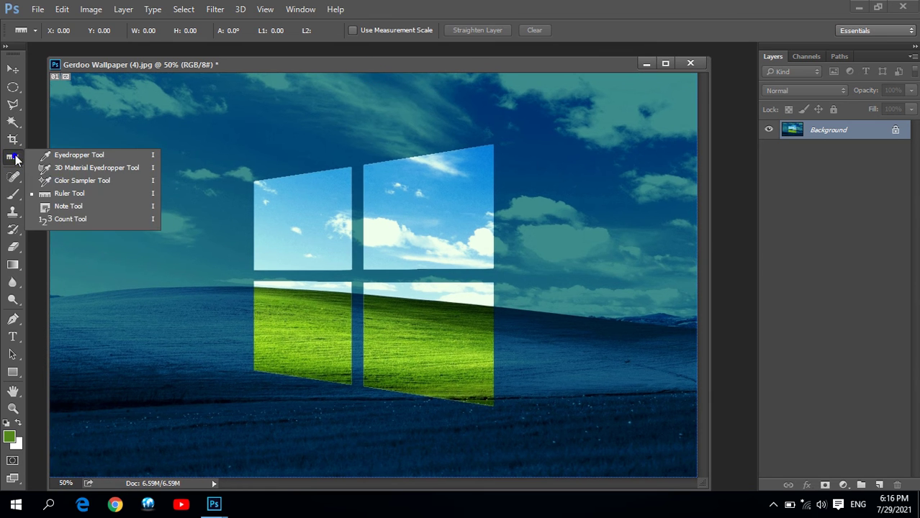
click(61, 206)
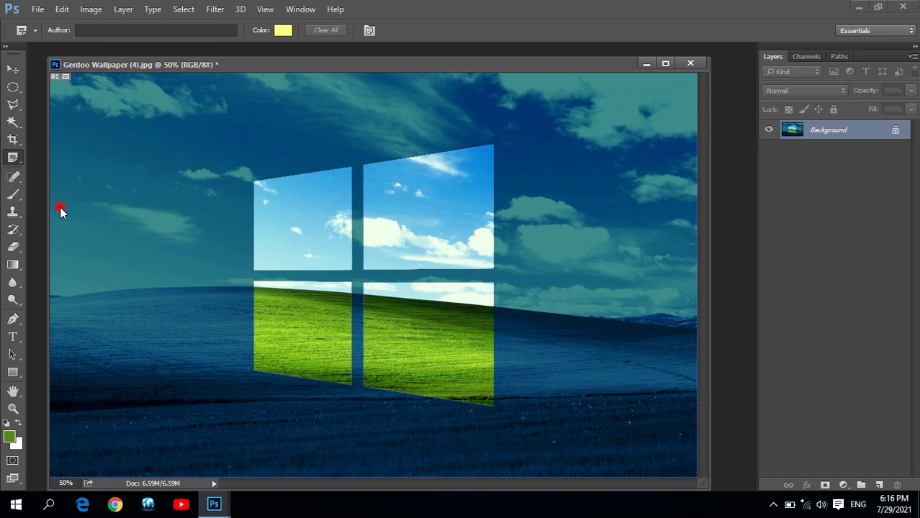
click(489, 117)
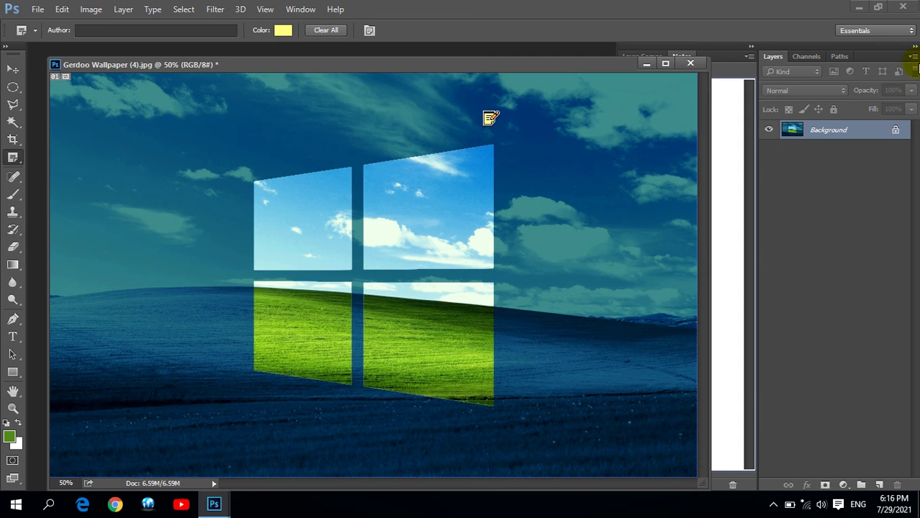
click(914, 55)
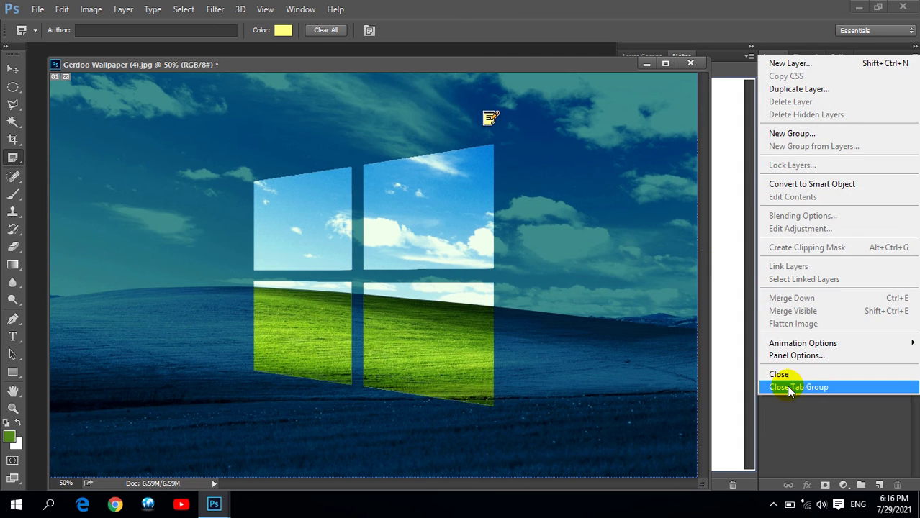
click(792, 386)
- Write placeholder text into the note, then replace it with the single letter 'f'
click(488, 118)
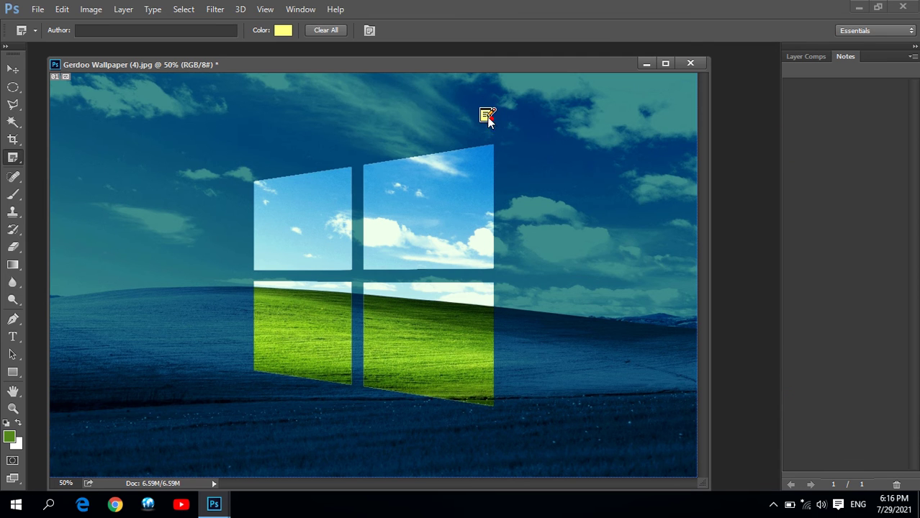
click(489, 117)
click(831, 110)
click(819, 103)
text(f;dsf)
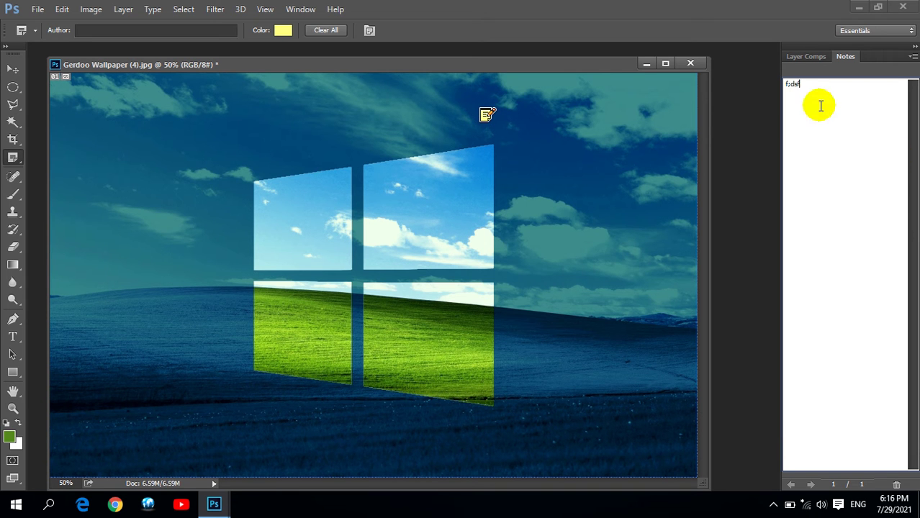
text(dsjlfkjdsklf jkldsj fkldjflkjdsklf jdlksjf kldsjfkldsjklfjdsklfjdsklf ldsjfldjsfjdslkfj kdlsj flkdsjf lkdsjfk ljdslfjdklsfjdksj flkdj flkdjflkjdslkfjdlkjf lkdj fldjfkldjsklf jkdlsjf)
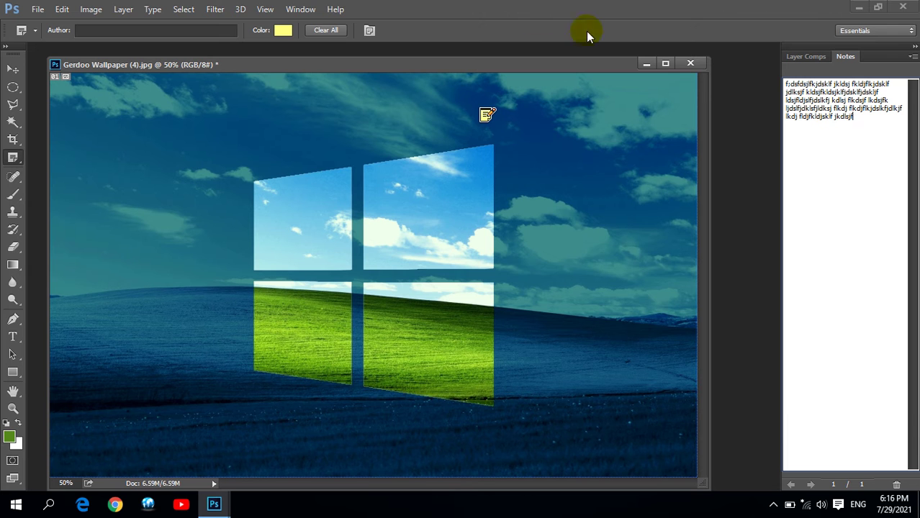
triple_click(839, 218)
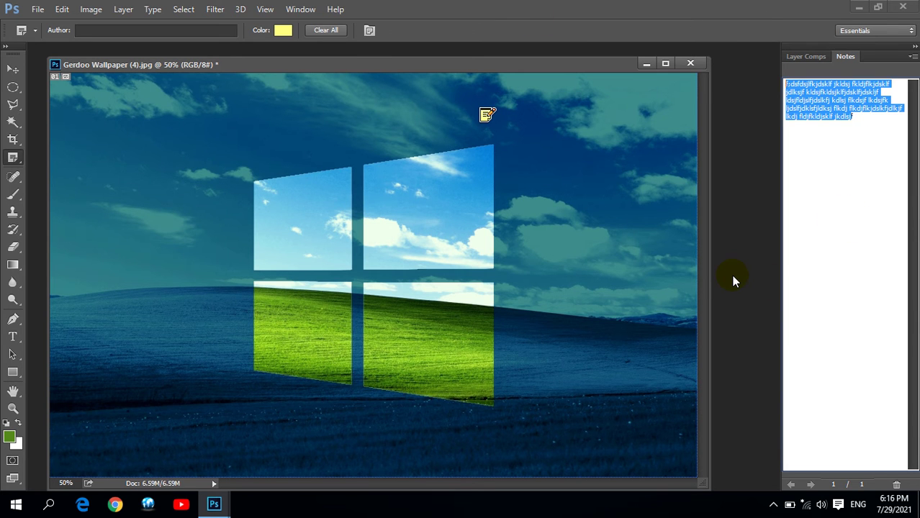
text(f)
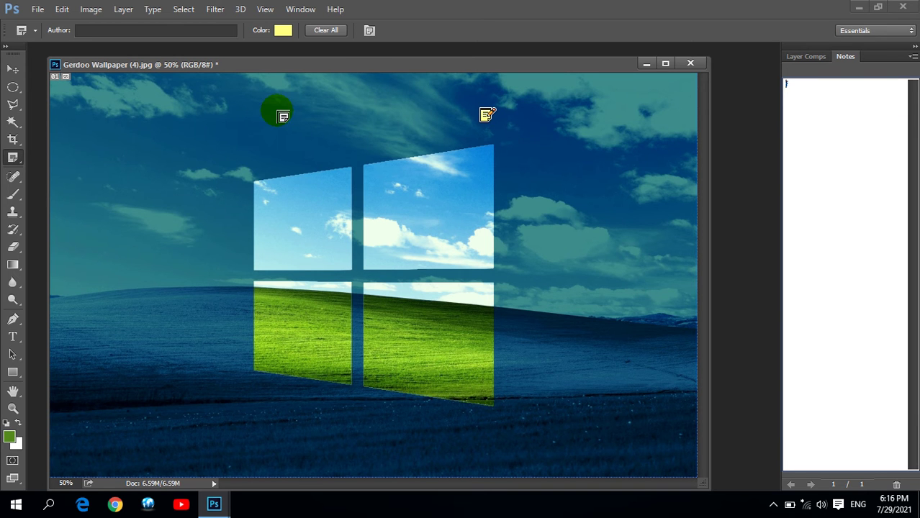
- Clear all notes from the image and close the Notes panel group
click(326, 31)
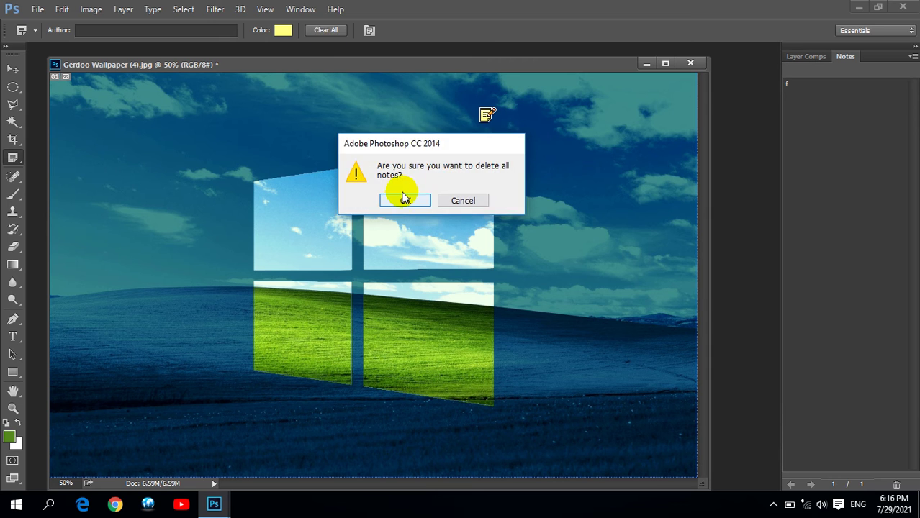
click(405, 200)
click(912, 56)
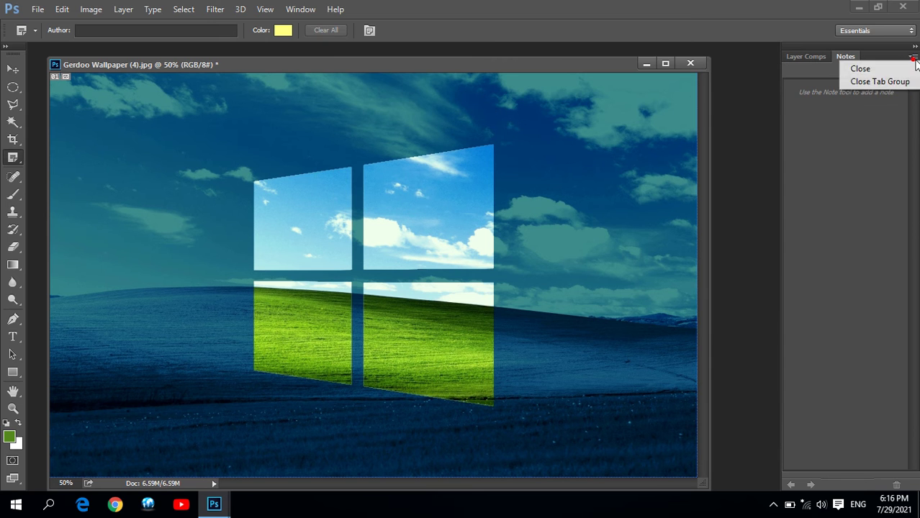
click(874, 81)
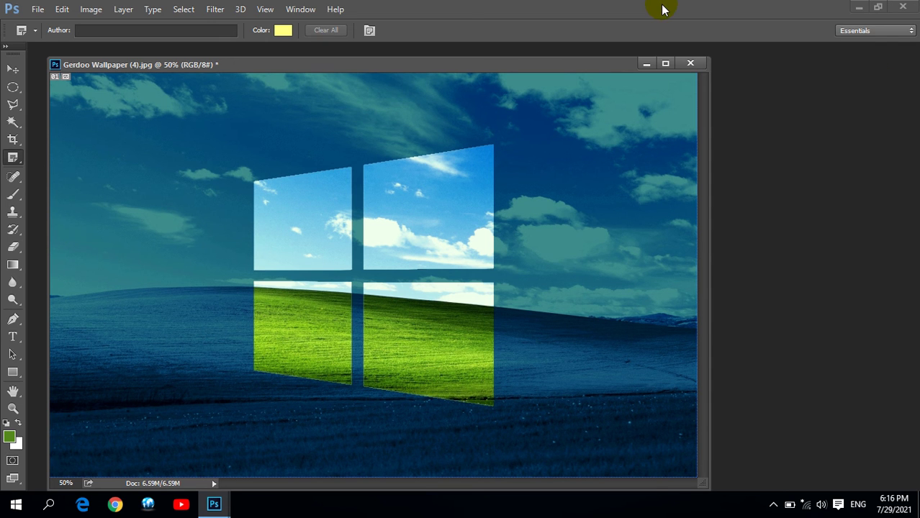
- Close the Gerdoo Wallpaper (4) document without saving
click(17, 158)
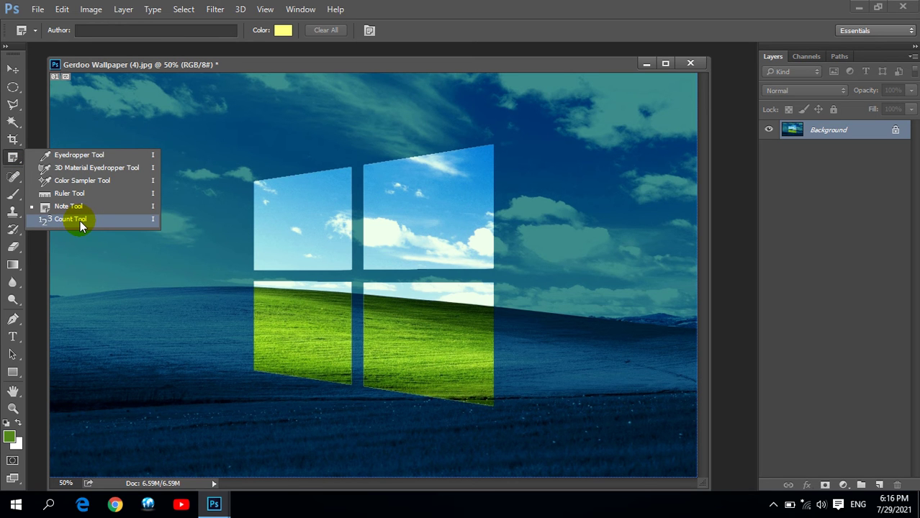
click(684, 63)
click(462, 200)
- Open the close-up portrait poster from D:\Indian Wallpapers
double_click(288, 178)
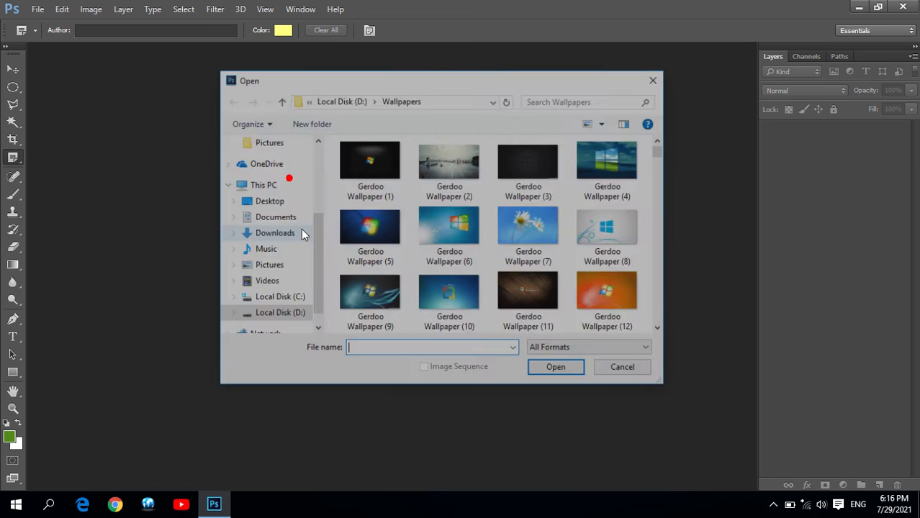
click(280, 100)
double_click(375, 162)
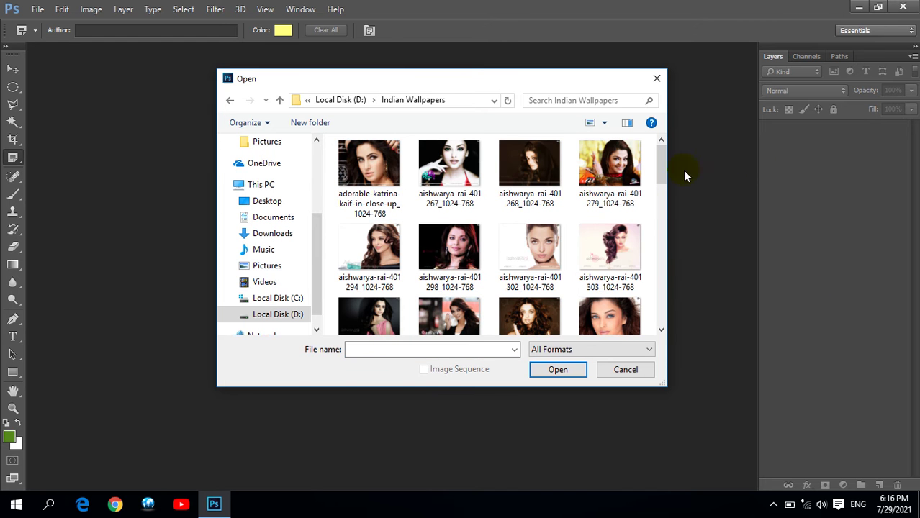
click(529, 159)
click(614, 310)
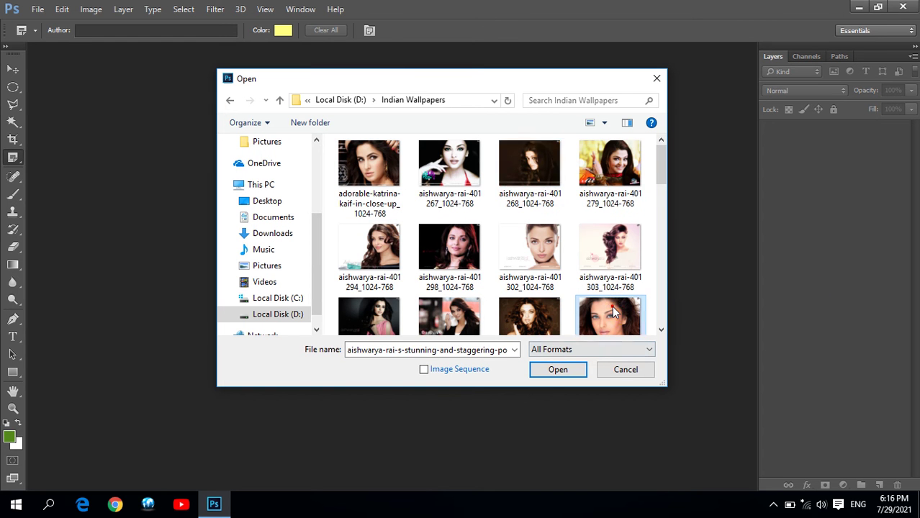
click(570, 372)
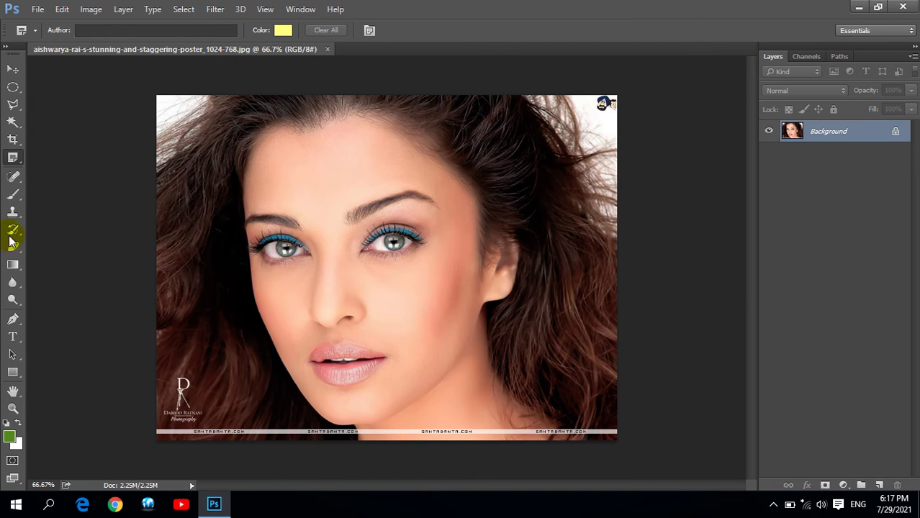
- Place a first Count Tool marker near the top-right logo and set marker colour to 000000
right_click(16, 157)
click(77, 218)
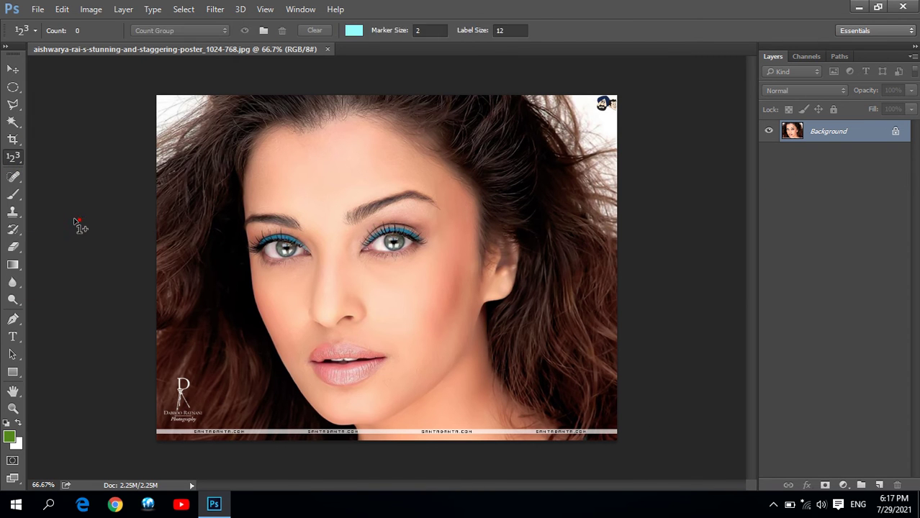
click(609, 124)
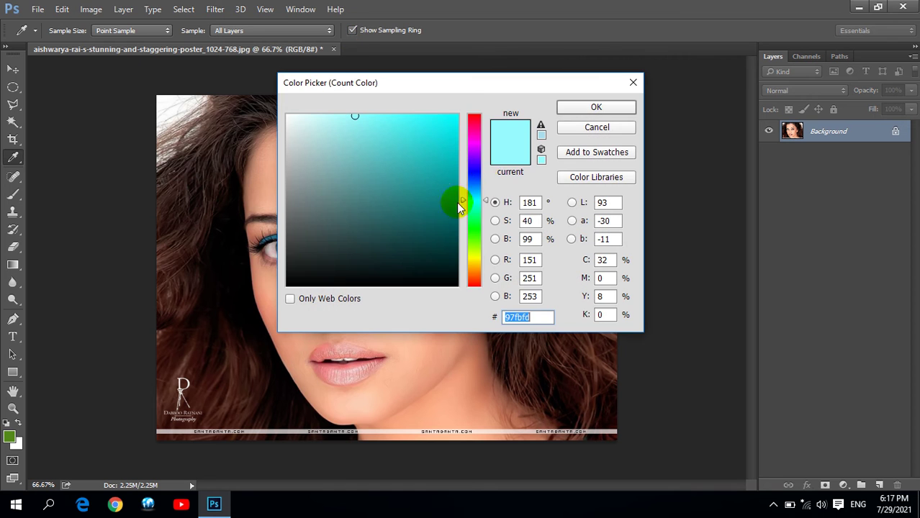
text(000000)
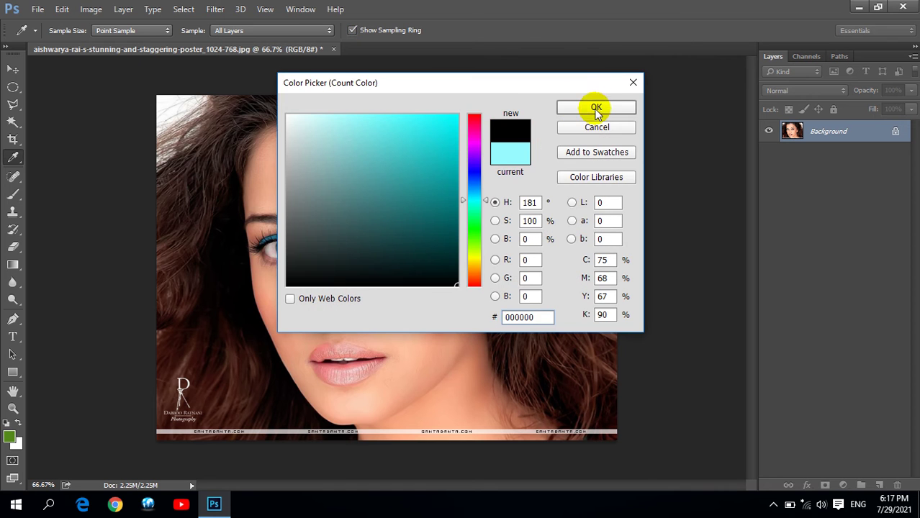
click(591, 105)
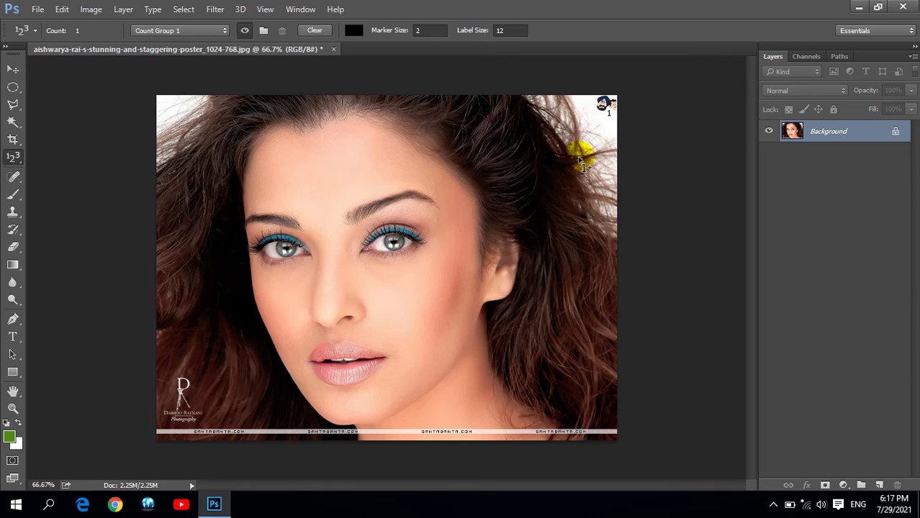
- Number the lower-left logo, two forehead spots and the ear, then clear all markers
click(177, 371)
click(379, 149)
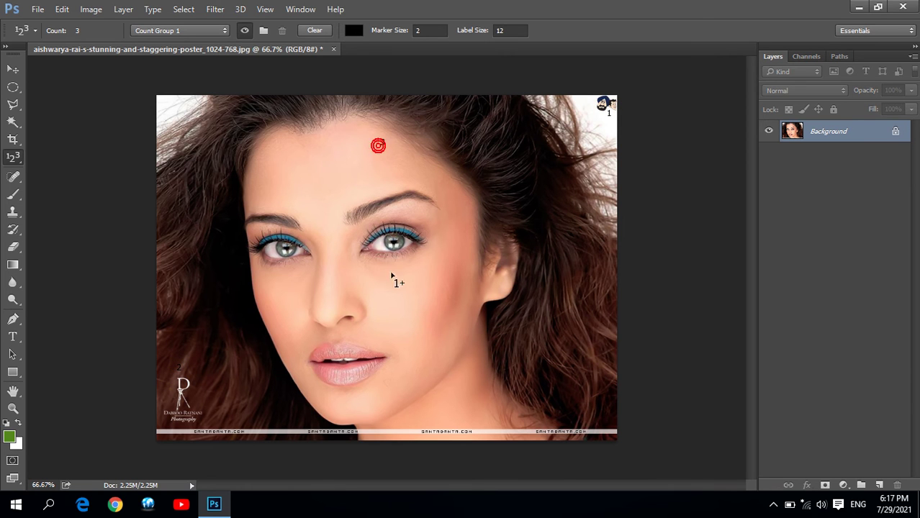
click(281, 162)
click(494, 280)
click(315, 30)
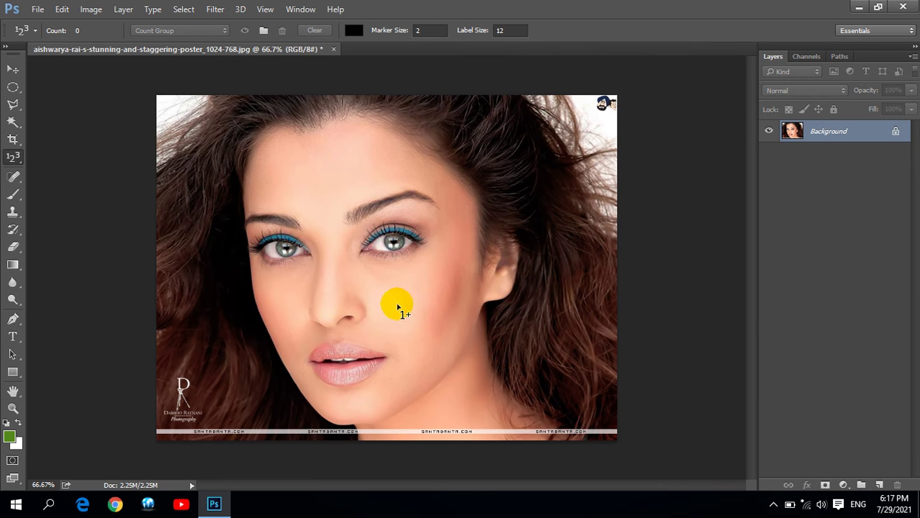
- Switch from the eyedropper tools back to the Spot Healing Brush
right_click(13, 157)
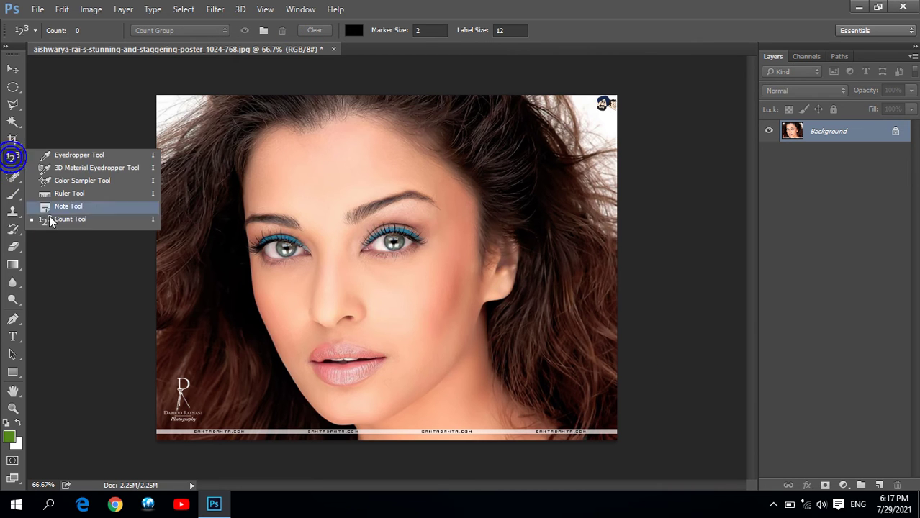
click(60, 162)
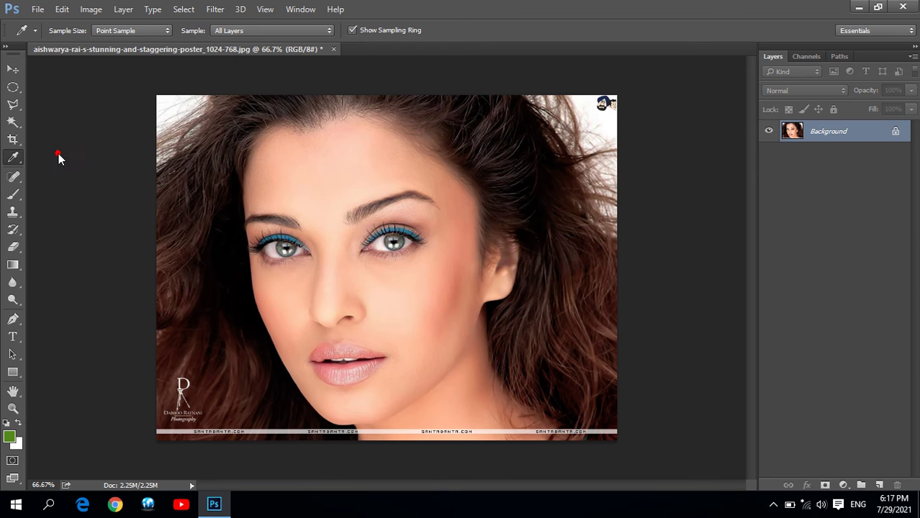
right_click(15, 176)
click(43, 179)
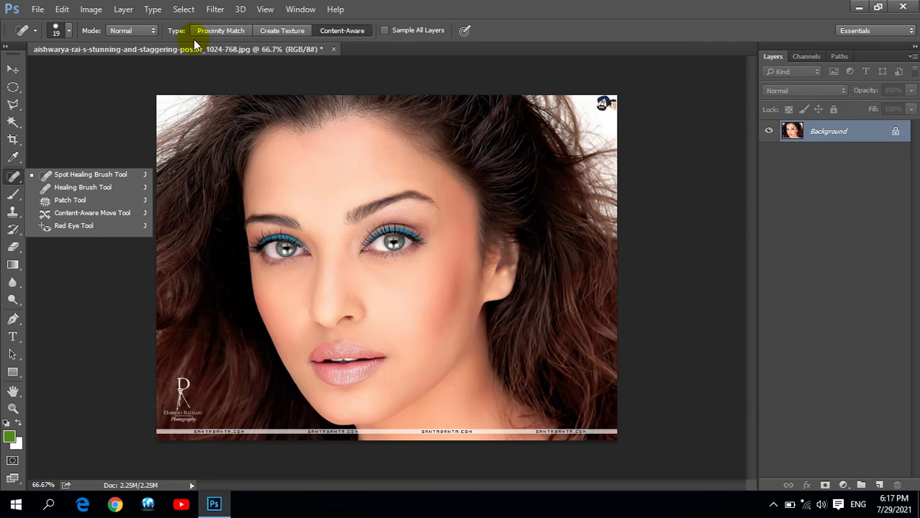
click(532, 5)
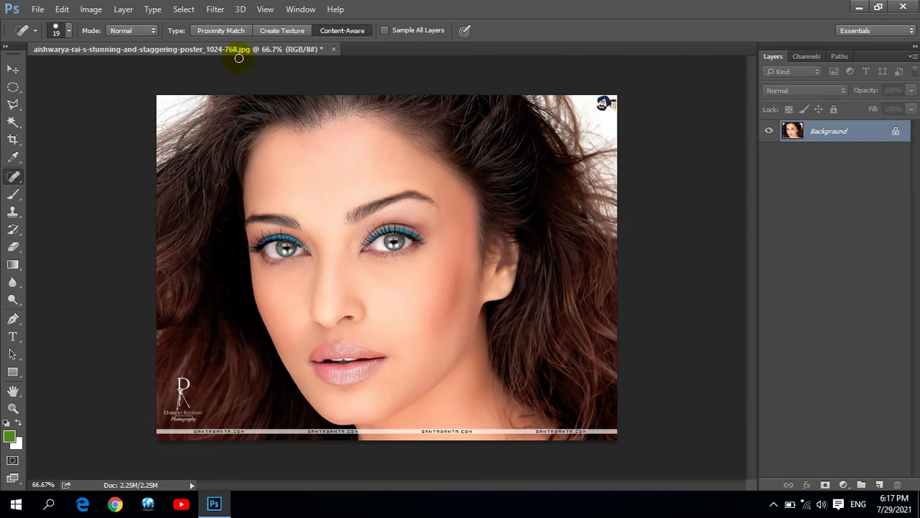
- Float the portrait window, close it without saving, and bring up the Open dialog
drag(247, 49, 298, 97)
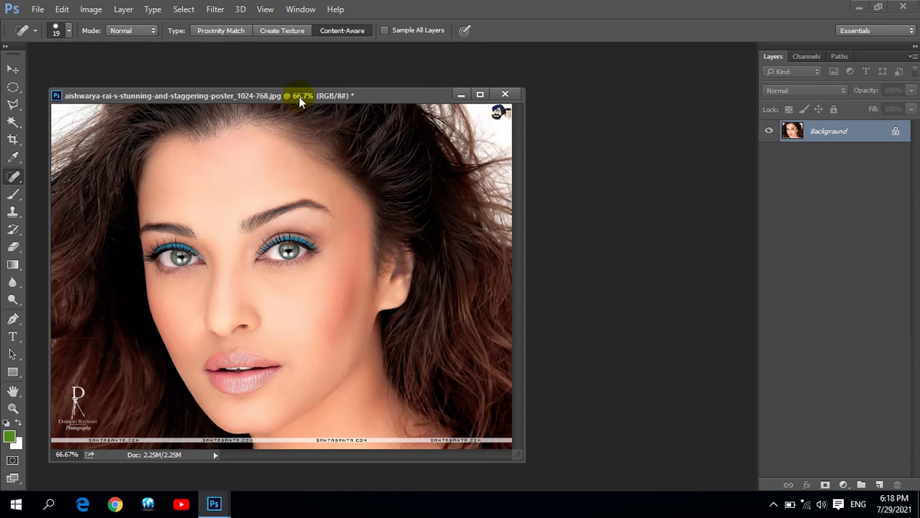
drag(298, 97, 387, 110)
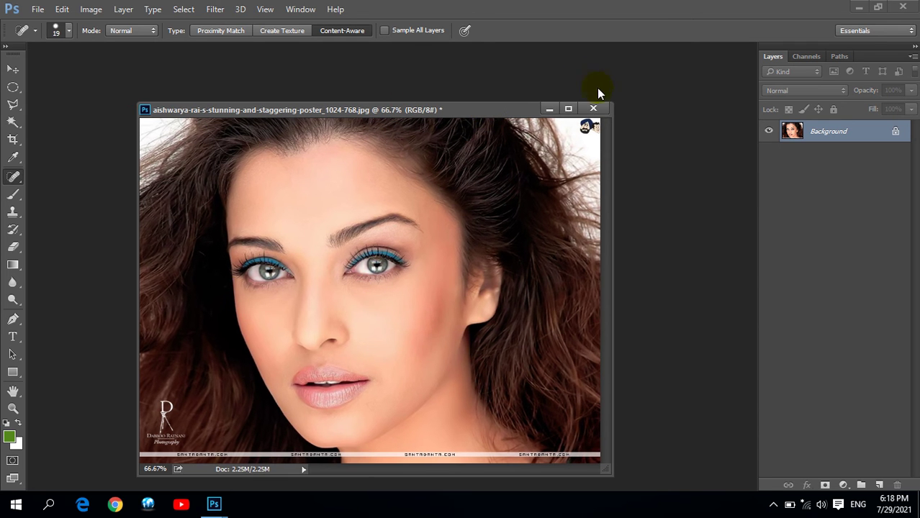
click(598, 108)
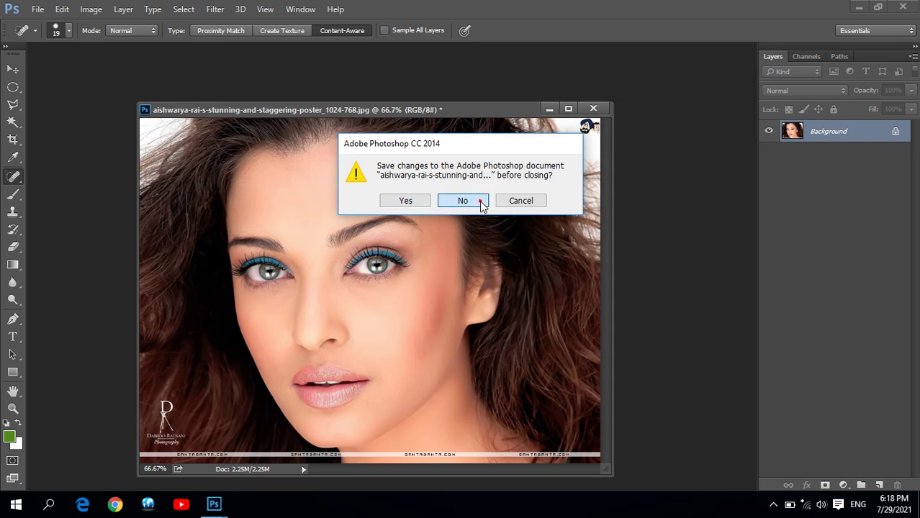
click(479, 201)
double_click(272, 142)
mouse_move(667, 153)
mouse_down()
mouse_move(659, 300)
mouse_move(660, 183)
mouse_up()
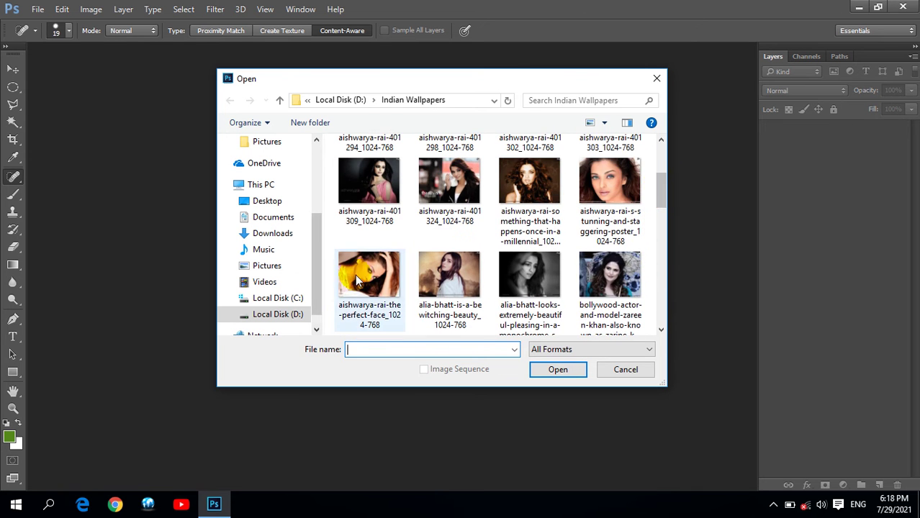
- Reopen the close-up portrait poster and choose the Brush Tool with a hard round preset
click(633, 206)
click(557, 369)
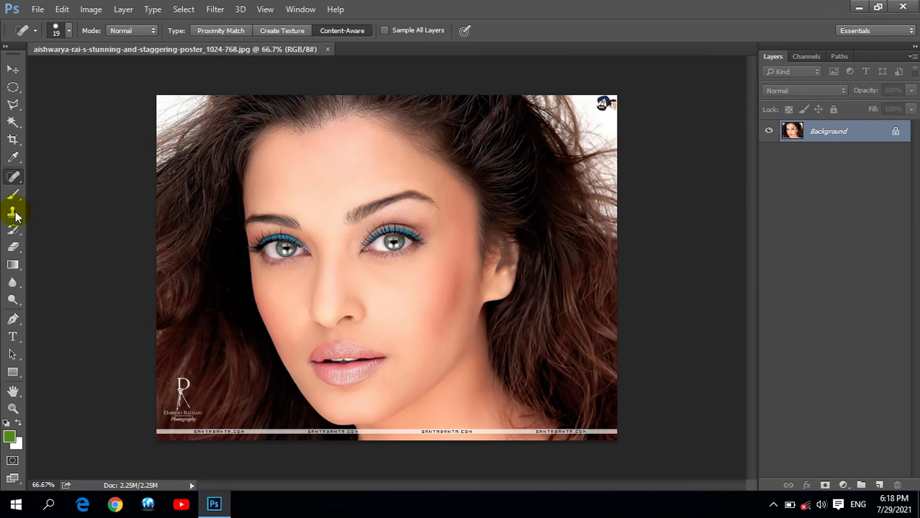
drag(13, 194, 61, 193)
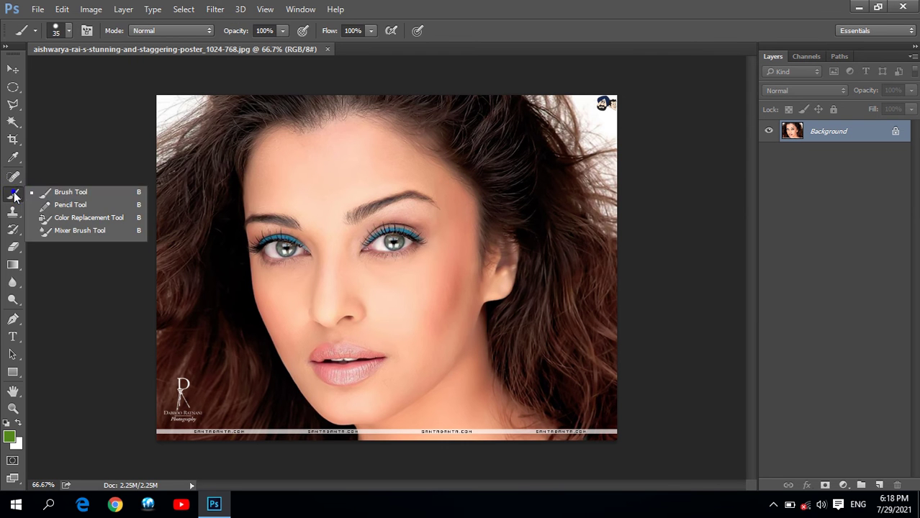
click(68, 31)
double_click(49, 164)
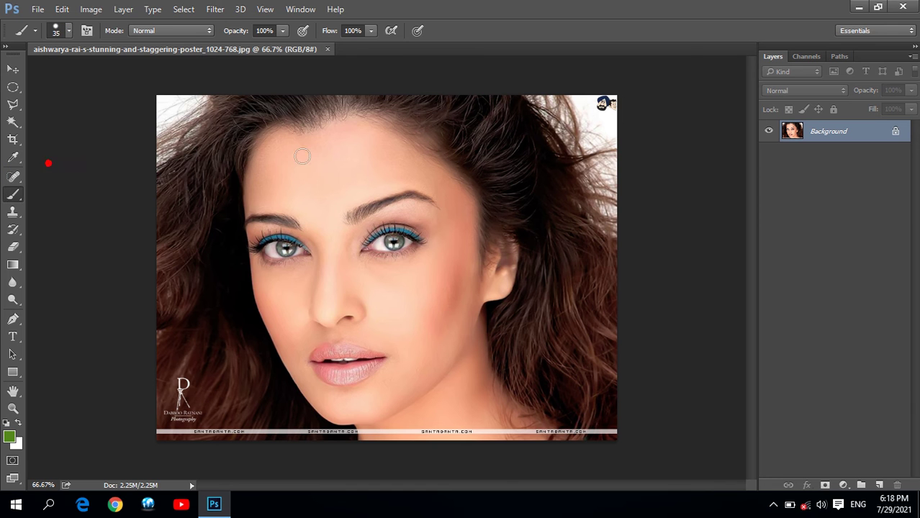
- Set the foreground colour to 000000 and paint a black dot on the forehead
click(10, 438)
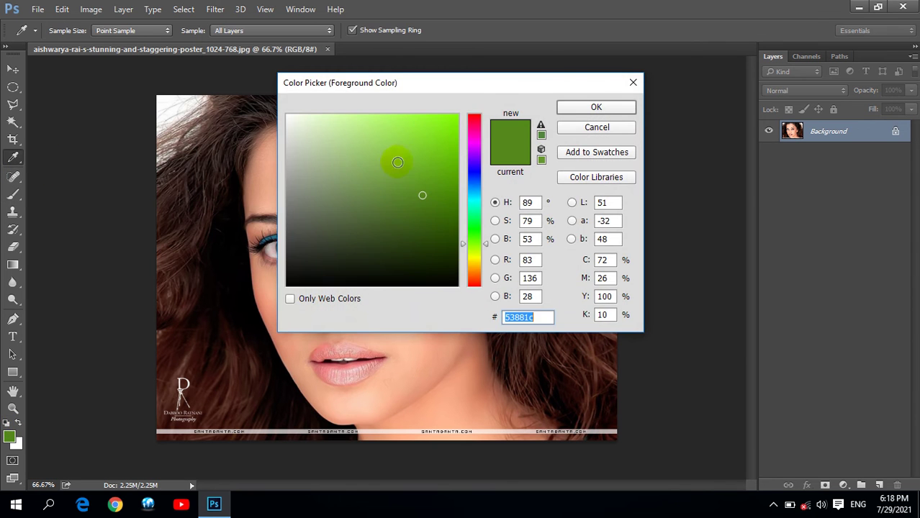
text(000000)
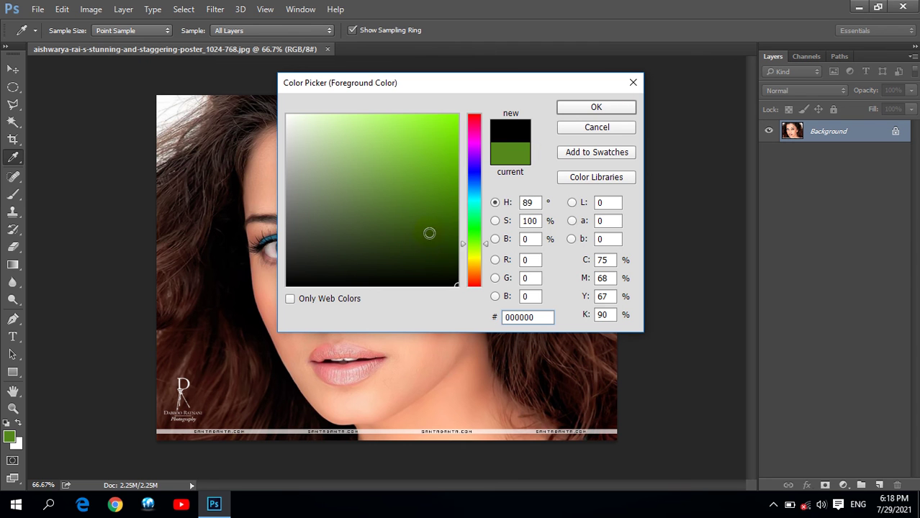
click(620, 106)
click(356, 150)
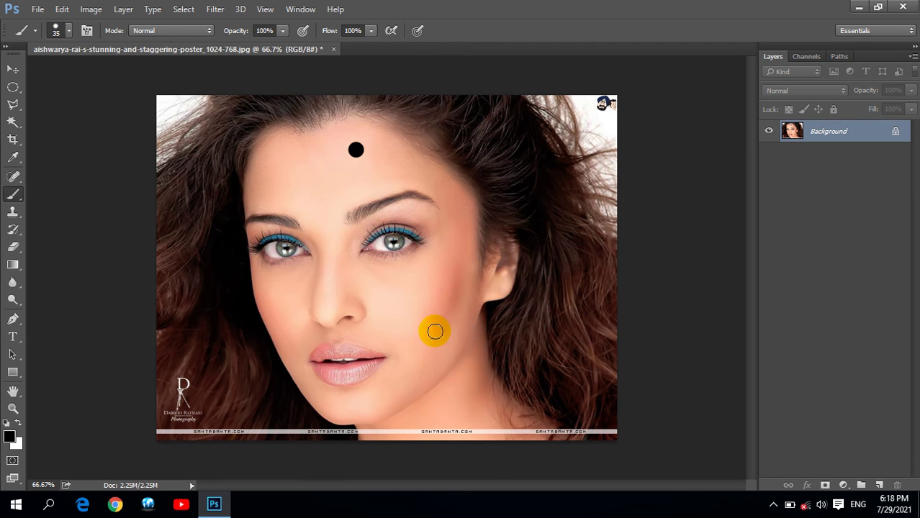
- Paint black dots on the right cheek, the left cheek and the chin
click(430, 283)
click(279, 307)
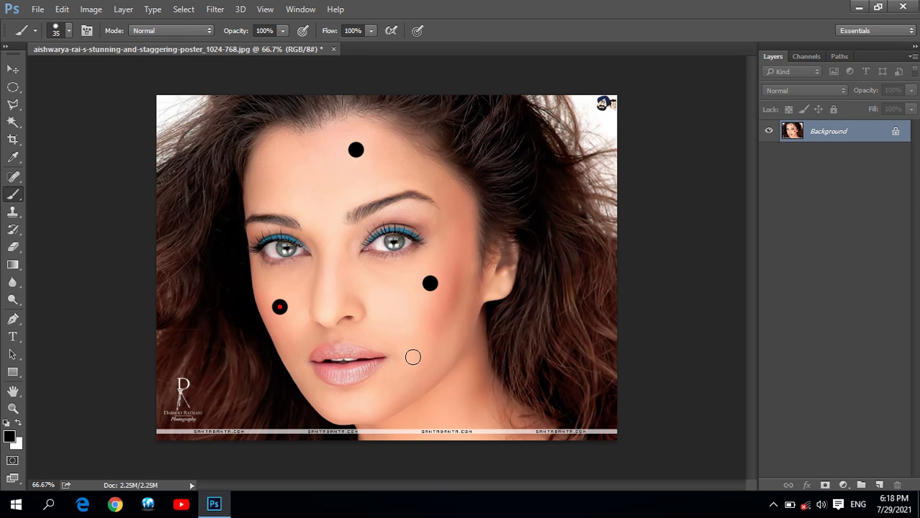
click(350, 409)
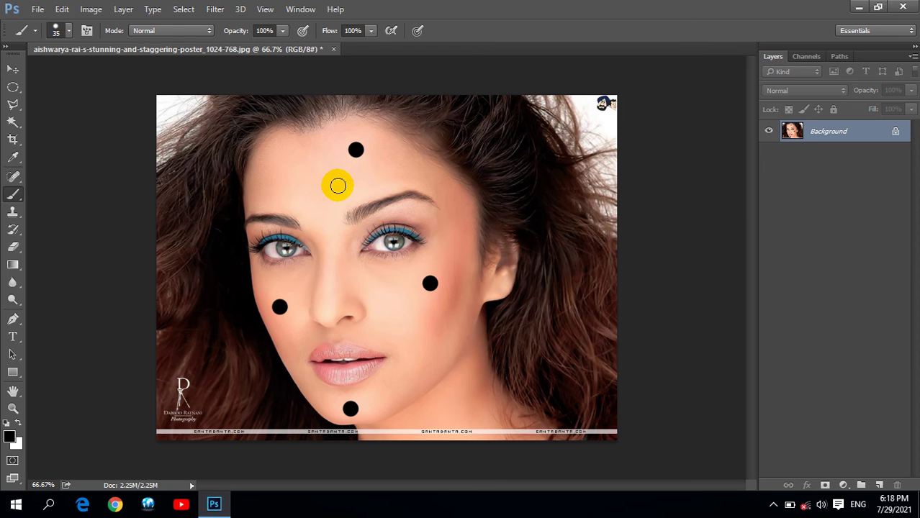
- Keep the Spot Healing Brush active and enlarge it to 53 px
click(13, 177)
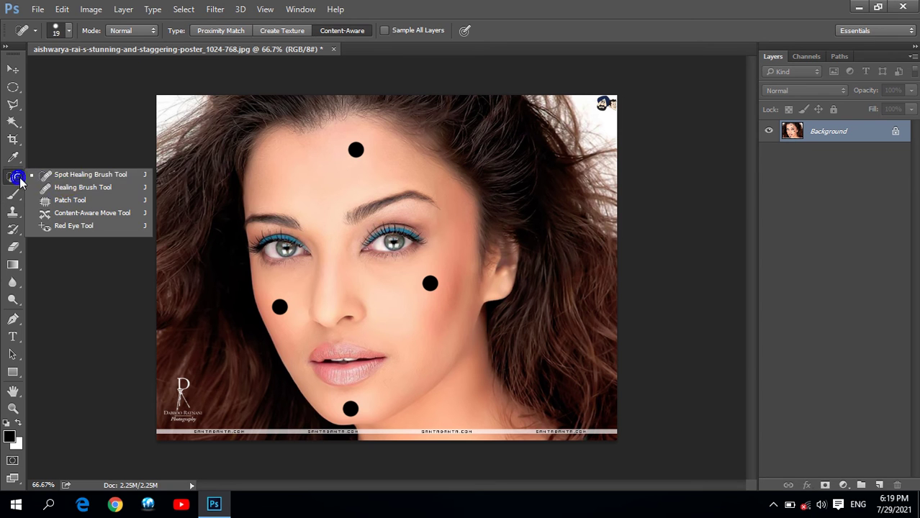
click(76, 175)
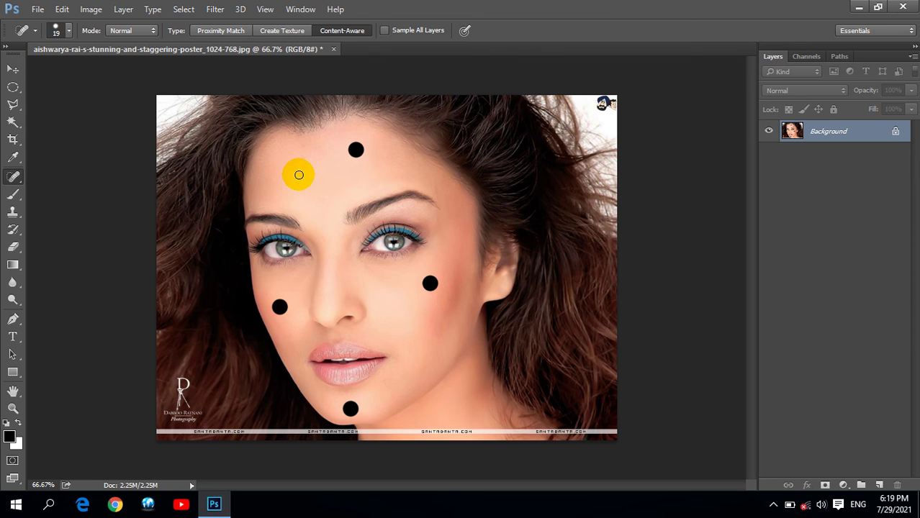
key(bracketright)
key(bracketright)
key(bracketright)
right_click(305, 178)
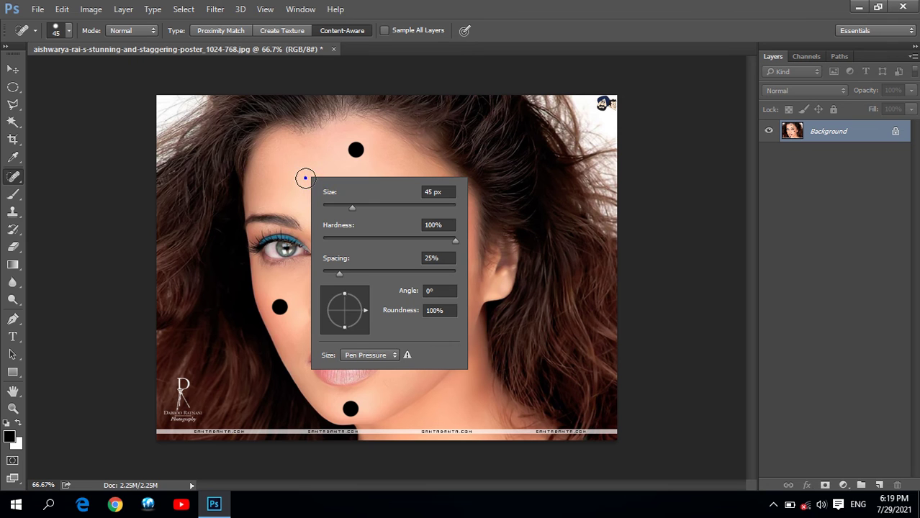
click(357, 205)
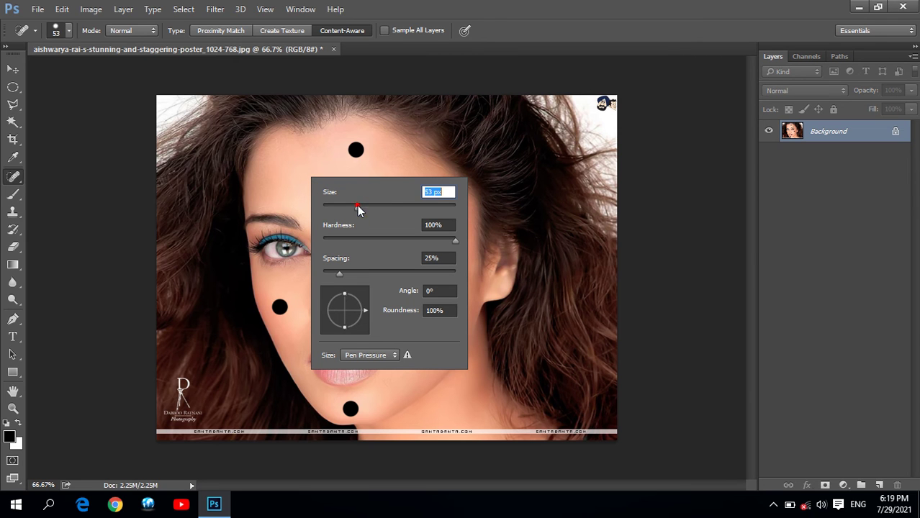
click(356, 151)
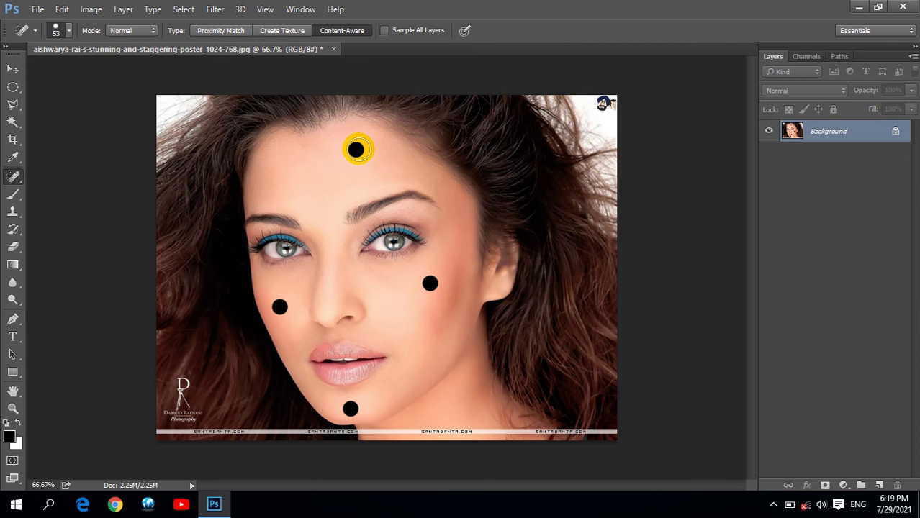
- Heal away the black dots on the forehead, right cheek, chin and left cheek
click(355, 150)
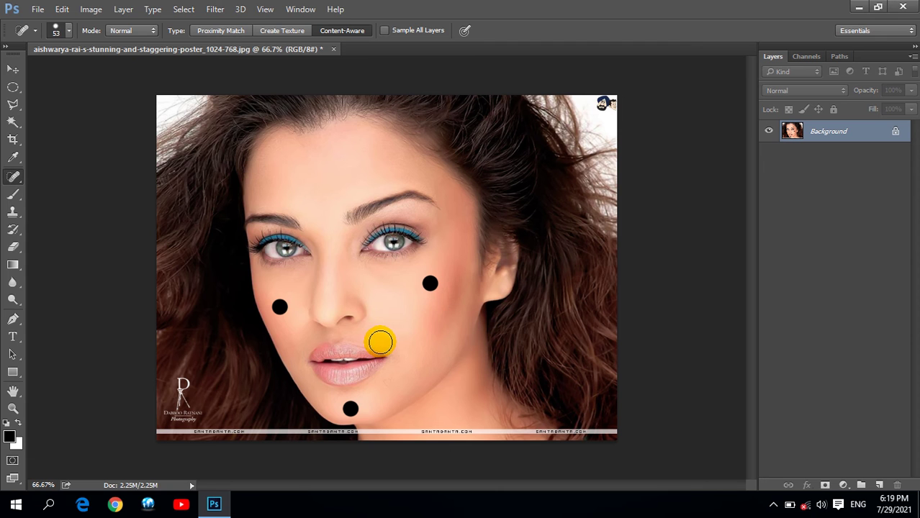
click(429, 283)
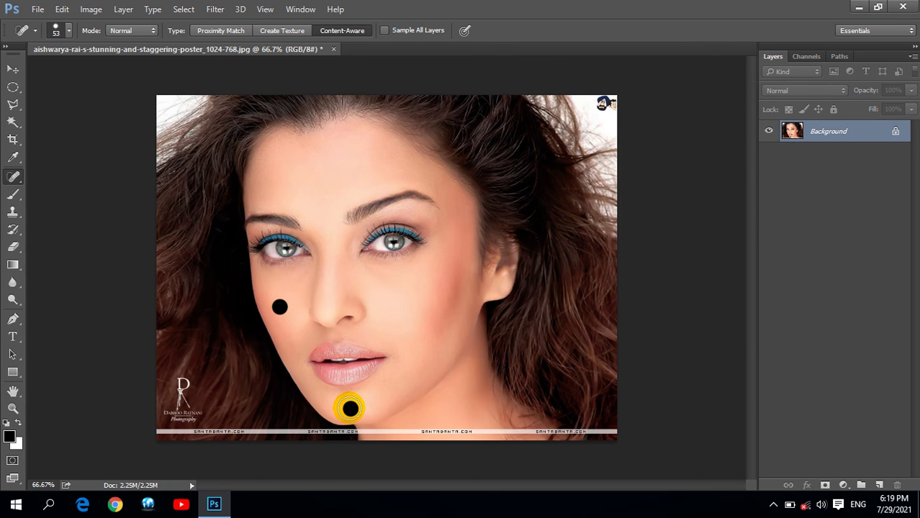
click(349, 408)
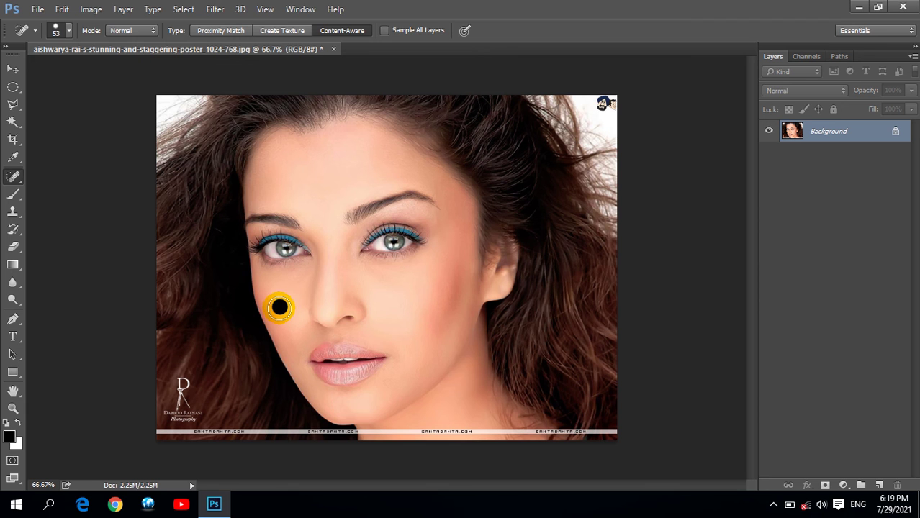
click(279, 308)
click(359, 370)
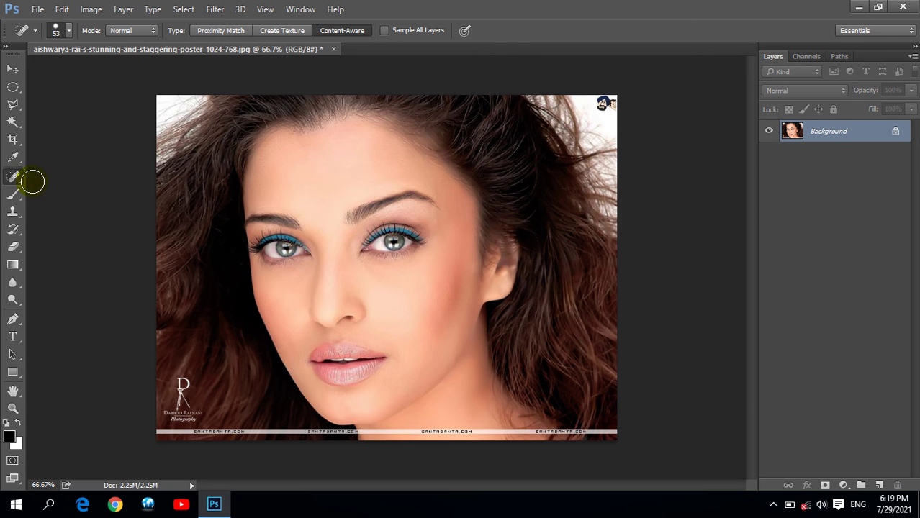
- Switch to the regular Brush Tool and shrink it to 20 px
right_click(14, 177)
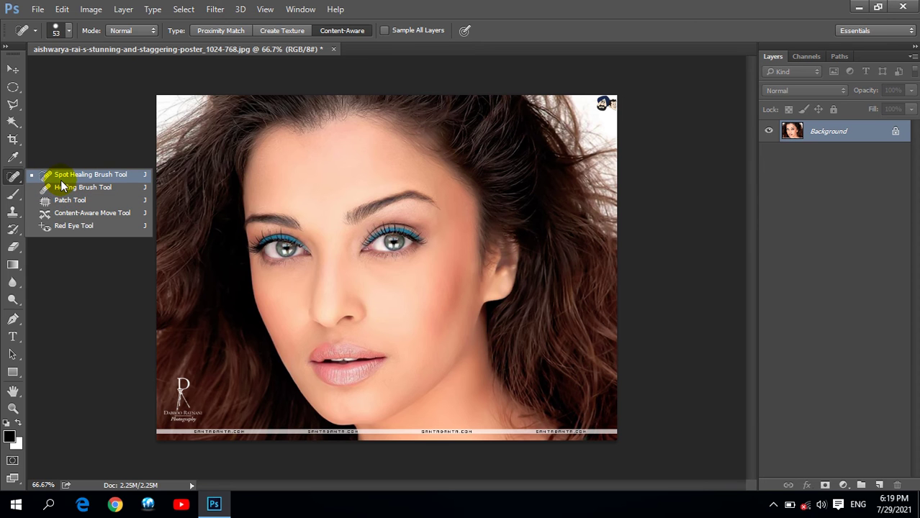
click(532, 7)
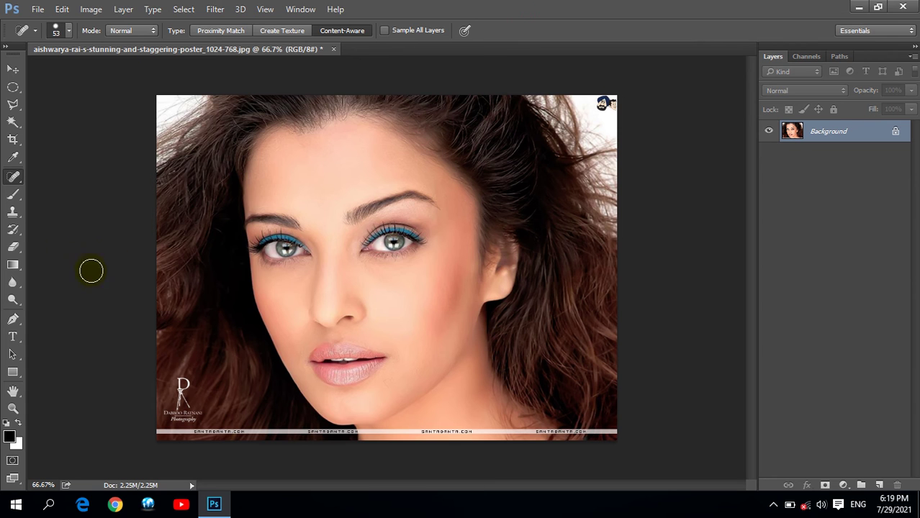
click(13, 156)
click(16, 195)
right_click(19, 194)
click(43, 190)
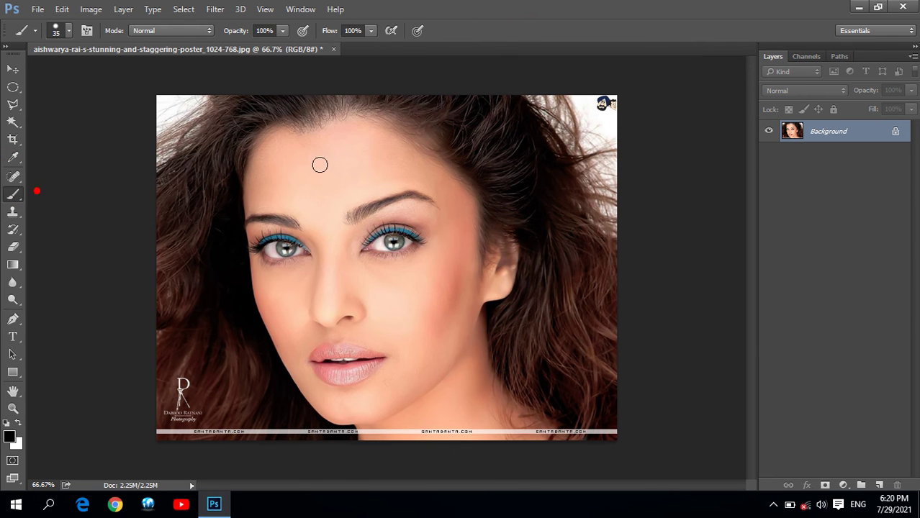
key(bracketleft)
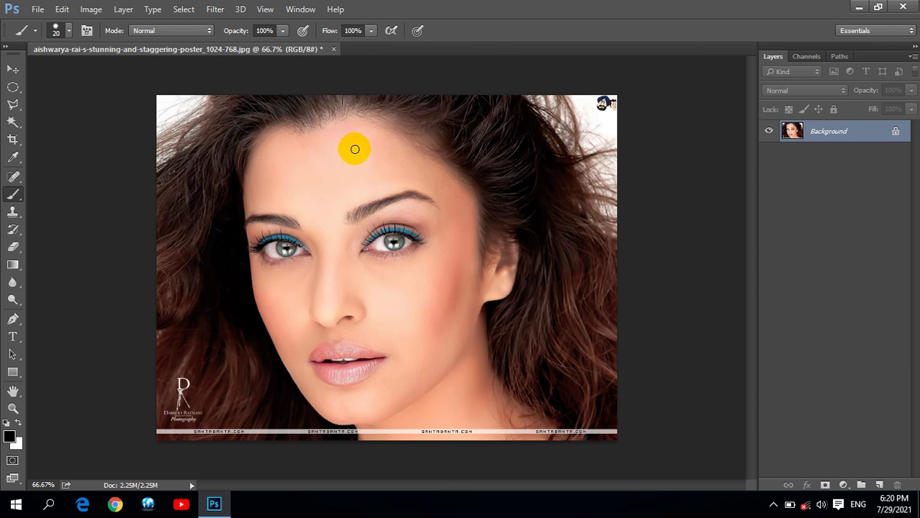
- Paint five black dots: two on the forehead and three across both cheeks
click(360, 150)
click(281, 166)
click(442, 283)
click(292, 297)
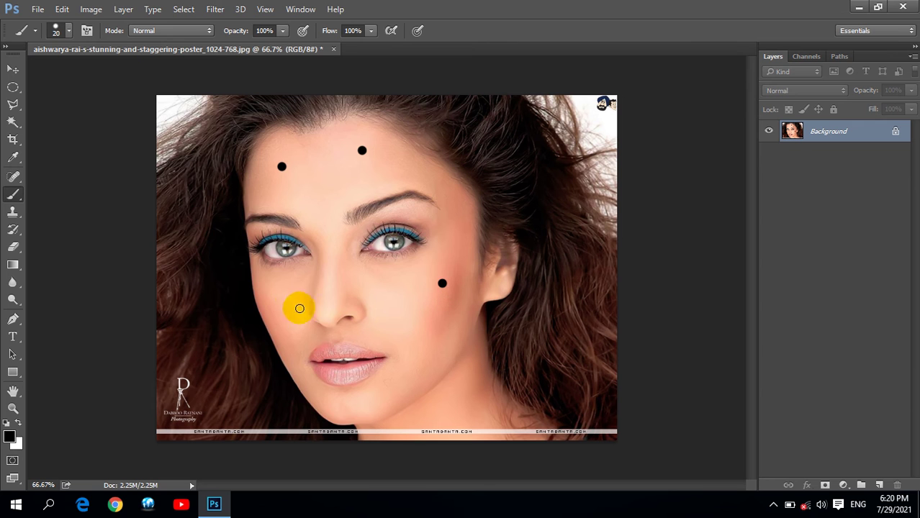
click(396, 317)
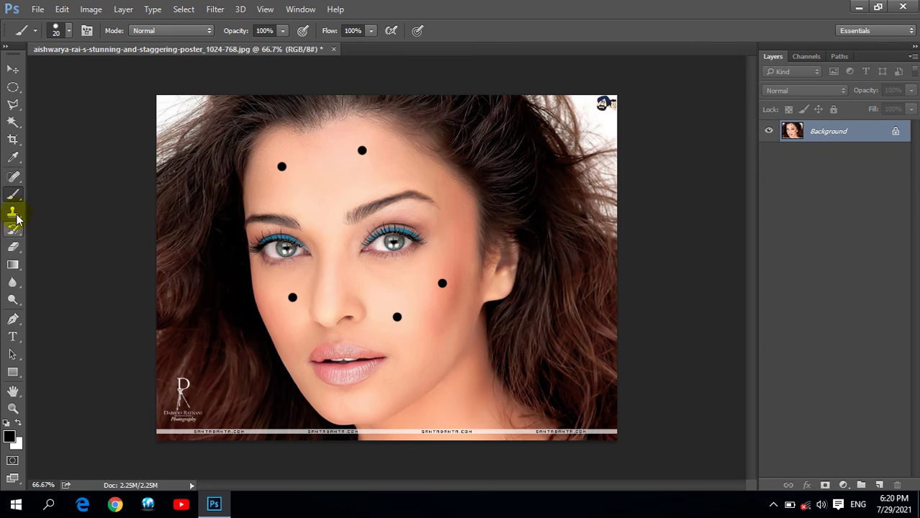
- Set the Healing Brush to 35 px, sample clean forehead skin, and heal the top forehead dot
click(17, 181)
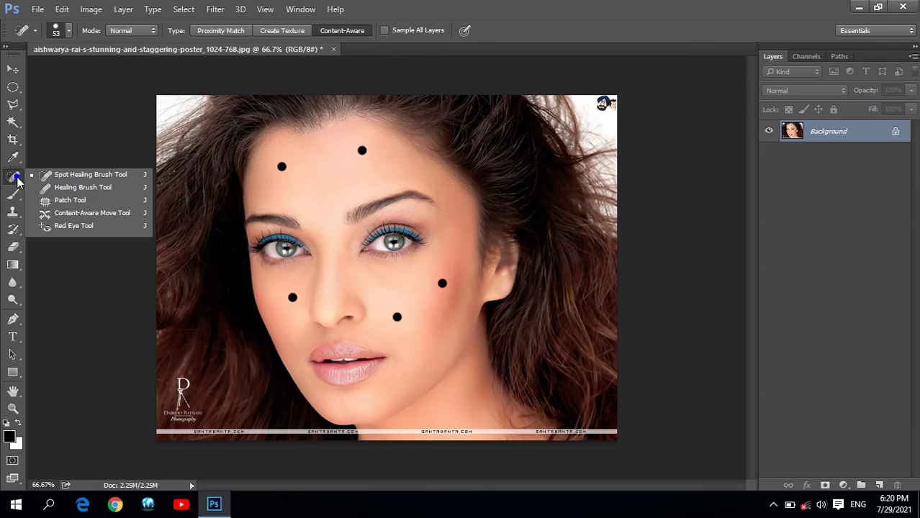
click(57, 188)
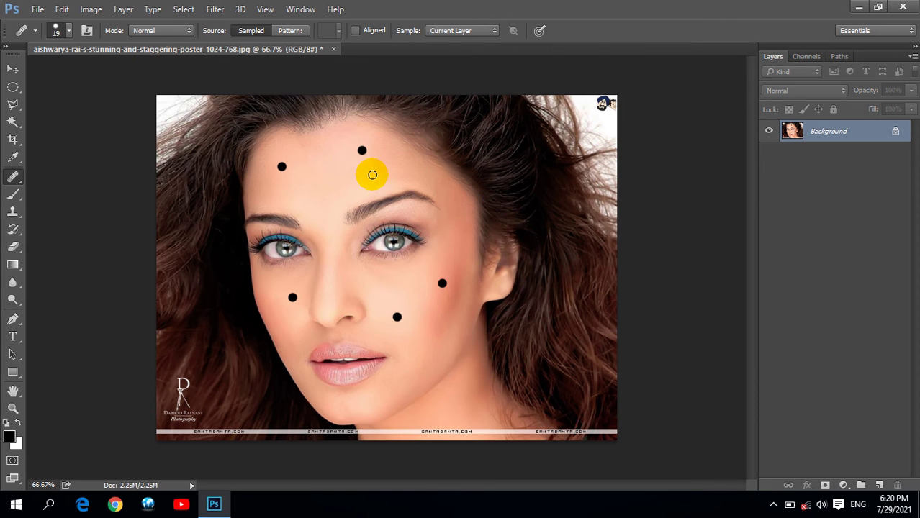
key(bracketright)
key(bracketright)
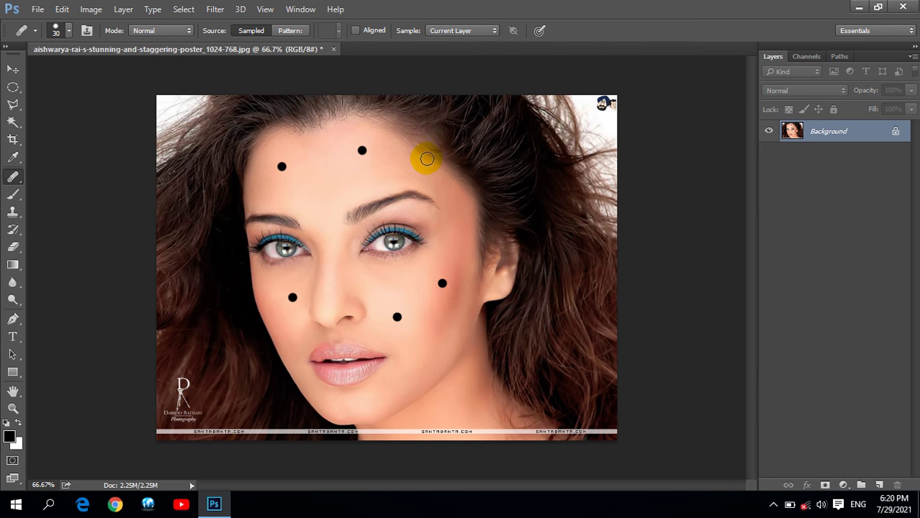
key(bracketright)
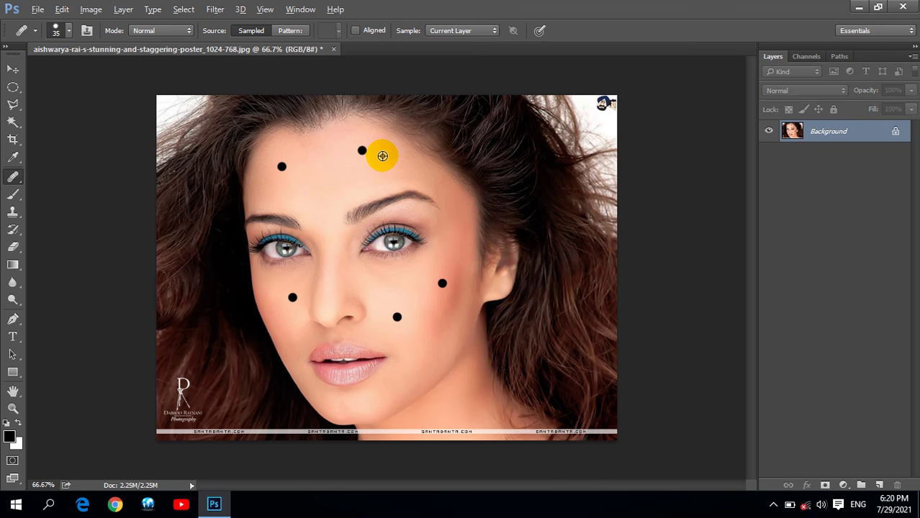
click(382, 156)
click(359, 149)
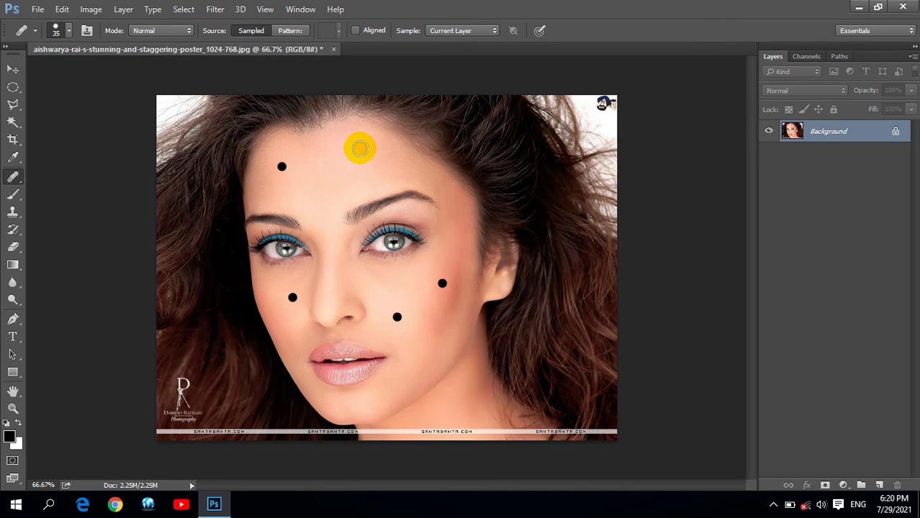
- Heal the upper-left forehead dot, then revert the portrait to its saved version with F12
click(360, 149)
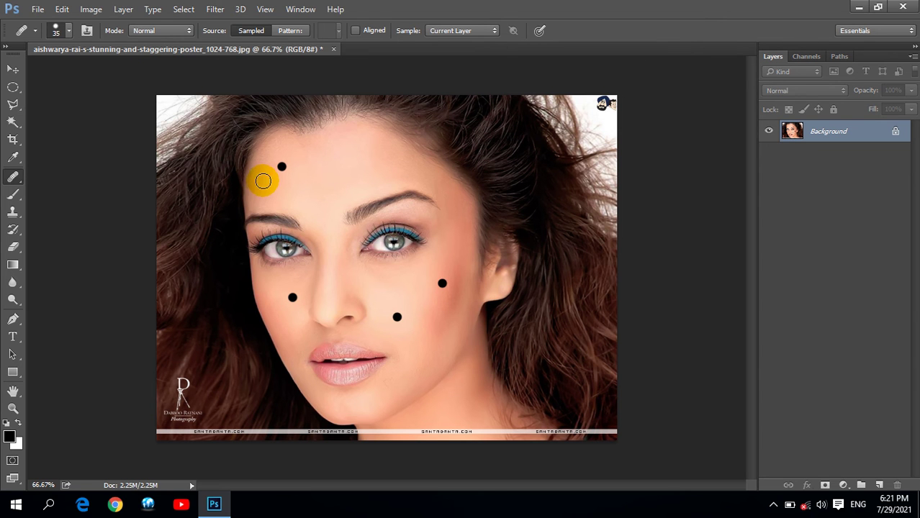
click(281, 168)
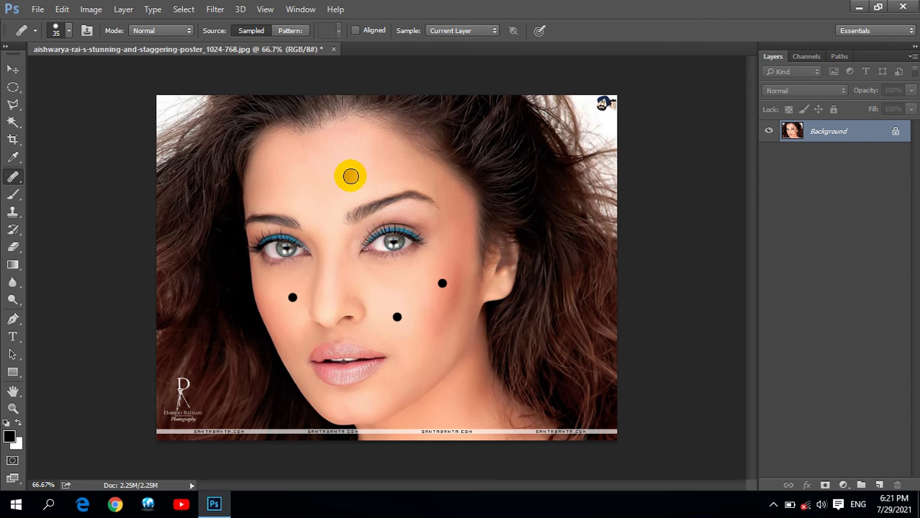
key(F12)
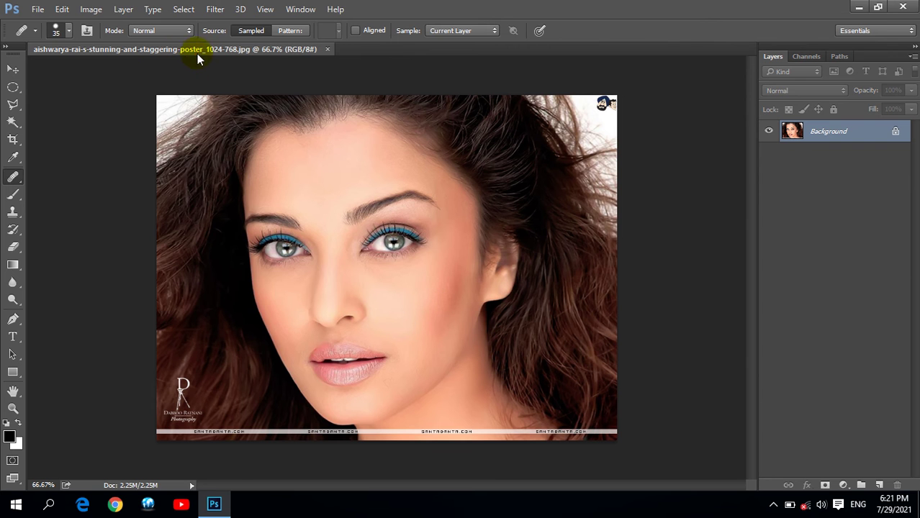
- Float the portrait window and open Gerdoo Wallpaper (12) from D:\Wallpapers
drag(200, 59, 201, 115)
double_click(594, 128)
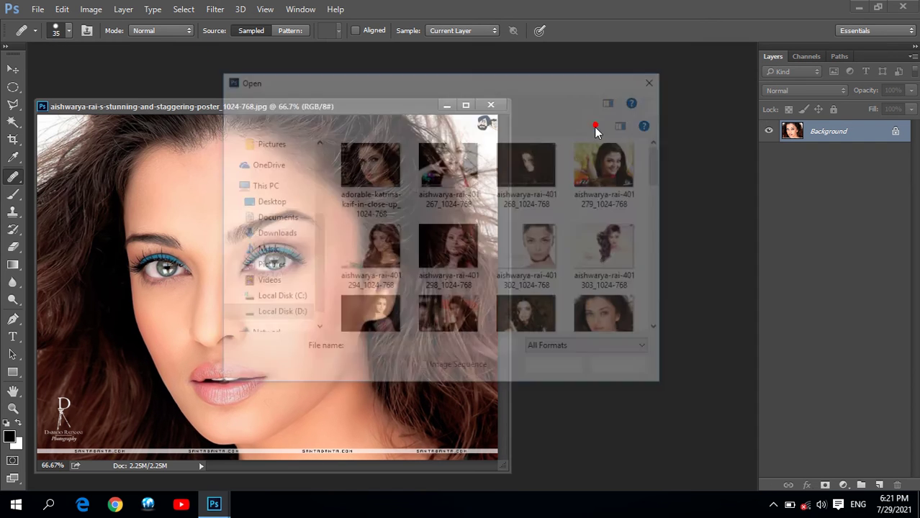
click(279, 100)
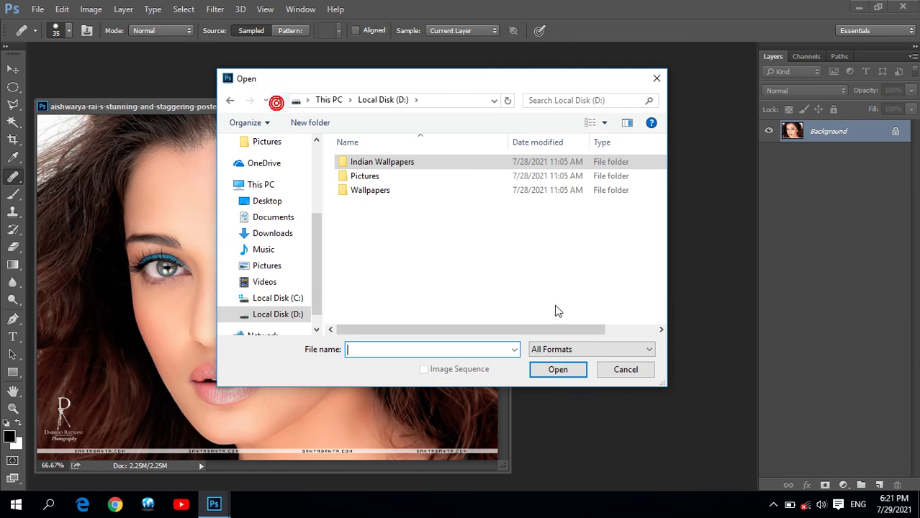
double_click(382, 193)
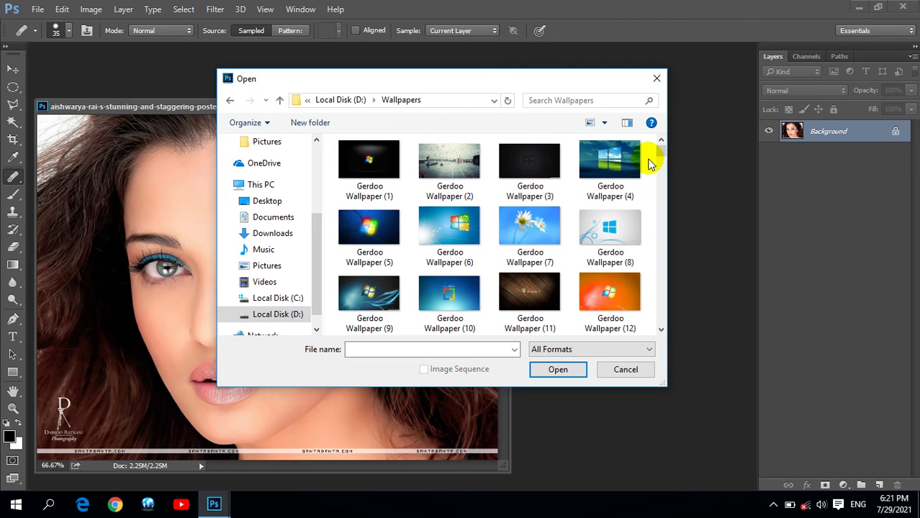
scroll(651, 158, down, 3)
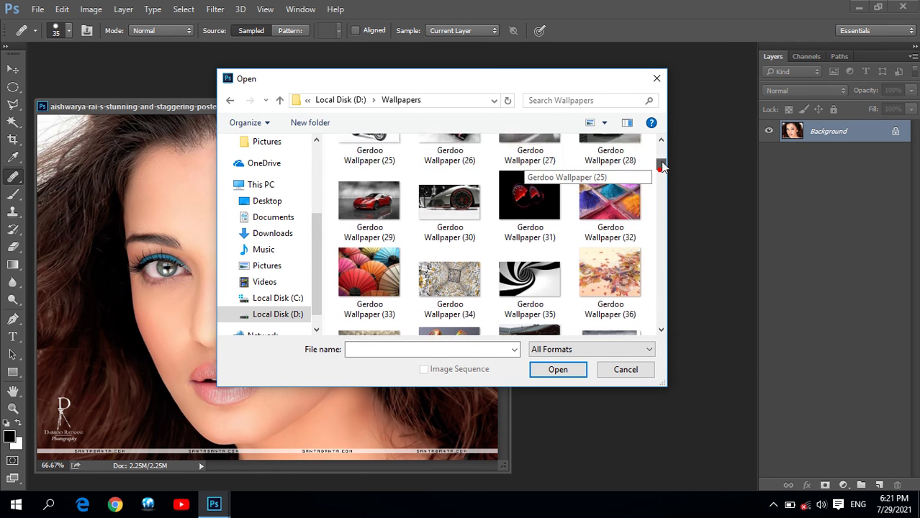
scroll(659, 173, up, 3)
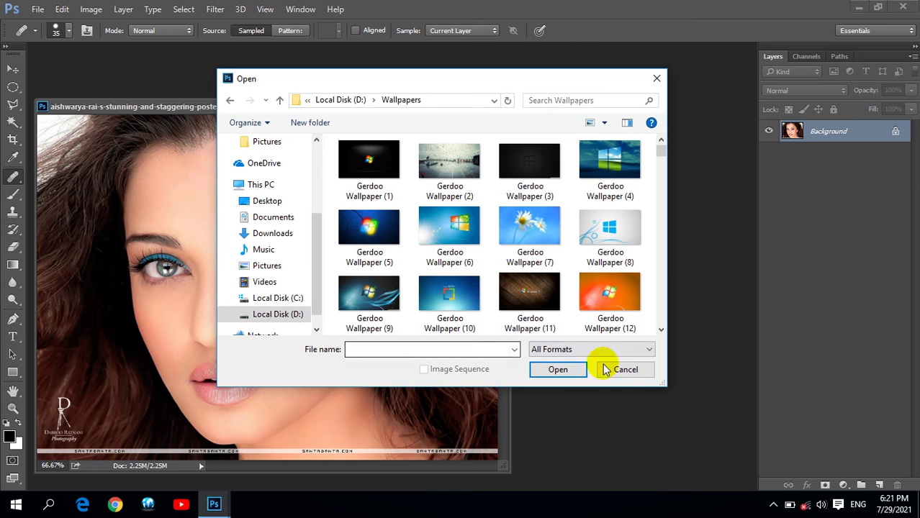
click(609, 295)
click(559, 369)
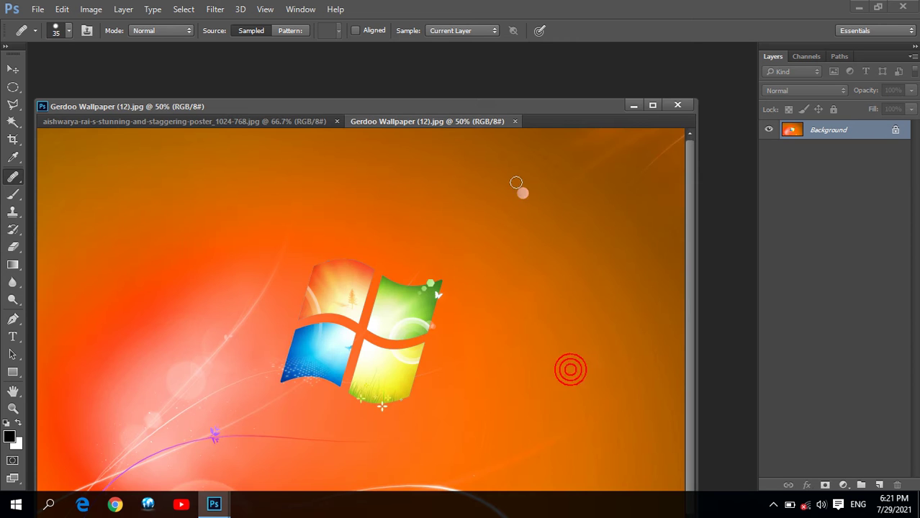
- Float the wallpaper, set the Healing Brush to 175 px, and sample the portrait's eyes
mouse_move(454, 123)
mouse_down()
mouse_move(501, 96)
mouse_move(386, 58)
mouse_up()
click(254, 106)
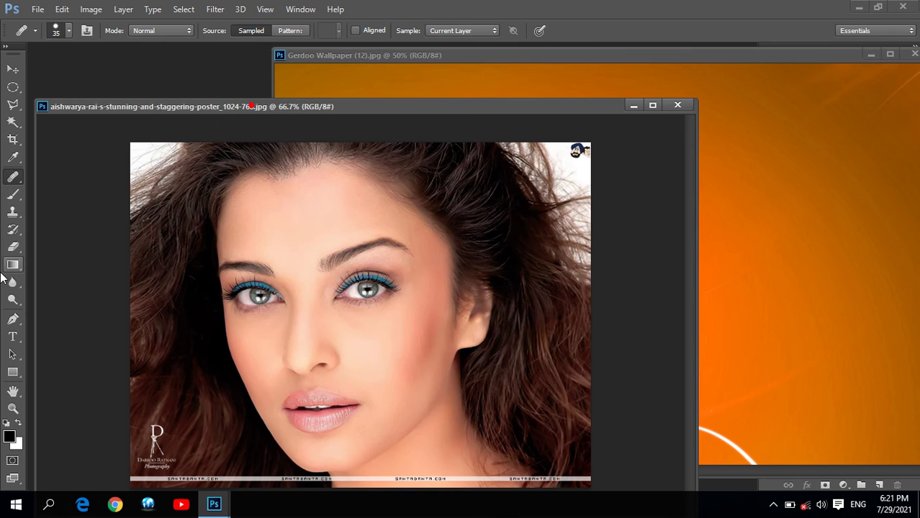
right_click(14, 176)
click(34, 190)
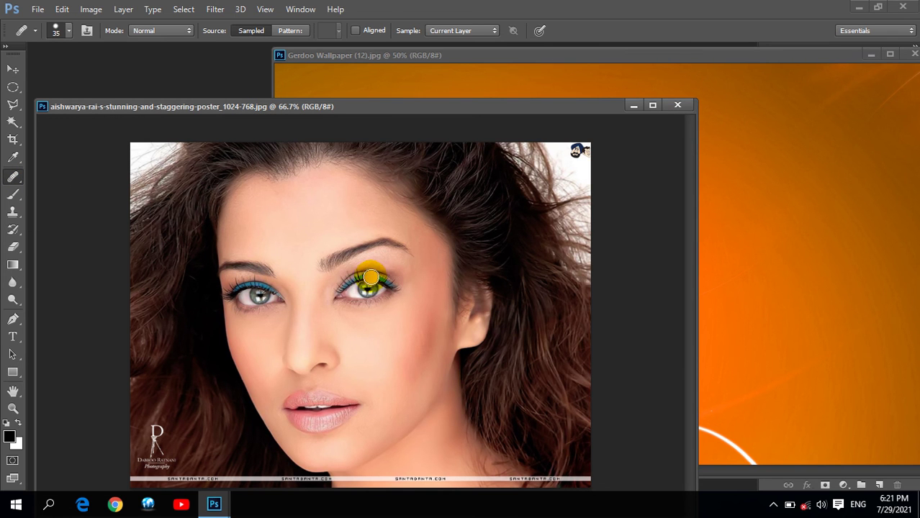
key(bracketright)
key(bracketright)
key(bracketright)
key(bracketright)
key(bracketright)
key(bracketright)
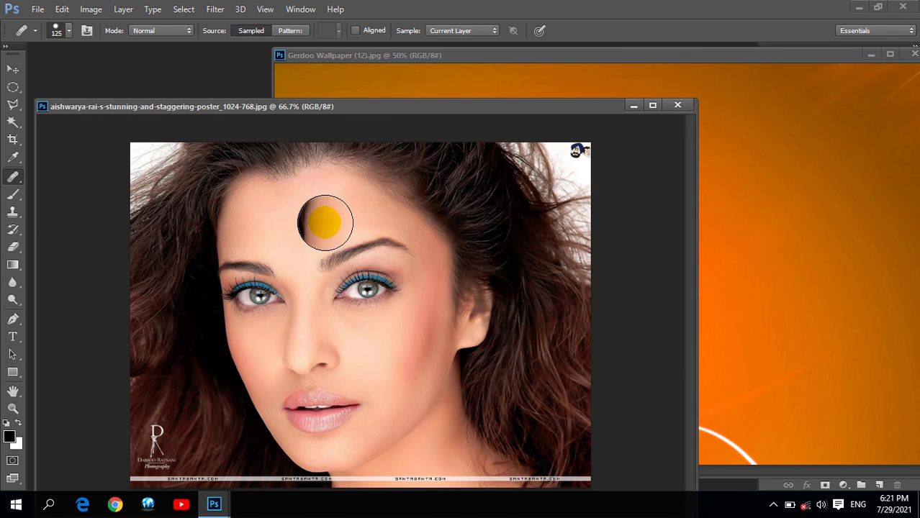
key(bracketright)
key(bracketright)
click(355, 291)
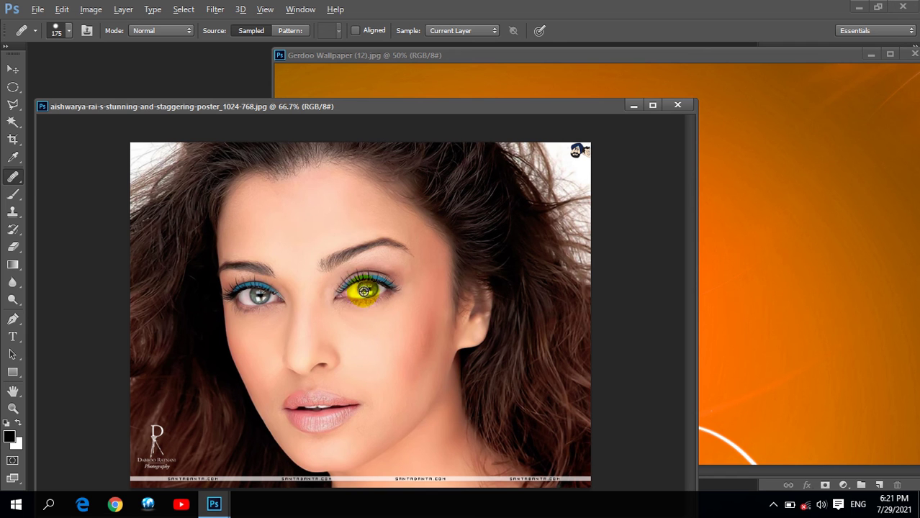
- Heal the portrait's eyes onto the orange wallpaper above the logo, then close it
click(763, 55)
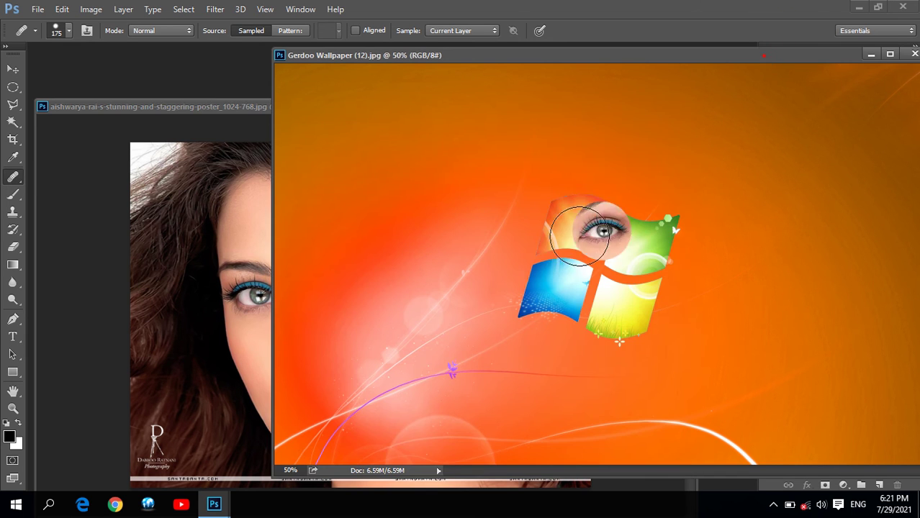
drag(644, 133, 561, 144)
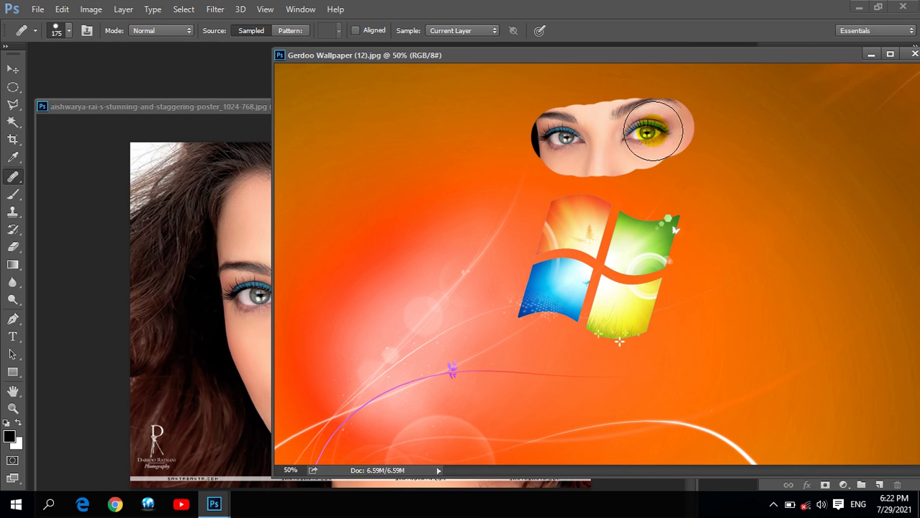
click(594, 136)
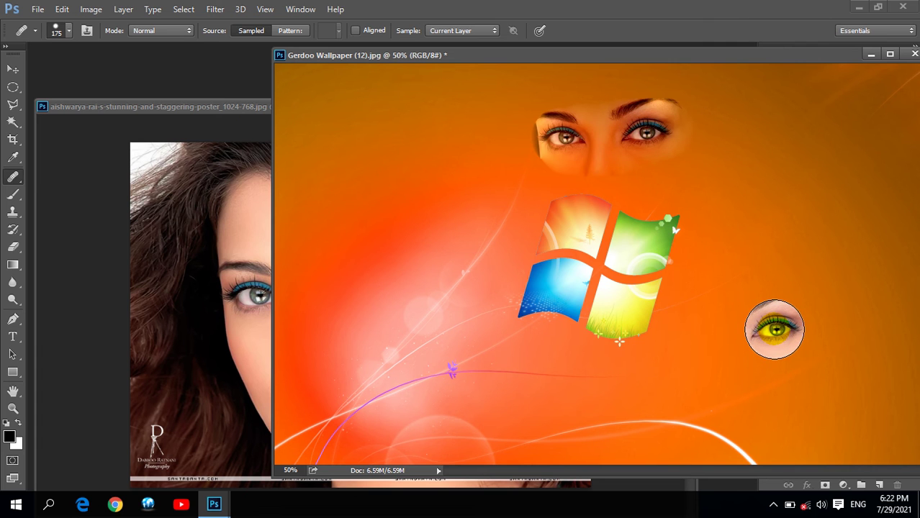
click(914, 54)
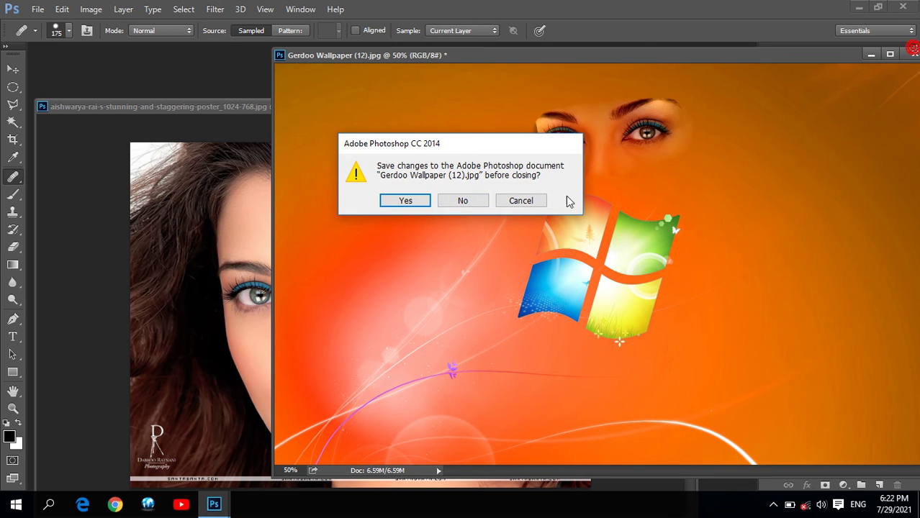
- Discard the orange wallpaper's changes and open Gerdoo Wallpaper (6)
click(462, 200)
key(ctrl+o)
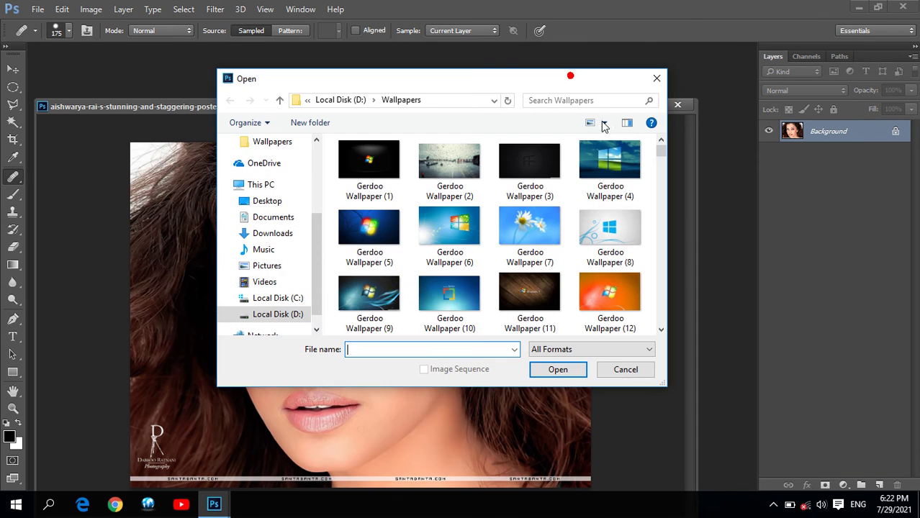
click(450, 234)
click(572, 370)
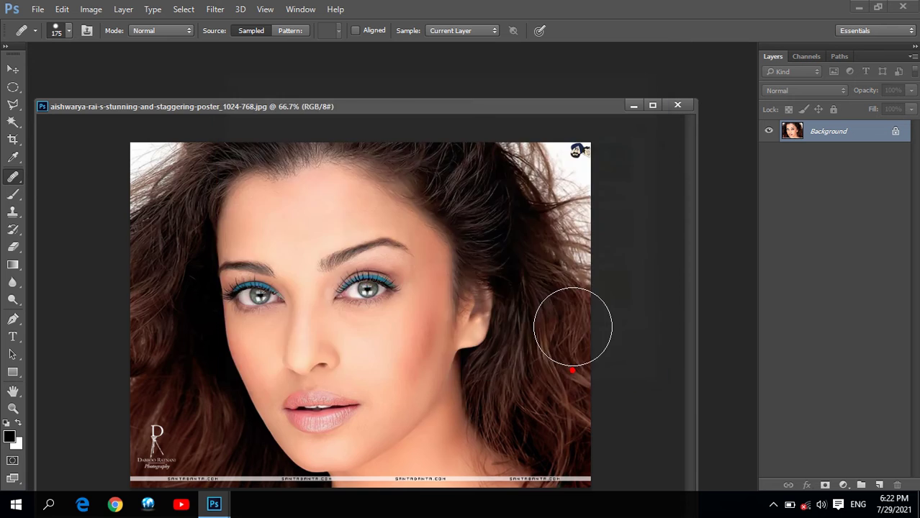
- Heal the portrait's eyes onto Gerdoo Wallpaper (6), then close it without saving
drag(364, 191, 347, 198)
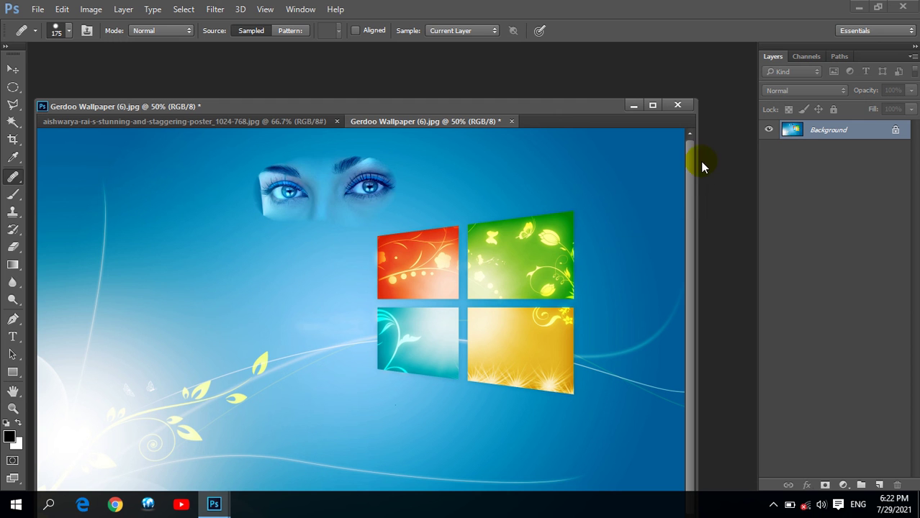
click(511, 121)
click(456, 194)
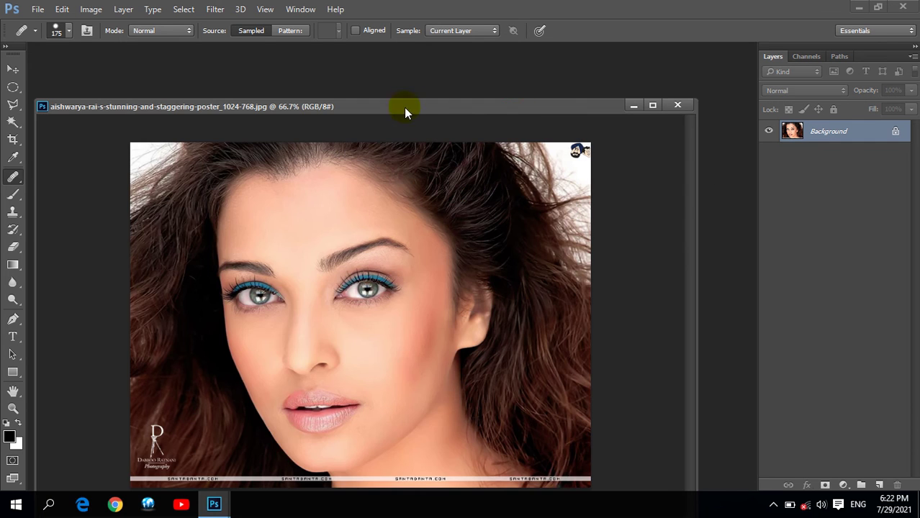
- Fit the portrait to its window with Fit Screen and move the window right
drag(404, 111, 429, 85)
click(12, 67)
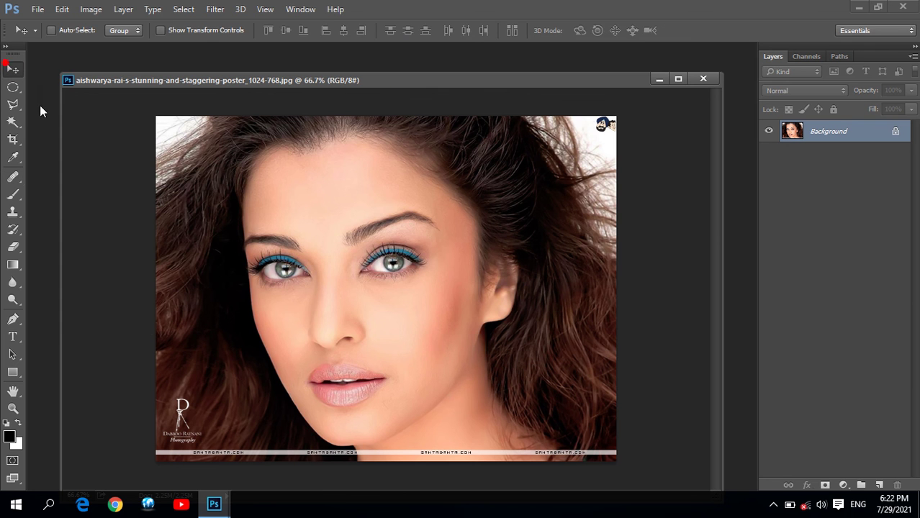
click(13, 408)
click(387, 30)
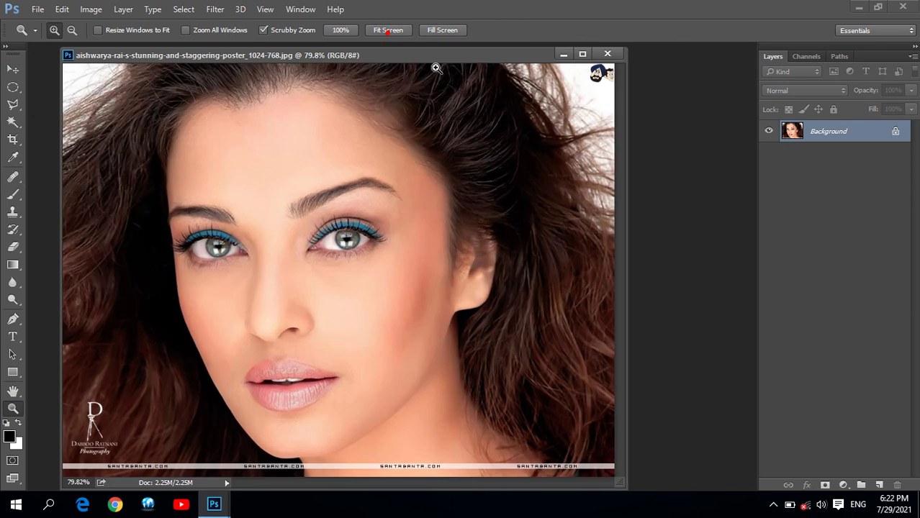
mouse_move(476, 59)
mouse_down()
mouse_move(543, 58)
mouse_move(513, 62)
mouse_up()
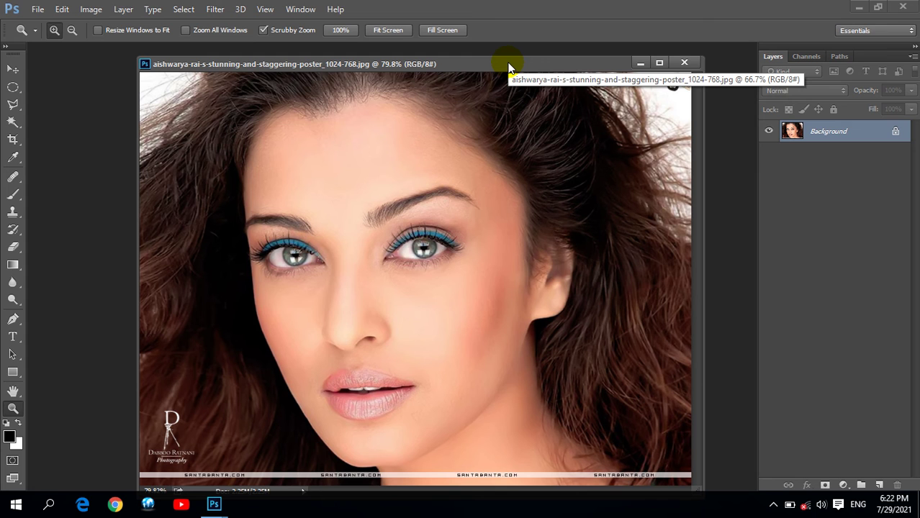
click(503, 331)
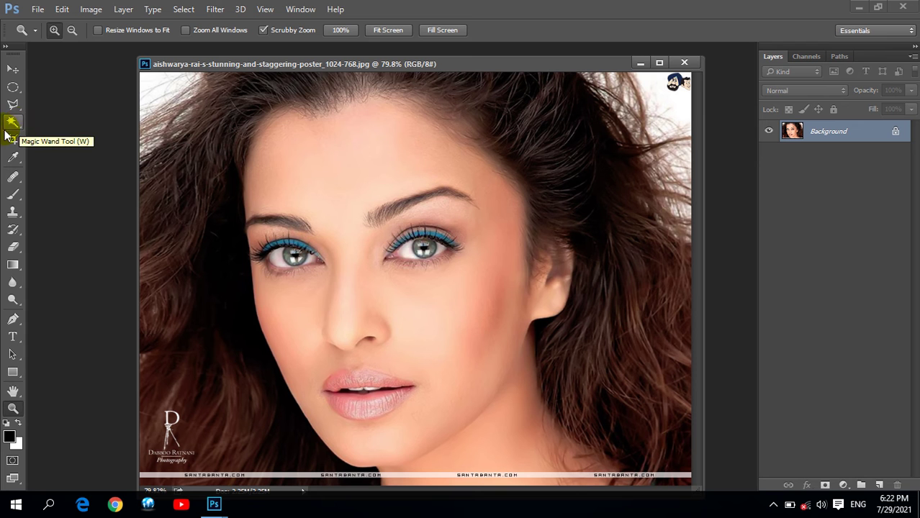
- Paint two small black brush dots on the portrait's forehead
click(14, 177)
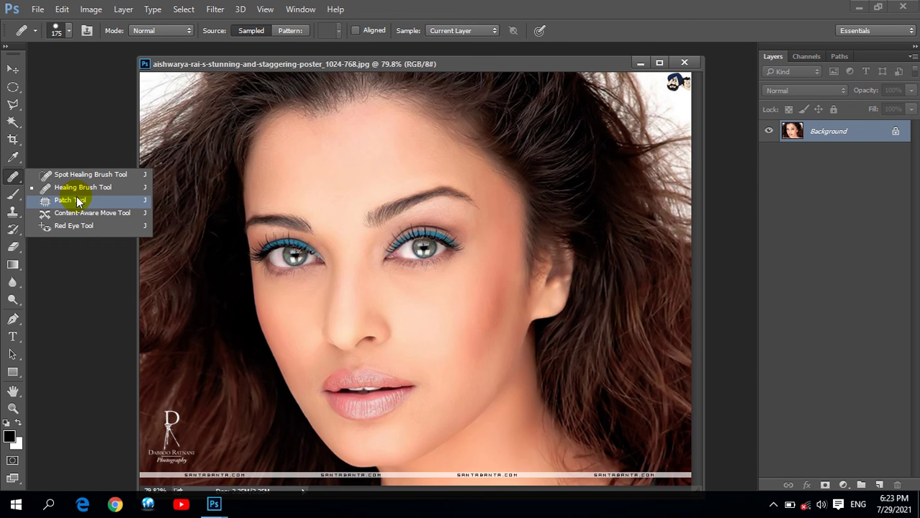
click(534, 65)
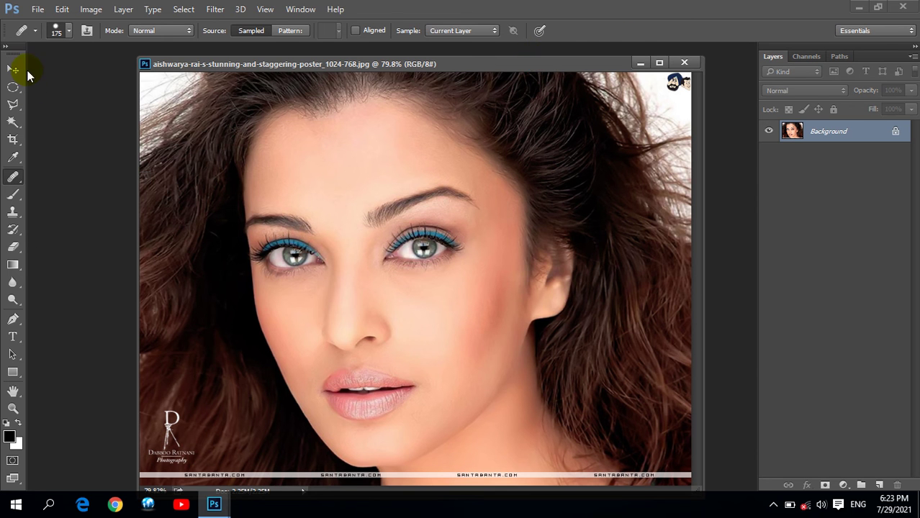
click(13, 68)
click(13, 194)
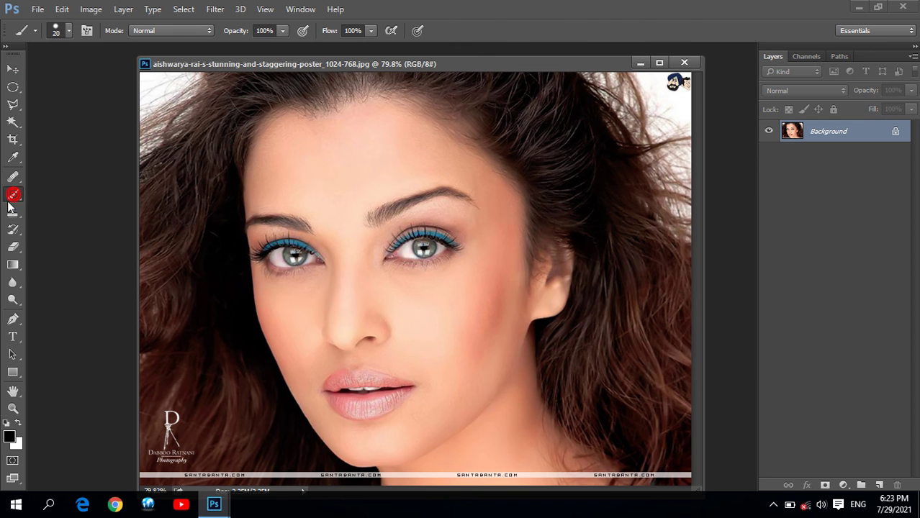
click(378, 139)
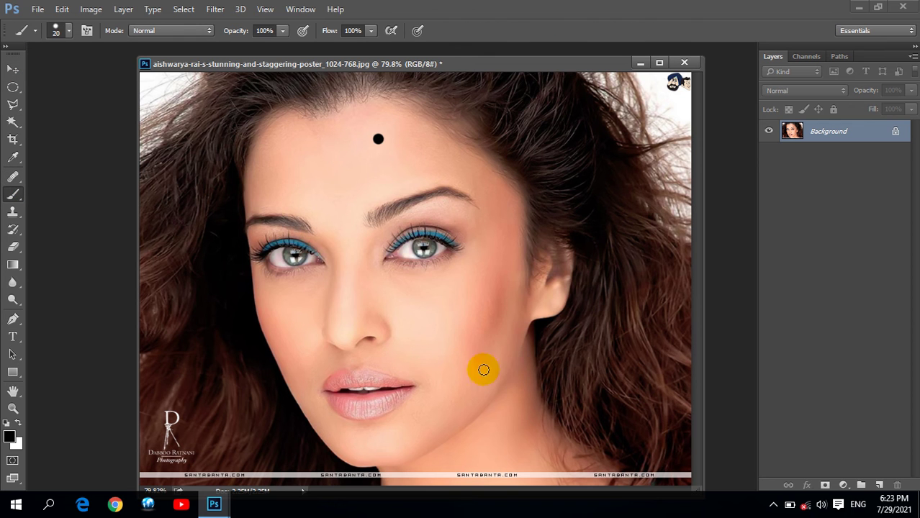
click(272, 158)
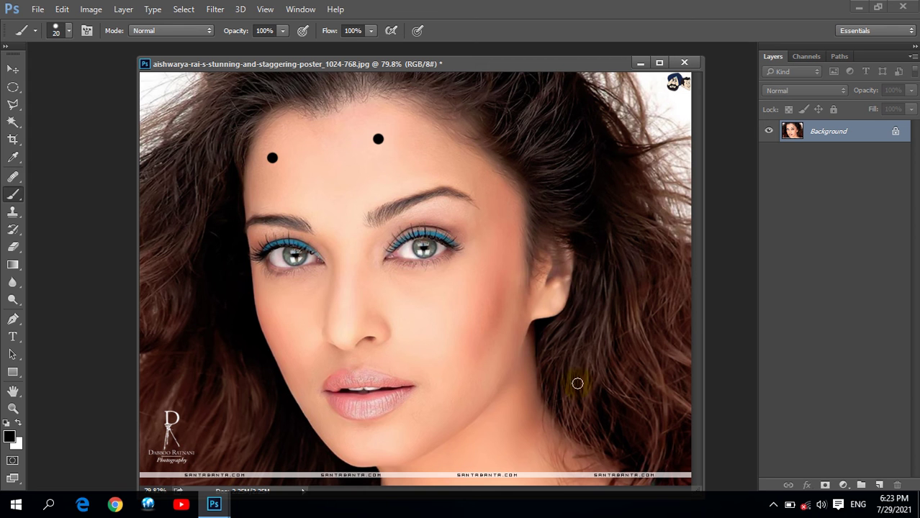
right_click(13, 193)
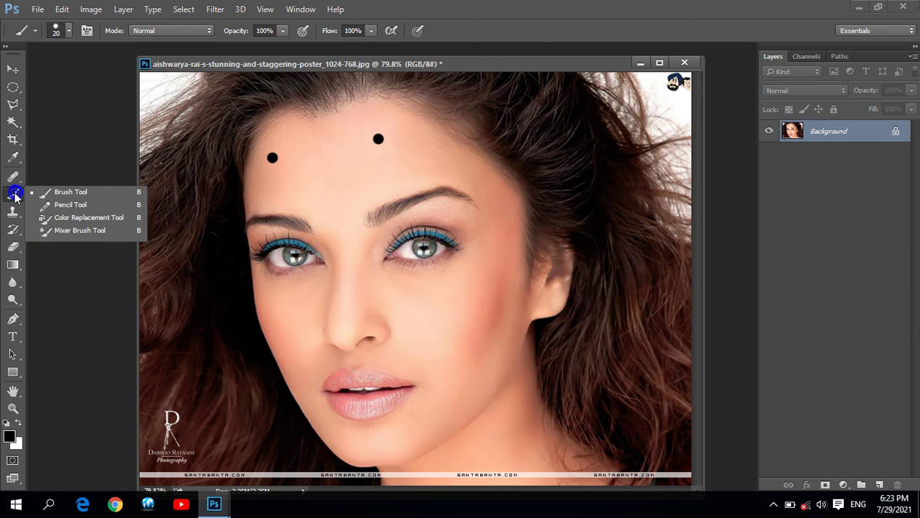
right_click(13, 176)
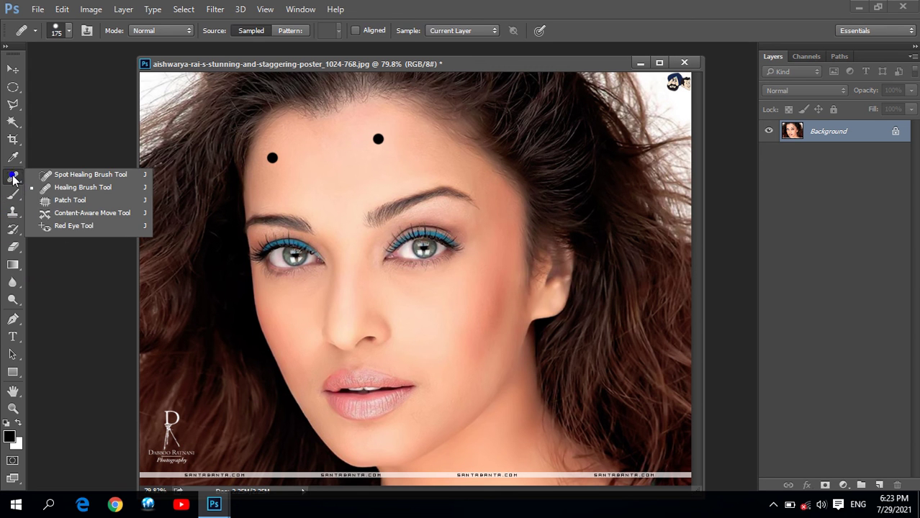
- Patch away the right forehead dot with an elliptical selection dragged onto cheek skin
click(68, 201)
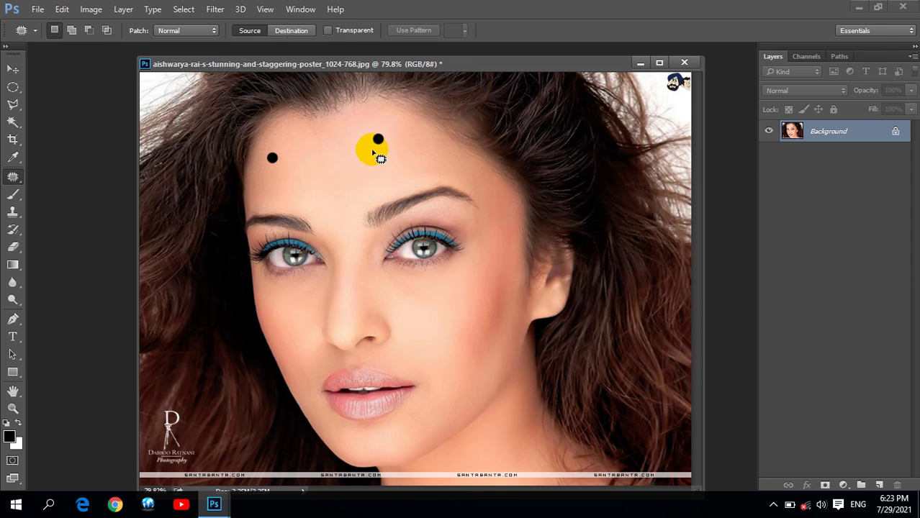
drag(372, 149, 372, 152)
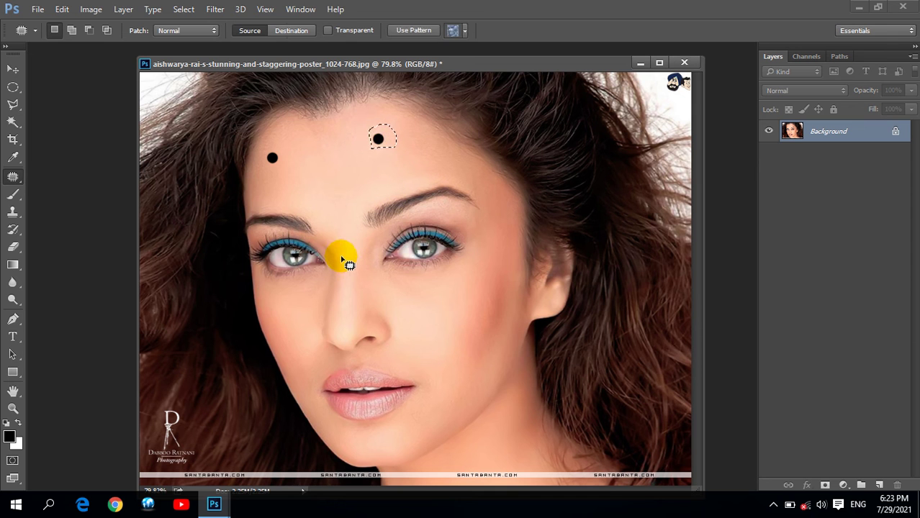
click(341, 261)
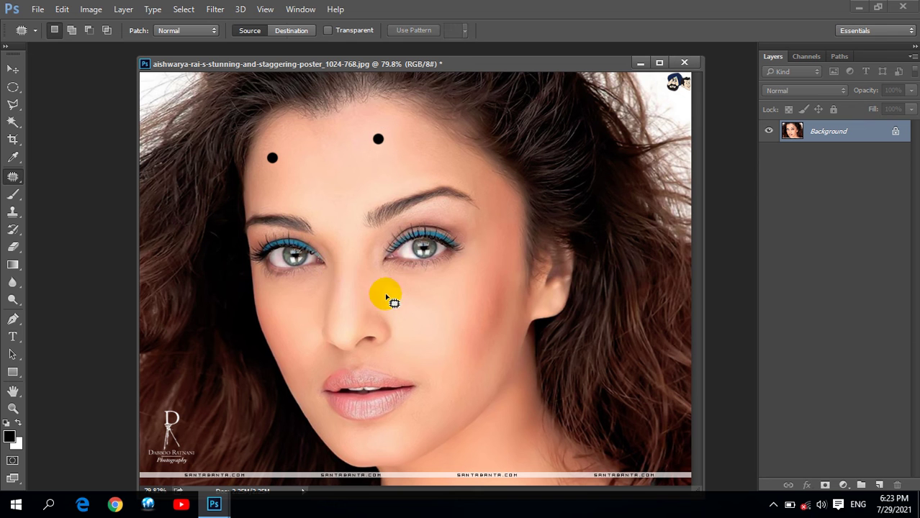
click(13, 87)
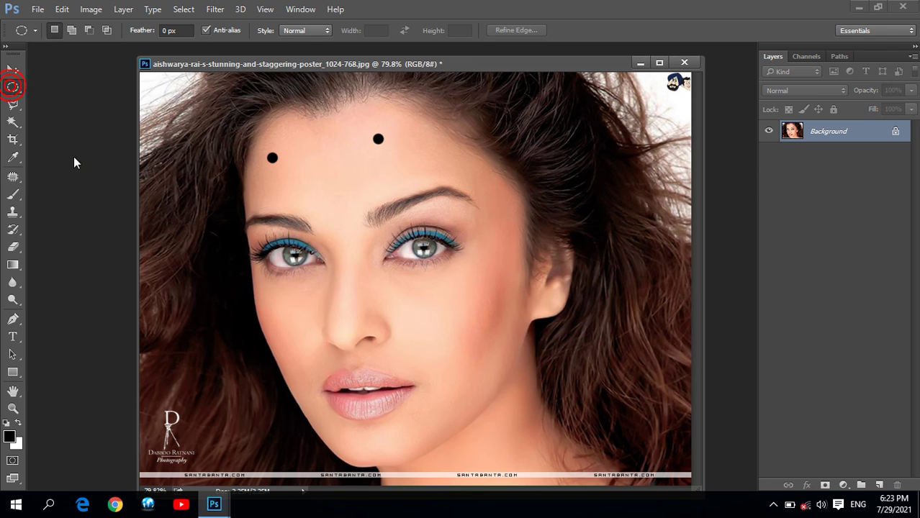
drag(367, 123, 388, 149)
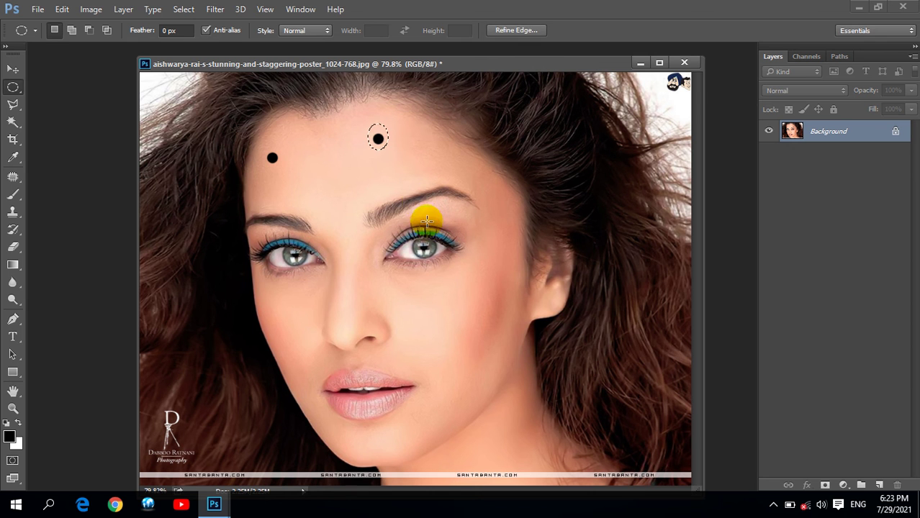
click(12, 182)
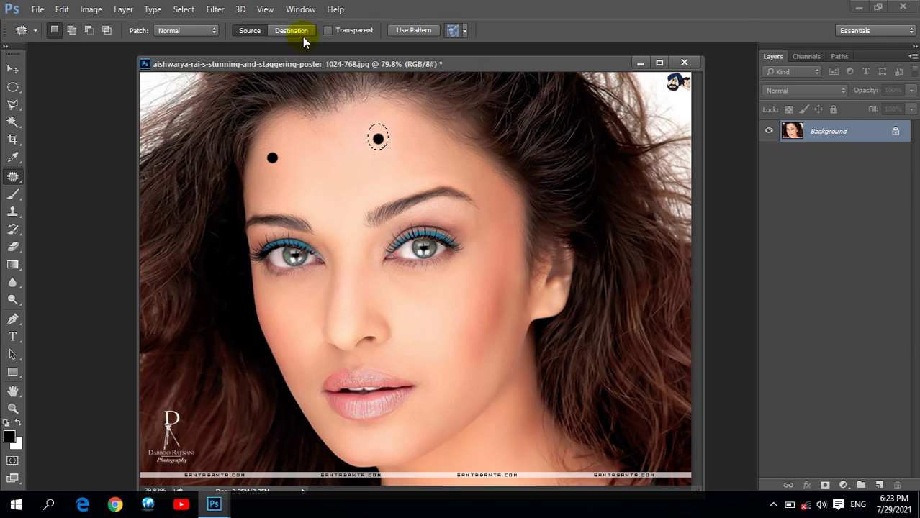
click(257, 31)
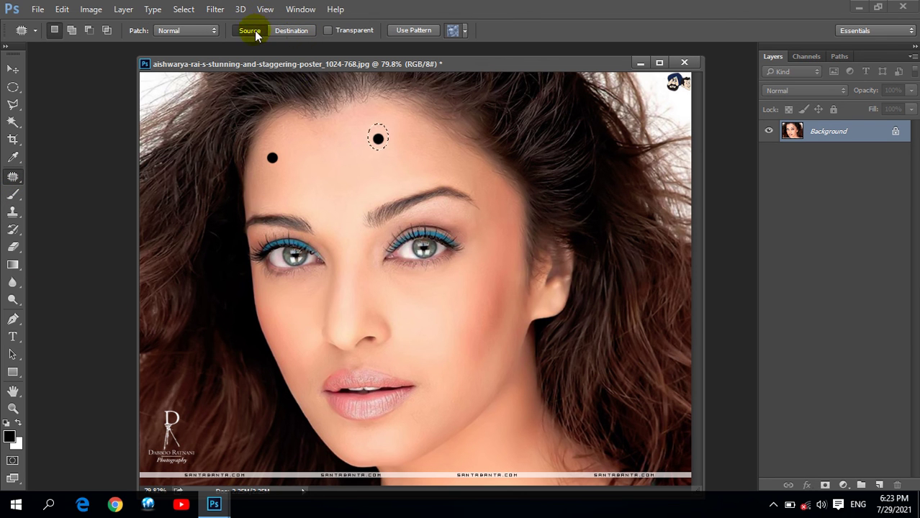
mouse_move(388, 147)
mouse_down()
mouse_move(409, 158)
mouse_move(408, 149)
mouse_up()
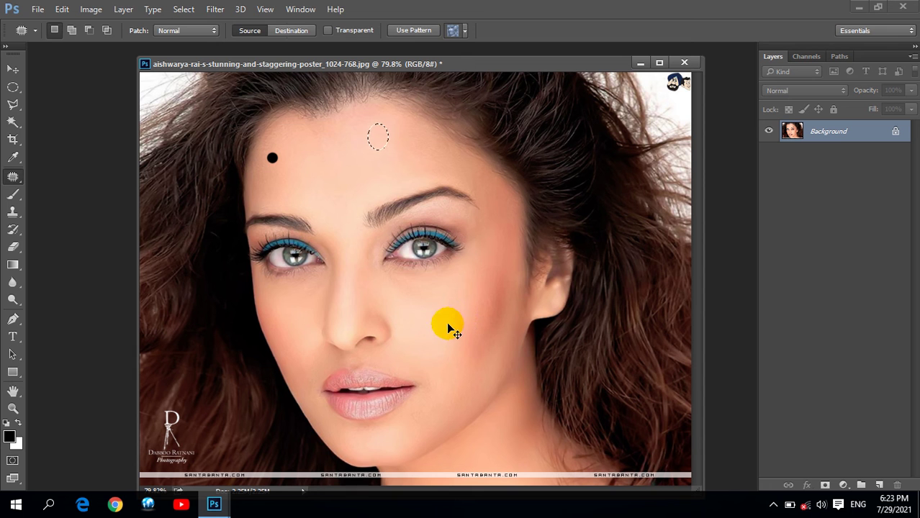
key(ctrl+d)
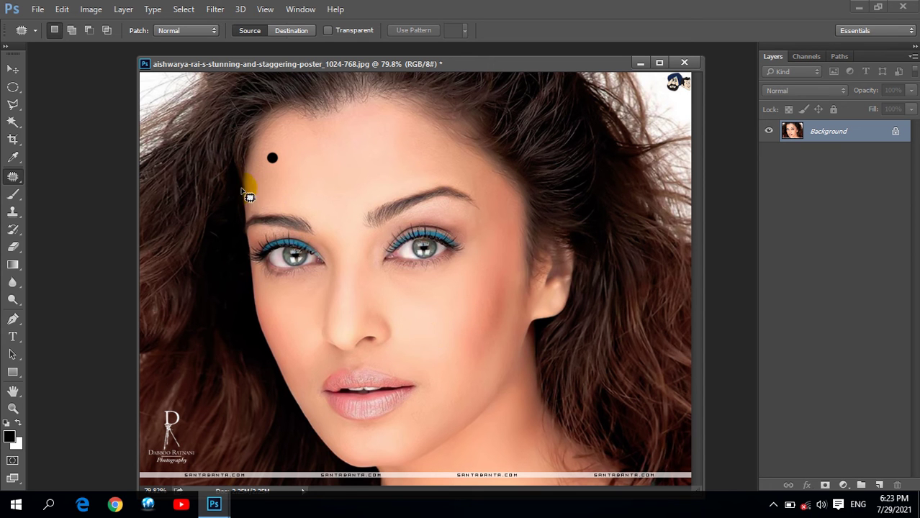
- Patch the left forehead dot with nearby clean skin
drag(265, 165, 281, 198)
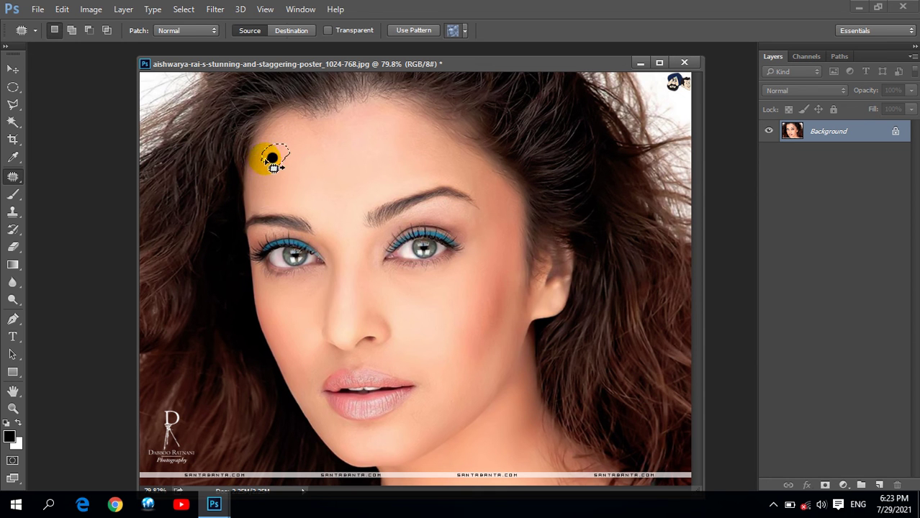
mouse_move(273, 157)
mouse_down()
mouse_move(343, 164)
mouse_move(263, 184)
mouse_up()
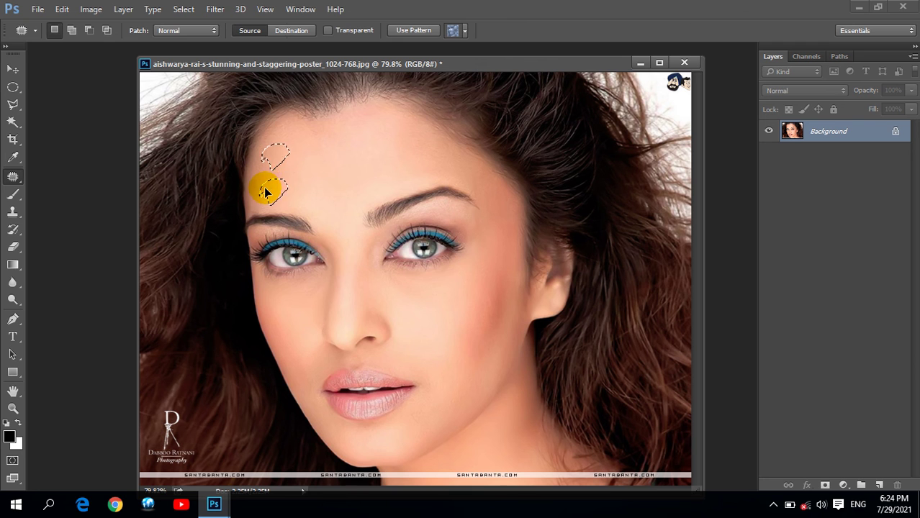
click(362, 227)
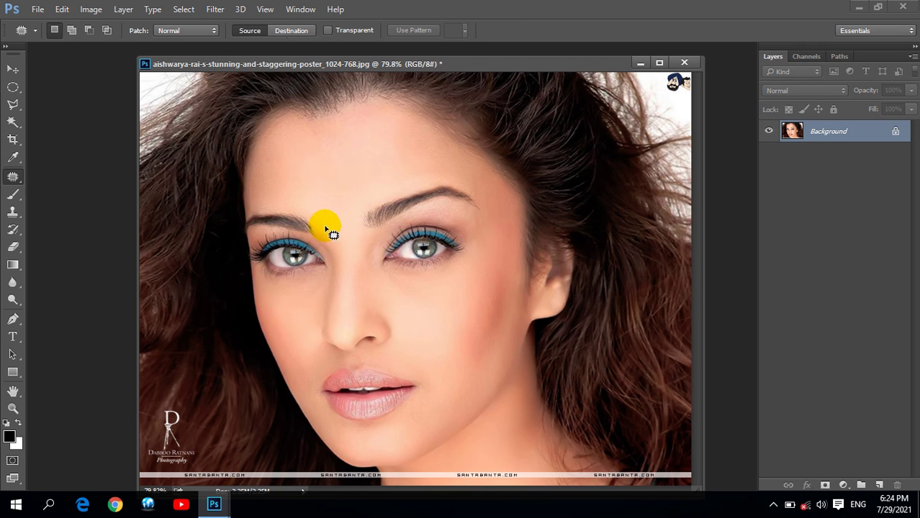
- Discard the portrait unsaved and open Gerdoo Wallpaper (53).jpg from D:\Wallpapers
click(684, 63)
click(450, 201)
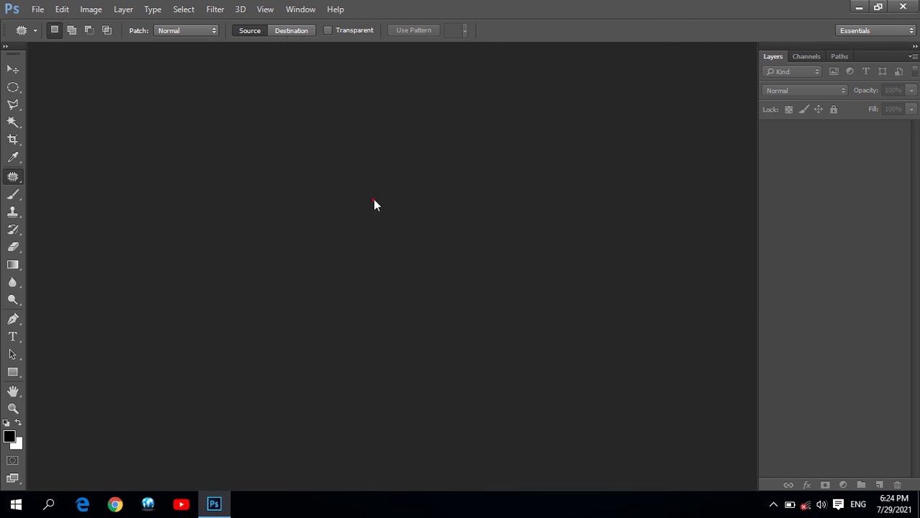
double_click(373, 199)
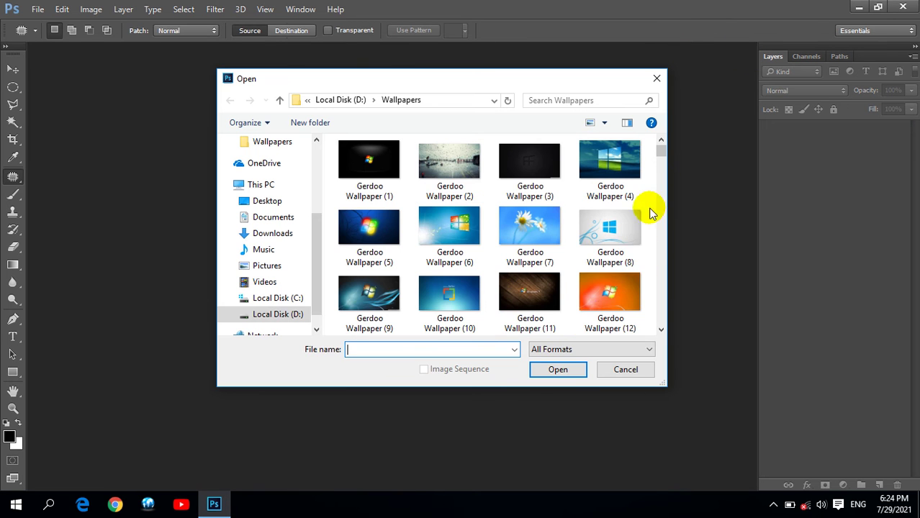
click(610, 310)
click(449, 310)
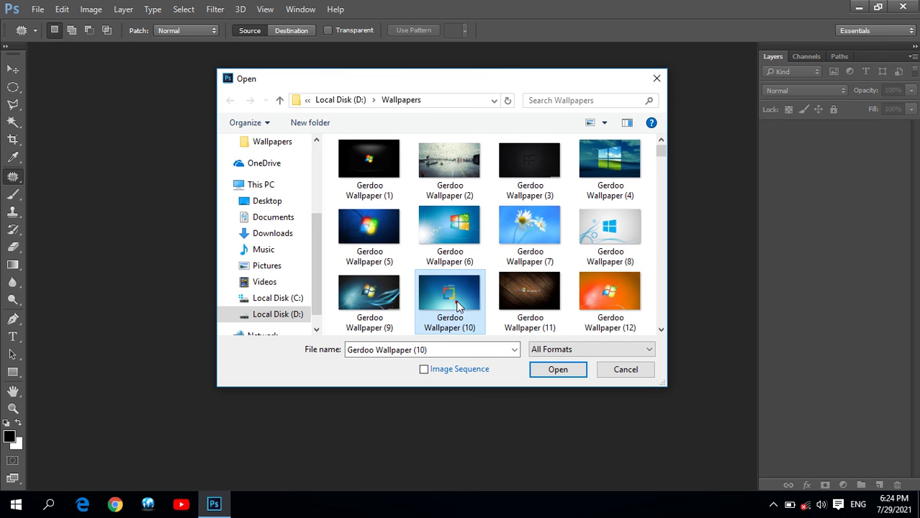
scroll(490, 304, down, 4)
click(618, 219)
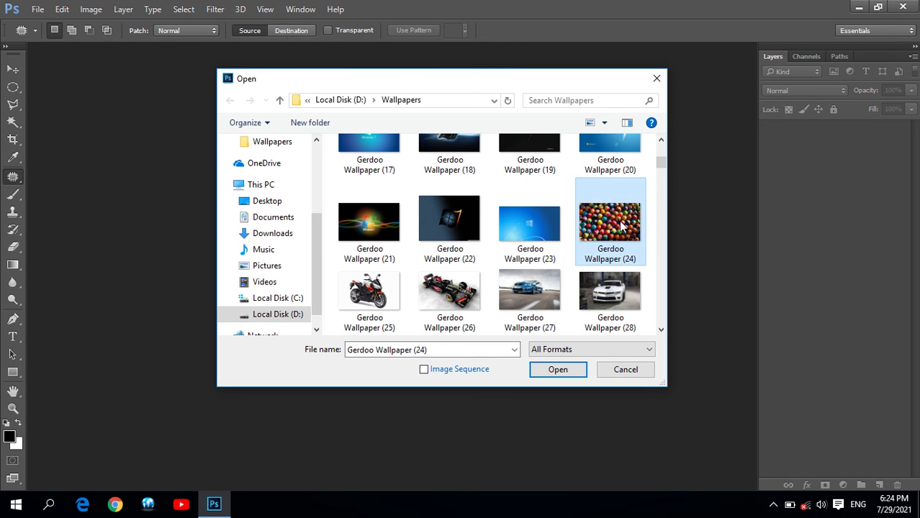
scroll(607, 272, down, 1)
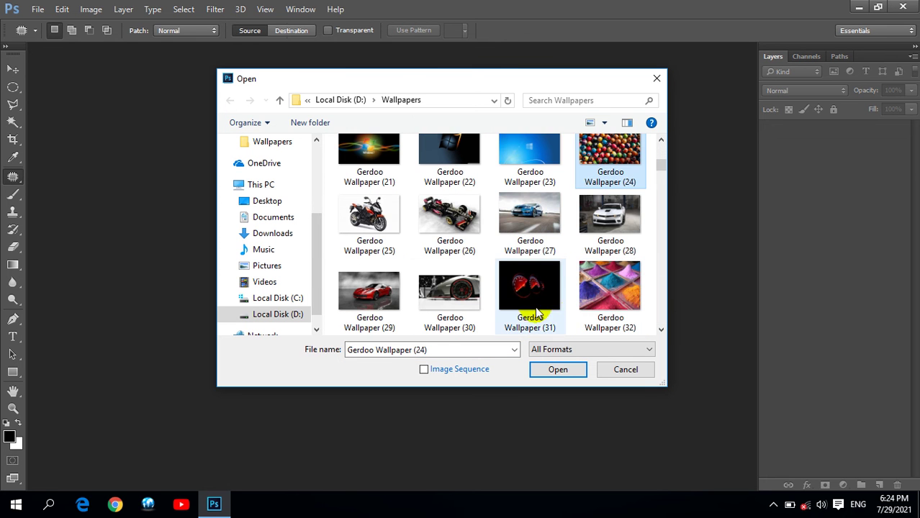
scroll(536, 311, down, 3)
scroll(543, 308, down, 1)
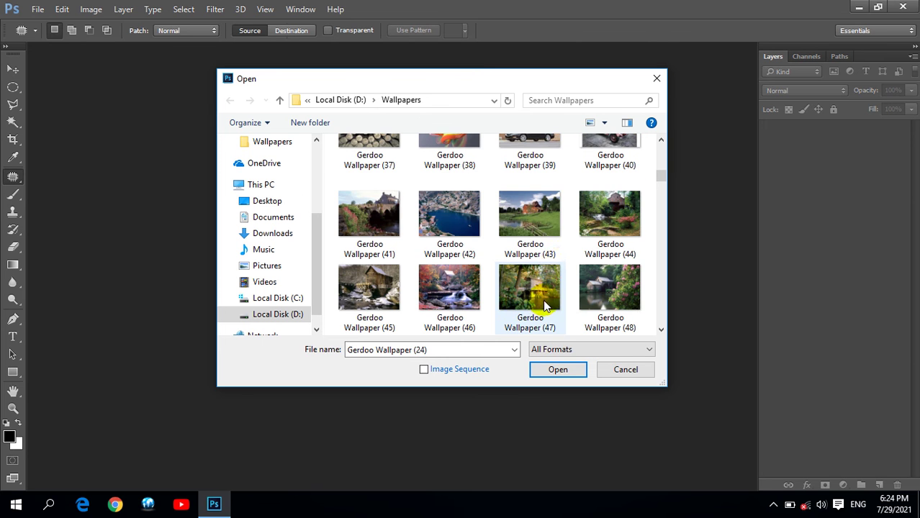
scroll(540, 306, down, 2)
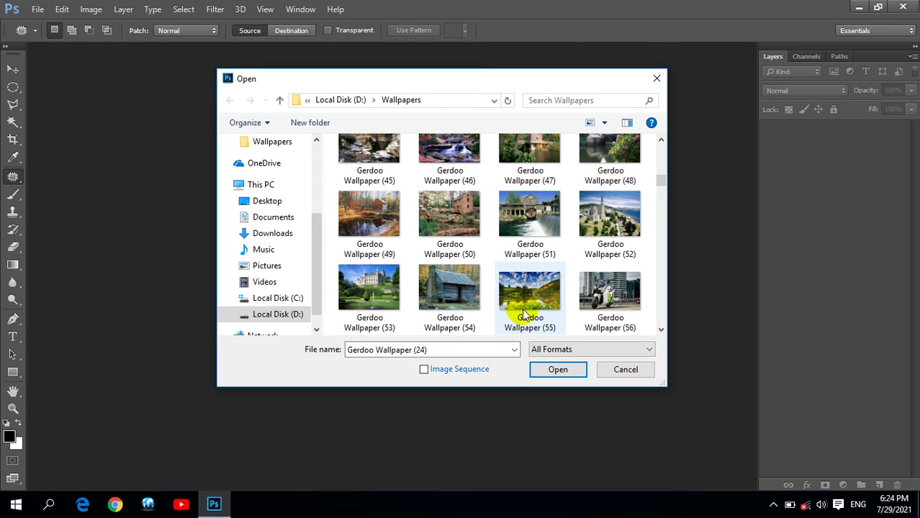
click(367, 289)
click(546, 369)
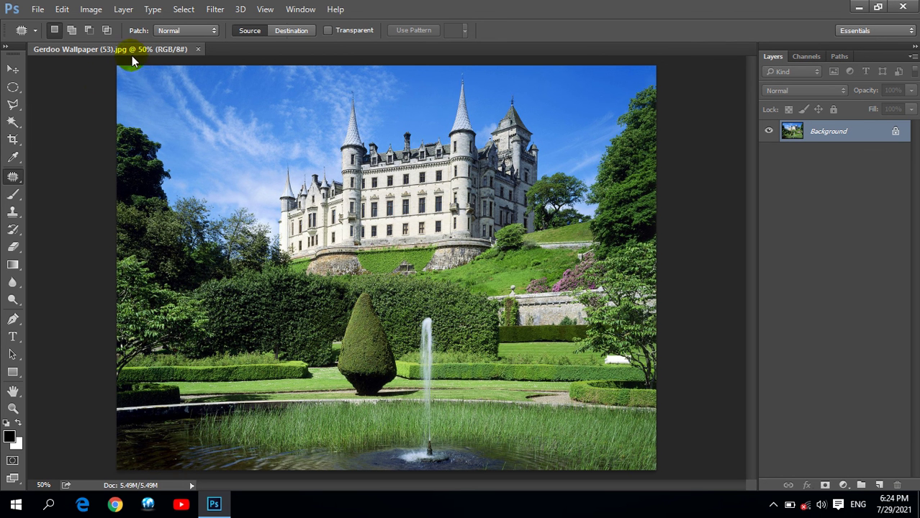
- Float the castle photo window and trace a Polygonal Lasso outline around the cone topiary
drag(146, 48, 165, 80)
drag(360, 91, 397, 70)
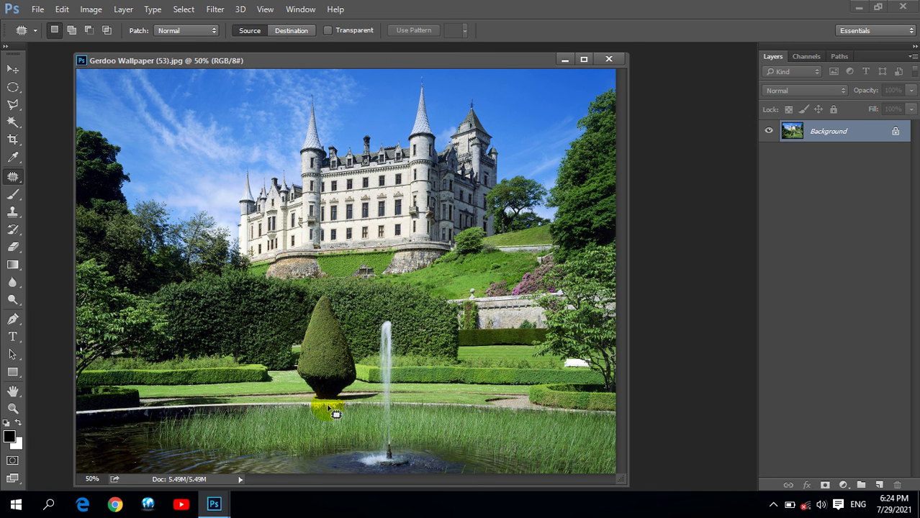
click(13, 105)
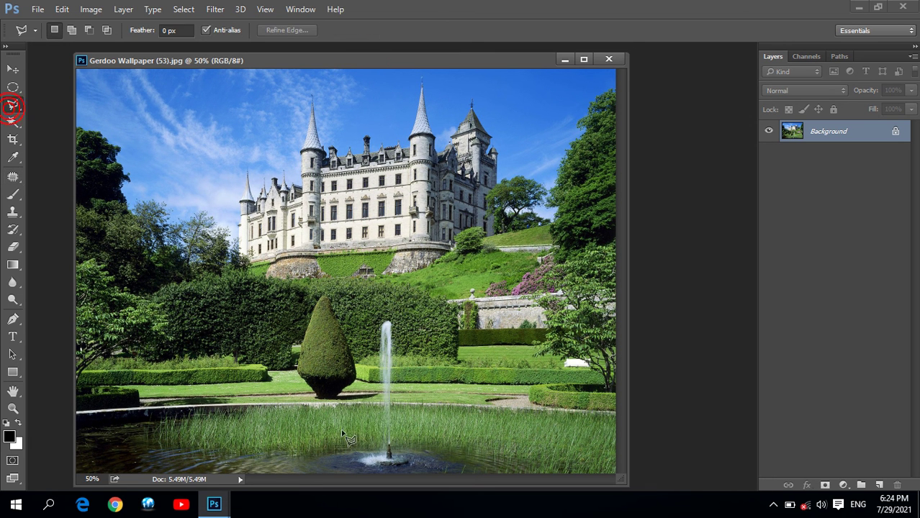
click(310, 388)
drag(311, 341, 322, 306)
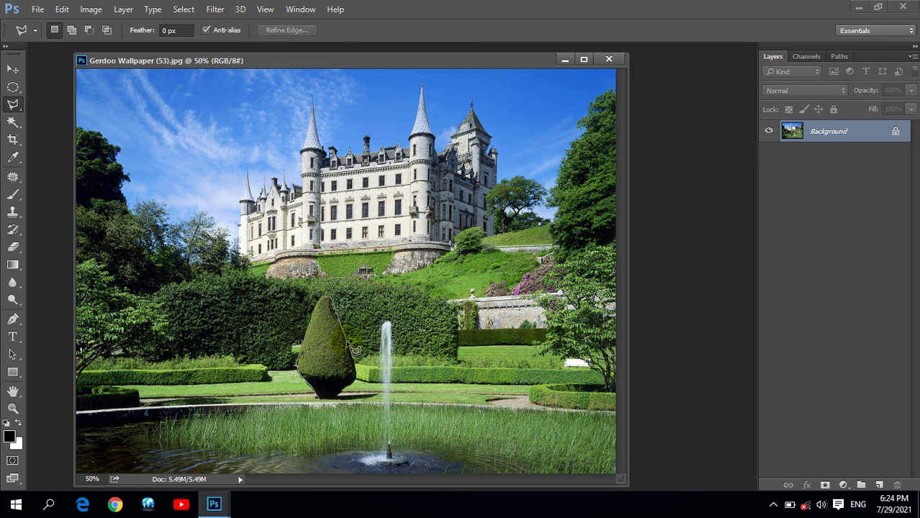
click(366, 382)
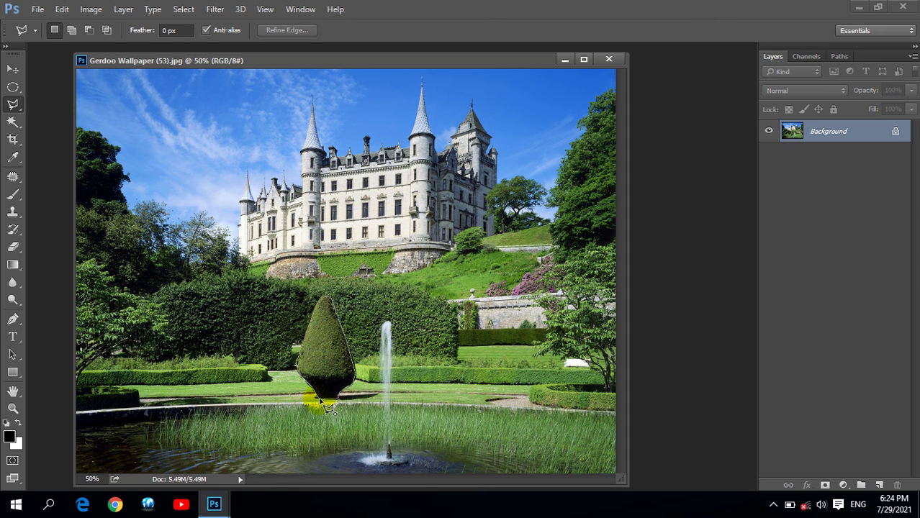
click(319, 398)
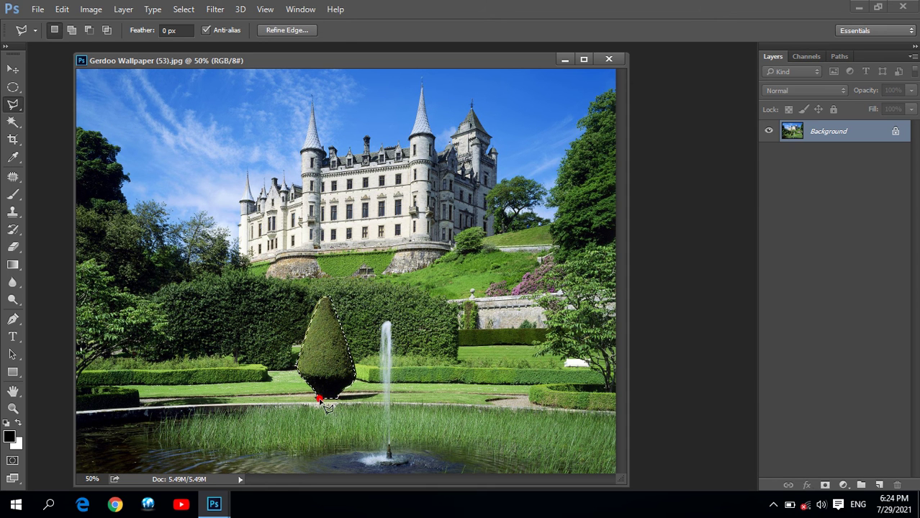
click(13, 178)
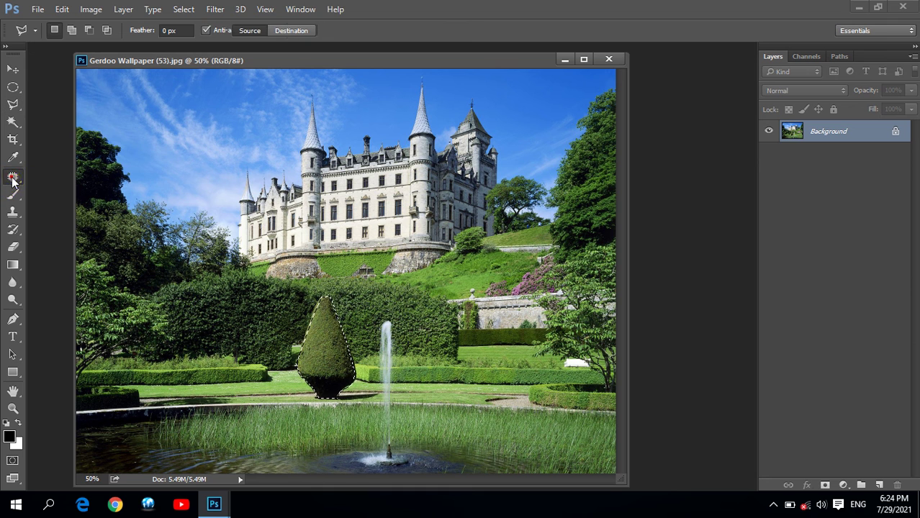
click(285, 32)
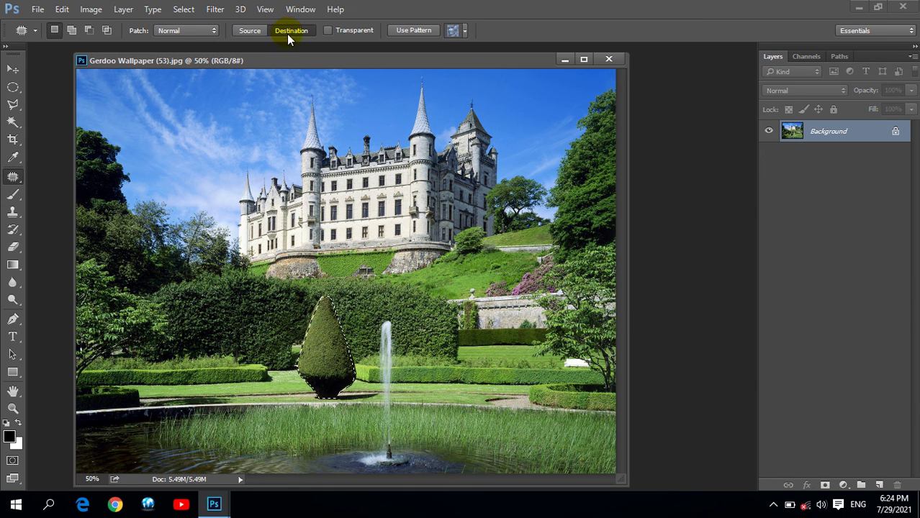
drag(317, 360, 228, 366)
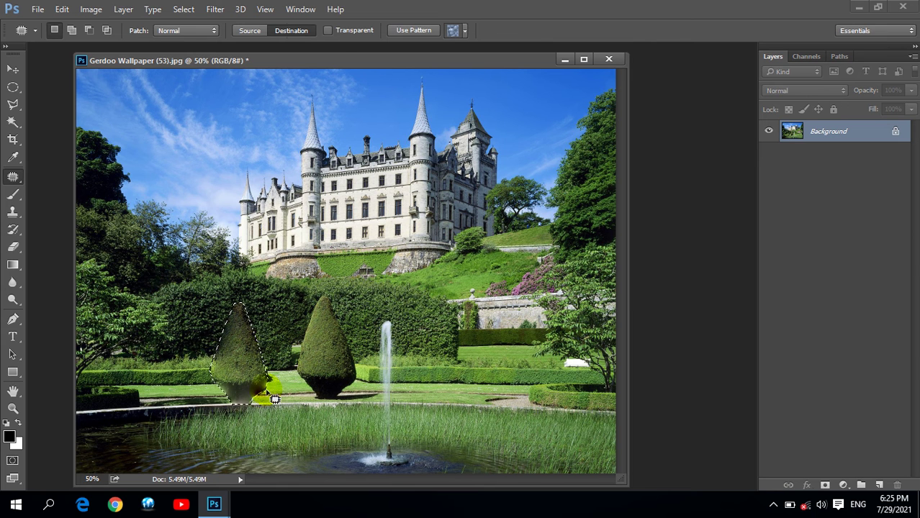
drag(231, 356, 159, 358)
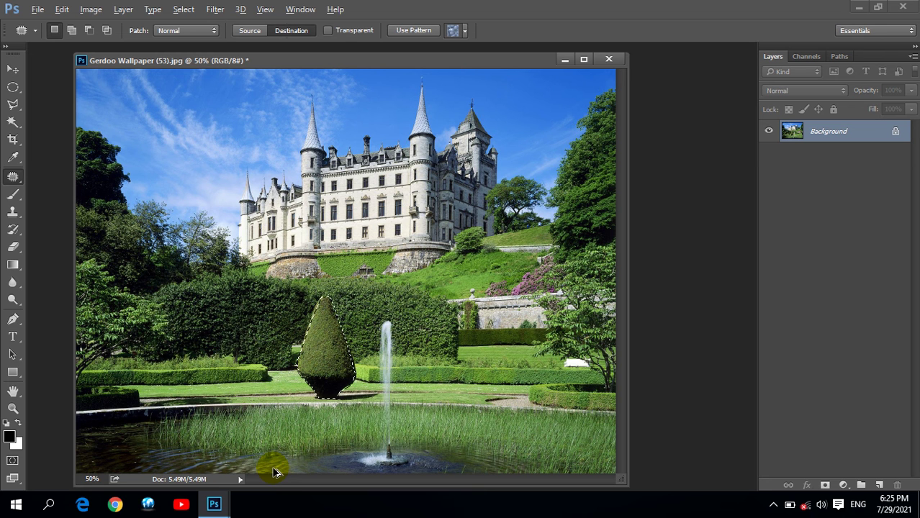
drag(326, 336, 330, 451)
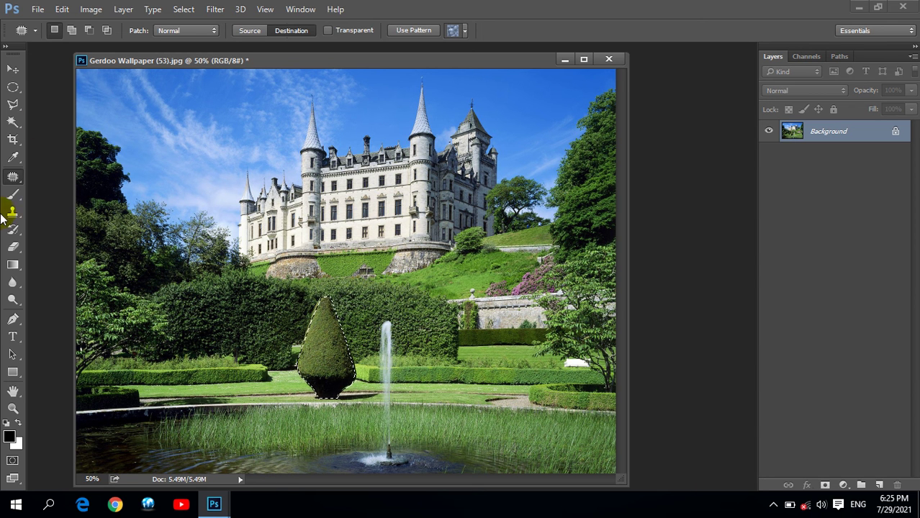
click(10, 72)
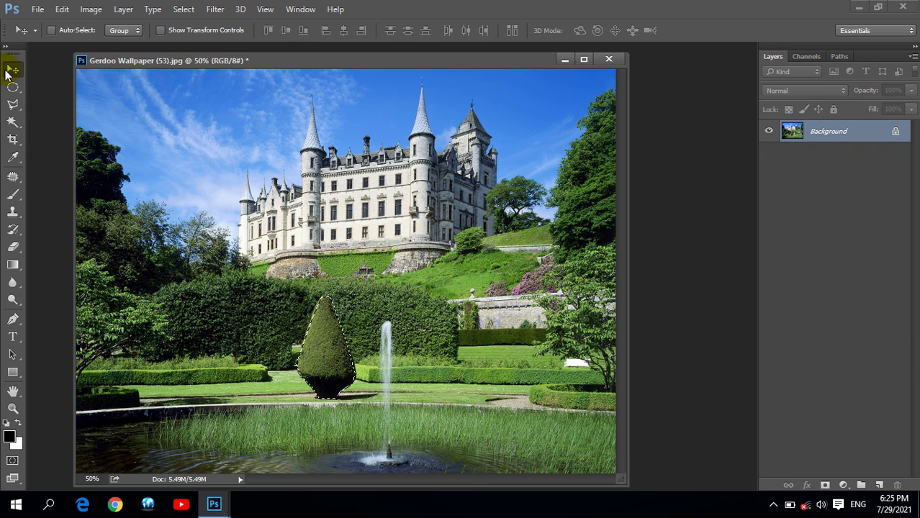
- Alt-drag copies of the selected topiary to its left, then deselect
drag(326, 356, 188, 360)
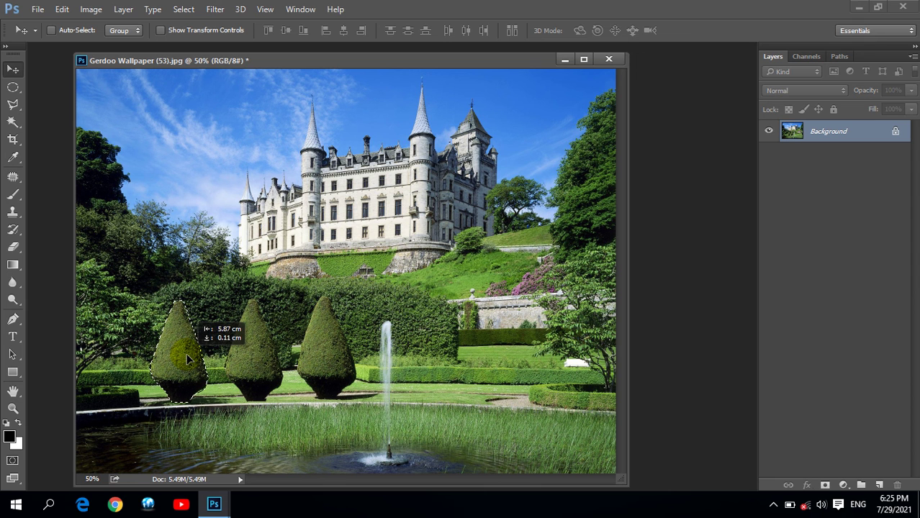
key(ctrl+d)
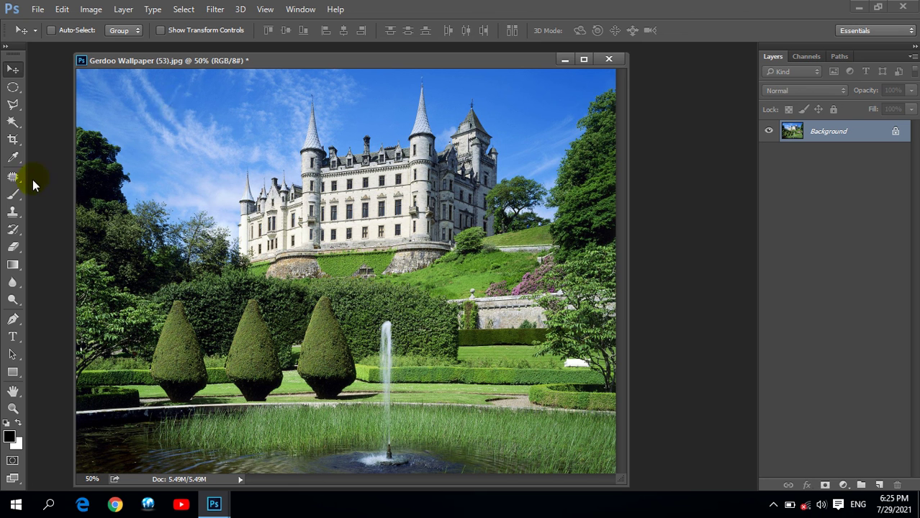
- Try a Destination-mode patch on a sky area, then clear the selection
click(13, 176)
click(274, 34)
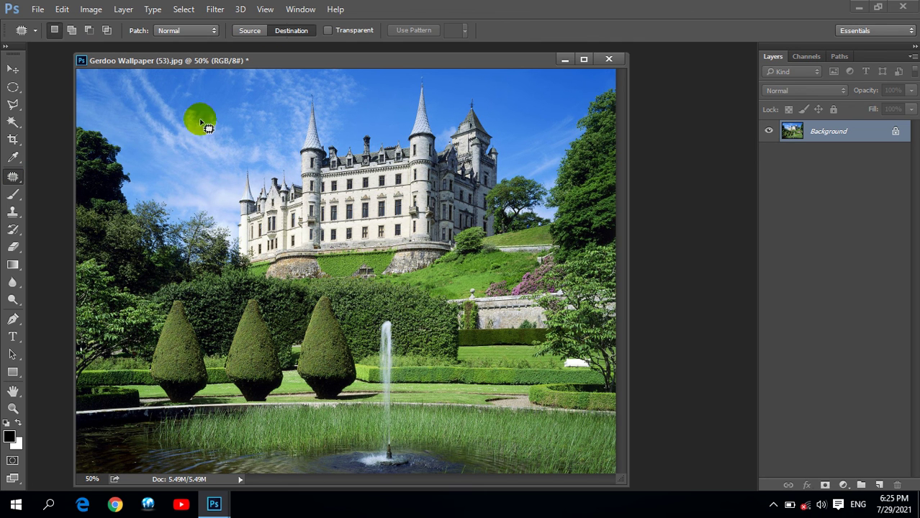
mouse_move(188, 107)
mouse_down()
mouse_move(204, 115)
mouse_move(246, 98)
mouse_move(298, 248)
mouse_up()
key(ctrl+d)
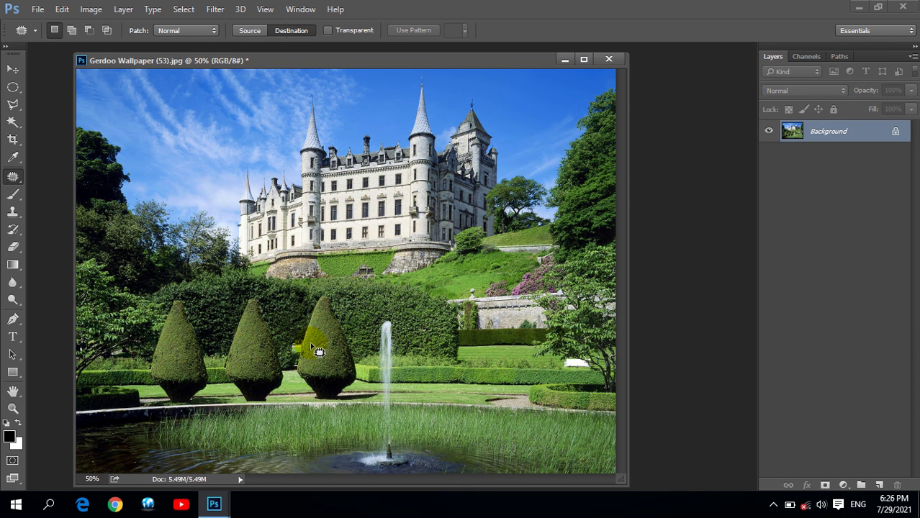
- Set the Patch tool to Source and patch the cloudy upper-left sky with nearby sky
click(249, 30)
mouse_move(165, 92)
mouse_down()
mouse_move(124, 94)
mouse_move(517, 85)
mouse_move(551, 156)
mouse_up()
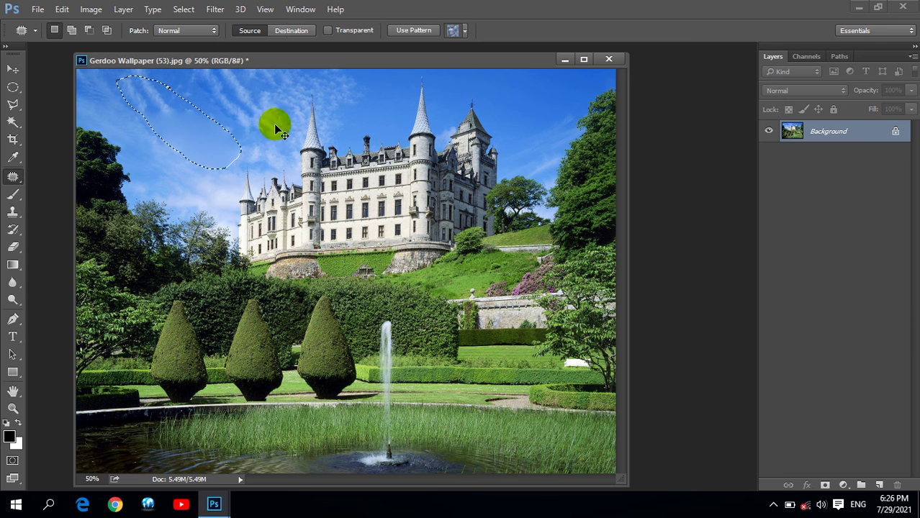
mouse_move(160, 89)
mouse_down()
mouse_move(183, 166)
mouse_move(178, 98)
mouse_move(186, 149)
mouse_up()
click(182, 147)
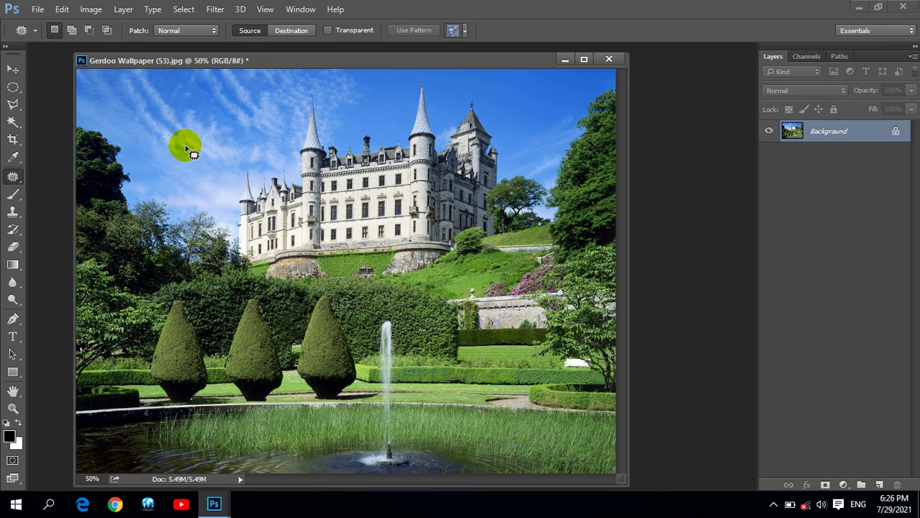
right_click(16, 178)
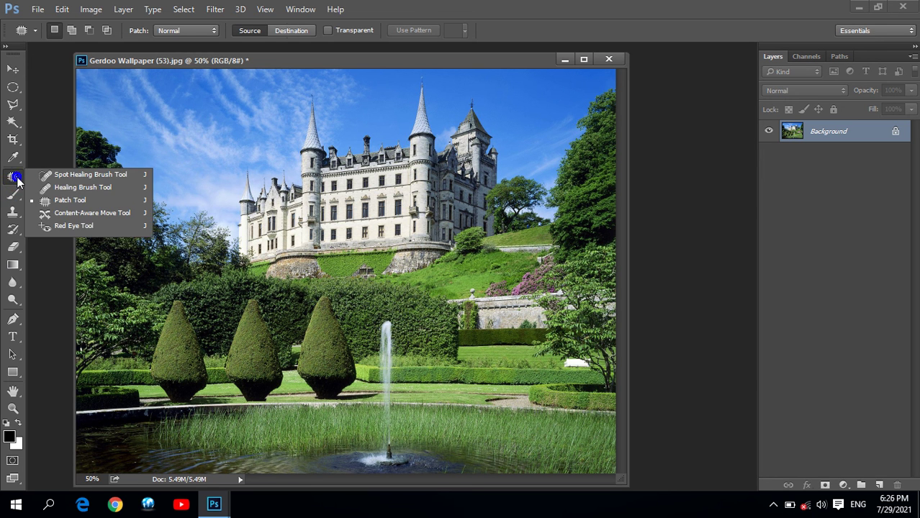
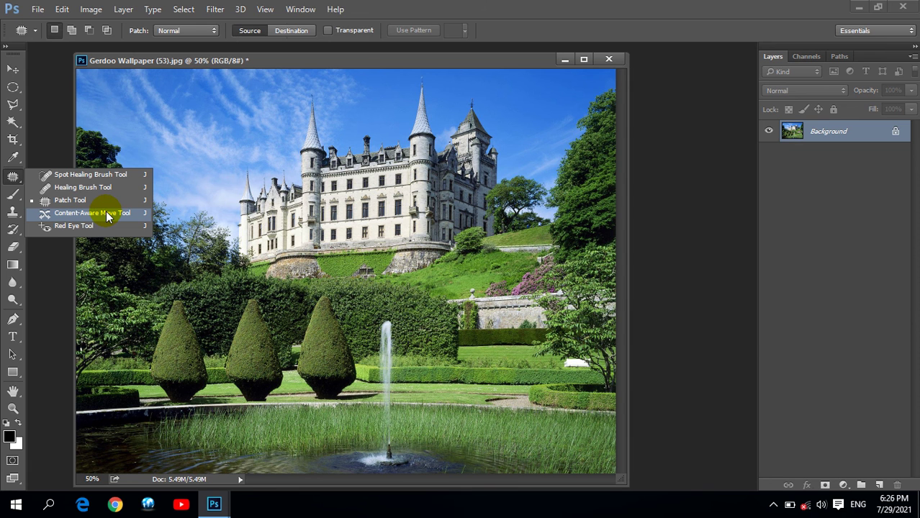
- Dismiss the healing-tools flyout and close the castle garden photo
click(280, 62)
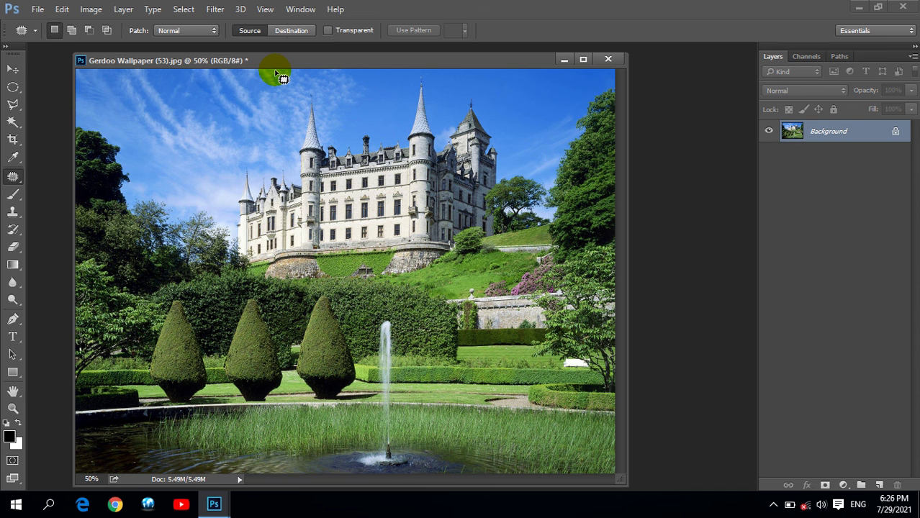
click(608, 59)
- Discard the castle photo's changes and browse to the D:\Indian Wallpapers folder
click(462, 200)
double_click(328, 203)
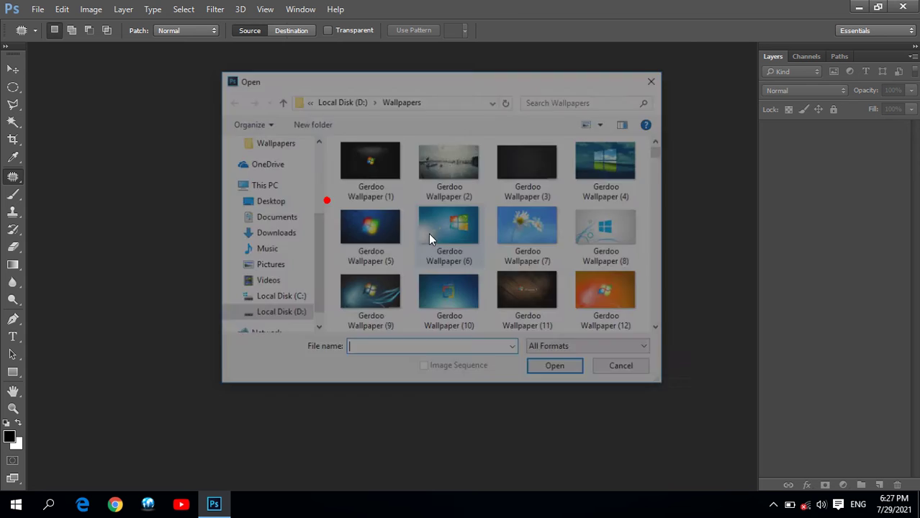
click(279, 100)
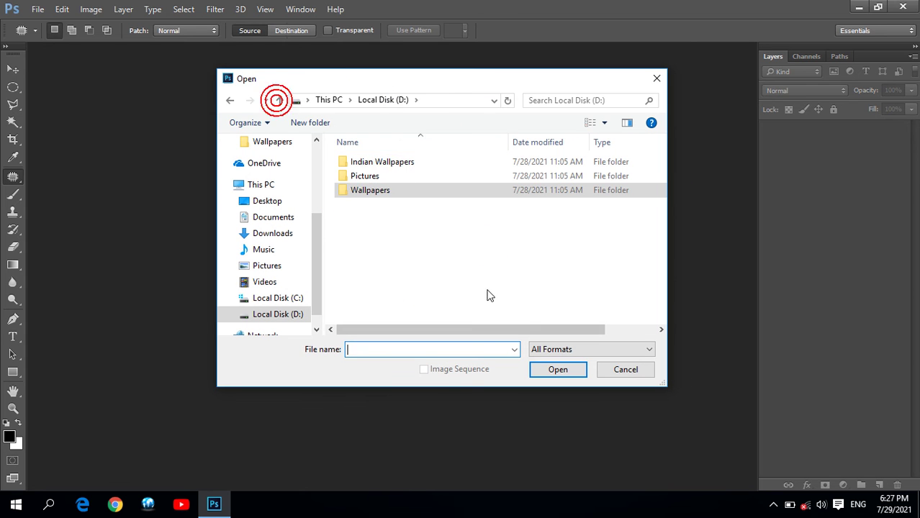
double_click(360, 163)
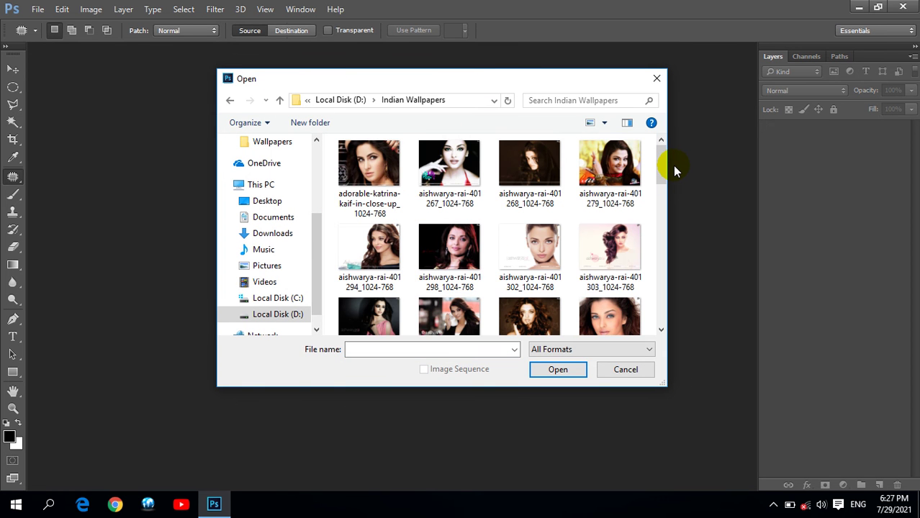
- Choose the close-up portrait from the folder and open it
click(469, 156)
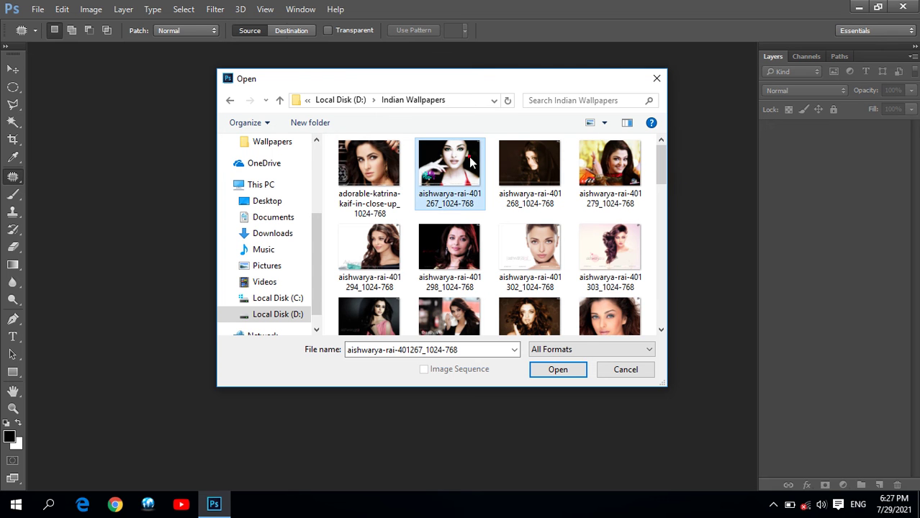
click(349, 164)
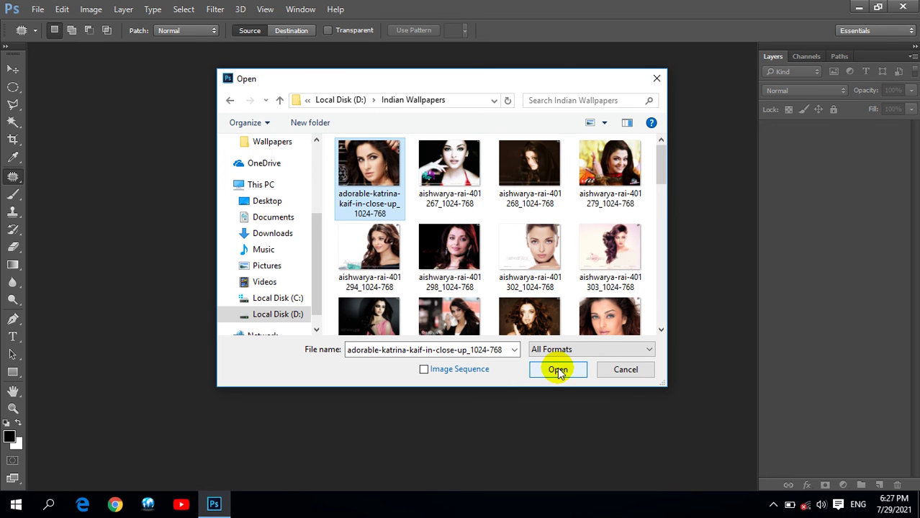
drag(659, 166, 668, 223)
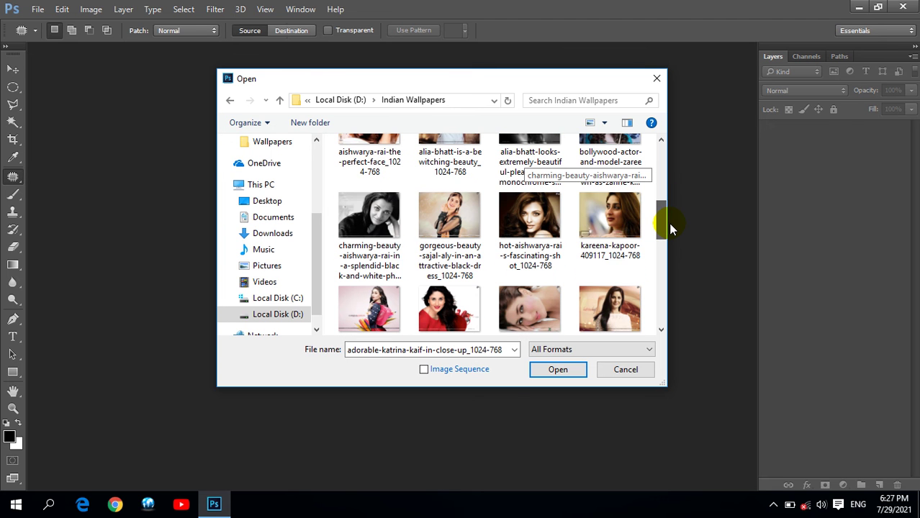
click(532, 216)
click(559, 370)
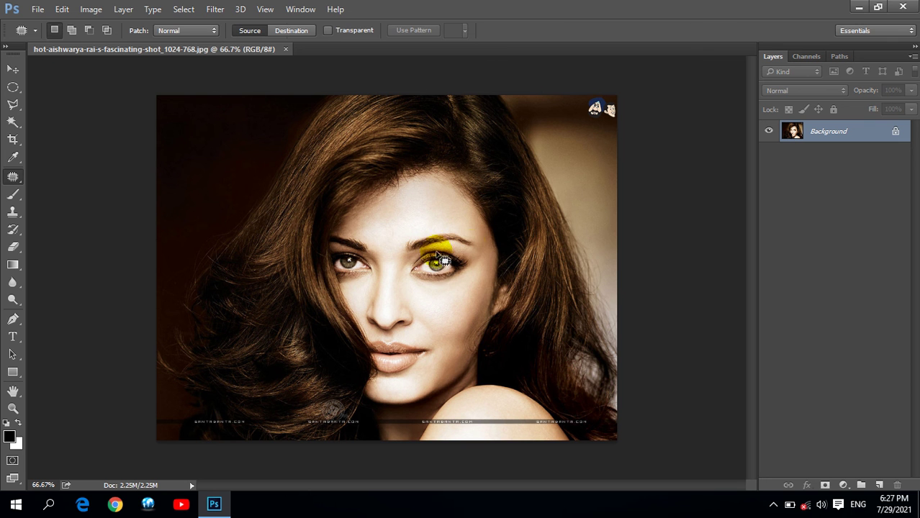
- Zoom in to 200% on the eyes, centred on the right-hand eye
click(13, 407)
click(421, 280)
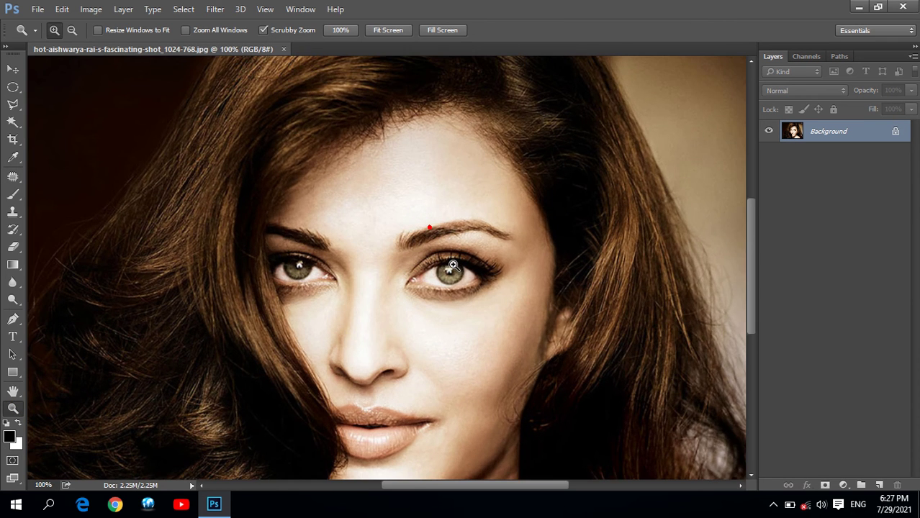
click(452, 265)
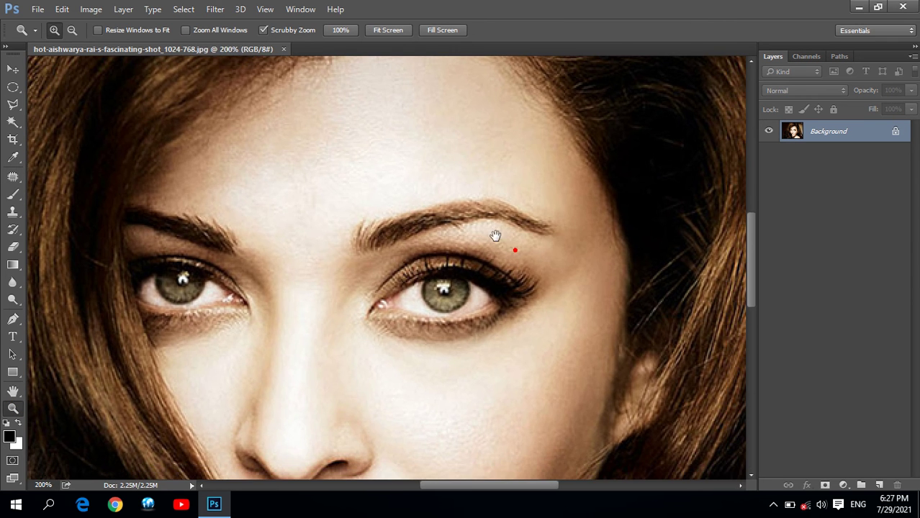
- Trace the lower edge of the right-hand eyebrow with the Polygonal Lasso
click(13, 104)
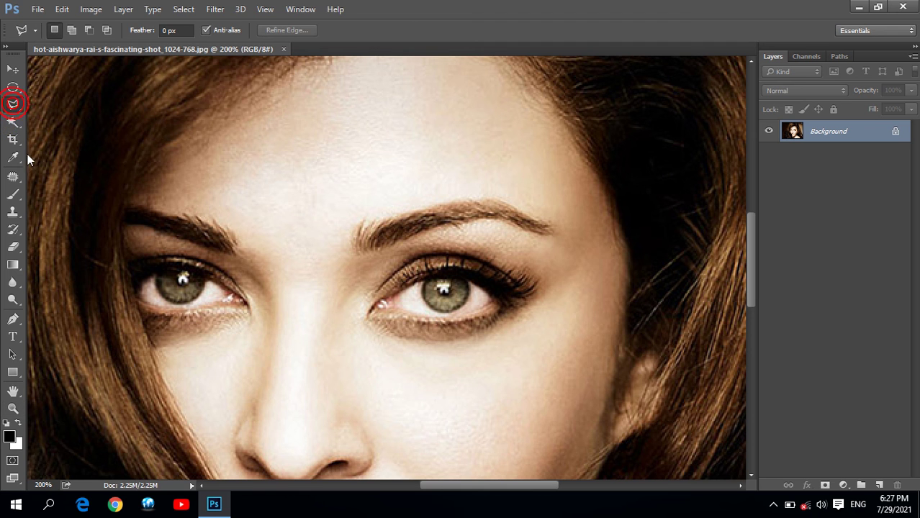
click(359, 255)
click(493, 223)
click(501, 222)
click(520, 229)
click(526, 235)
click(549, 236)
- Trace back along the eyebrow's top edge and close the outline
click(546, 218)
click(516, 208)
click(493, 196)
click(449, 202)
click(395, 213)
click(361, 219)
click(354, 237)
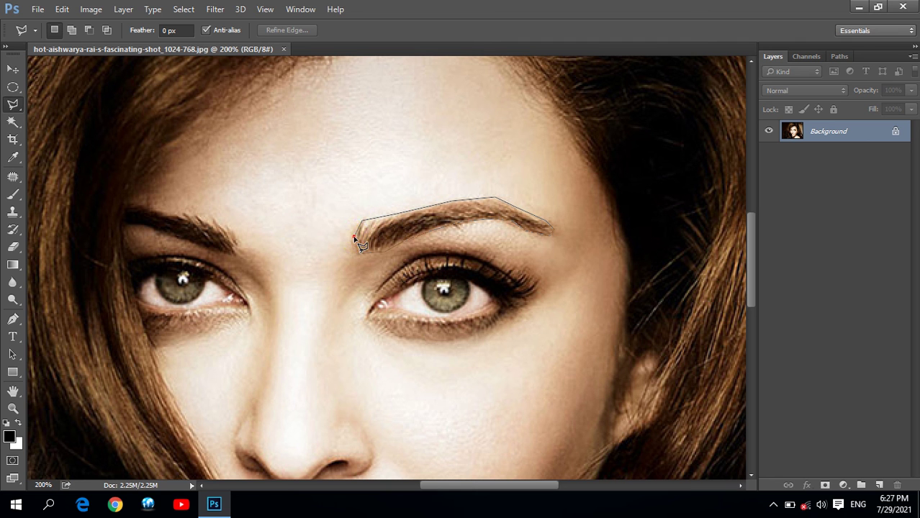
double_click(360, 251)
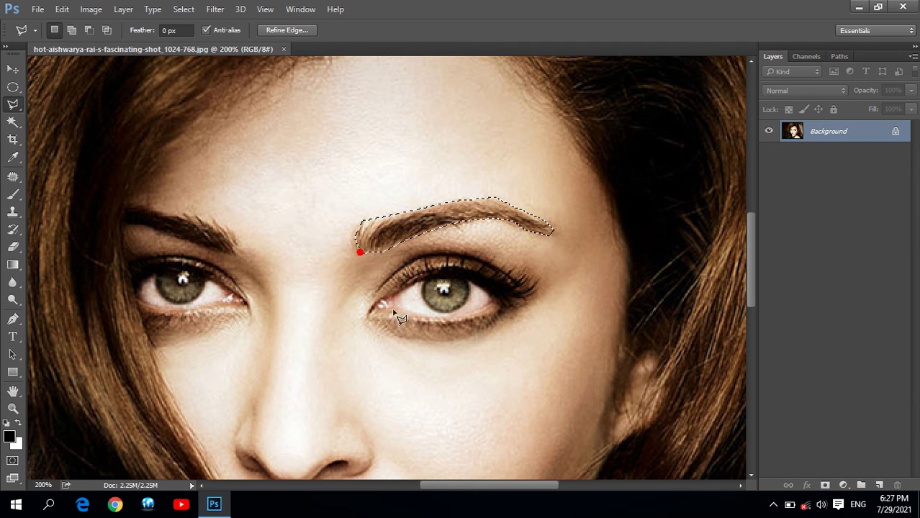
- Choose the Content-Aware Move Tool with its mode set to Move
right_click(14, 178)
click(72, 213)
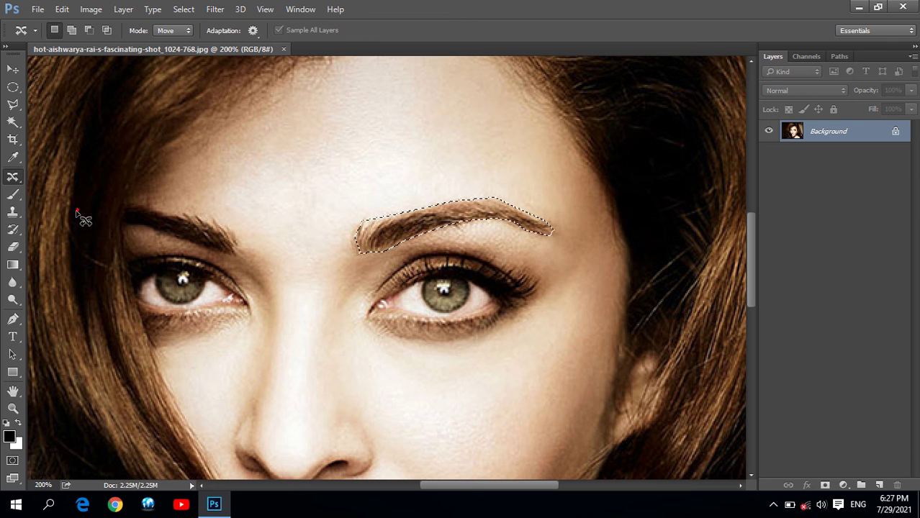
click(172, 31)
click(171, 30)
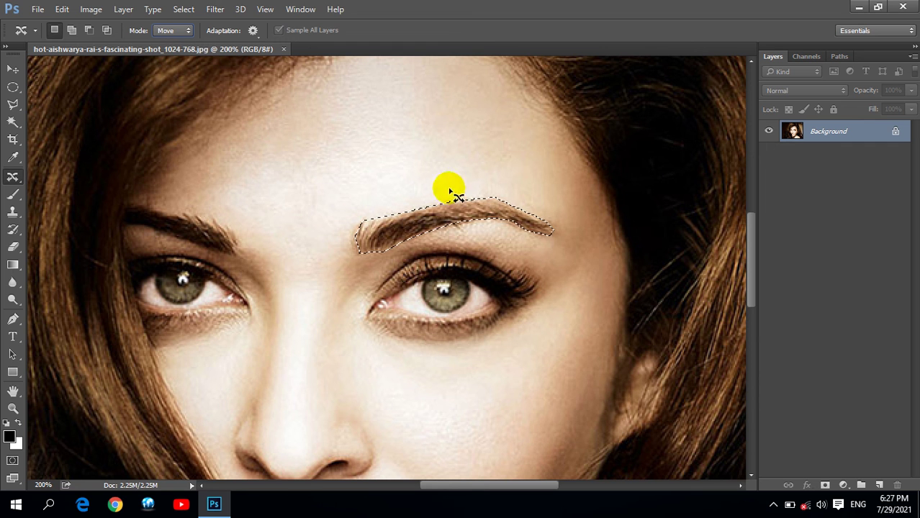
- Try moving the eyebrow up, higher, then down, undoing each attempt
drag(460, 216, 447, 196)
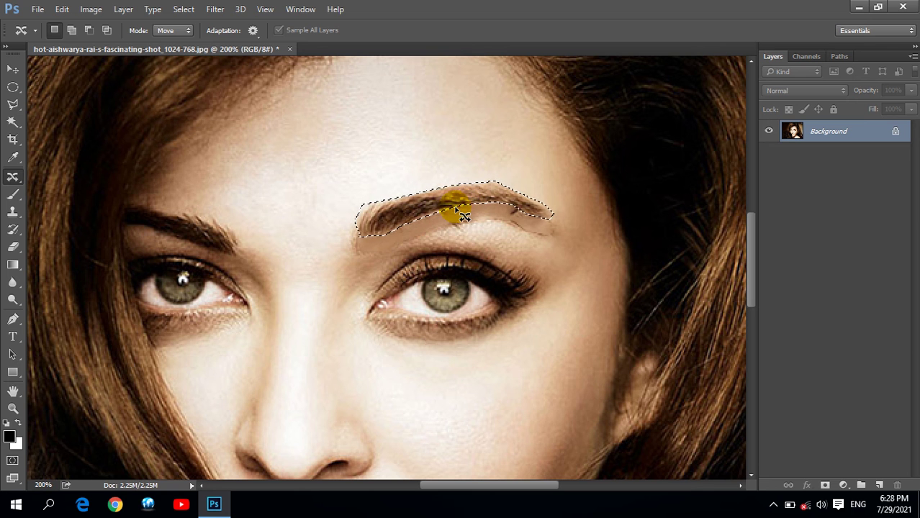
key(ctrl+z)
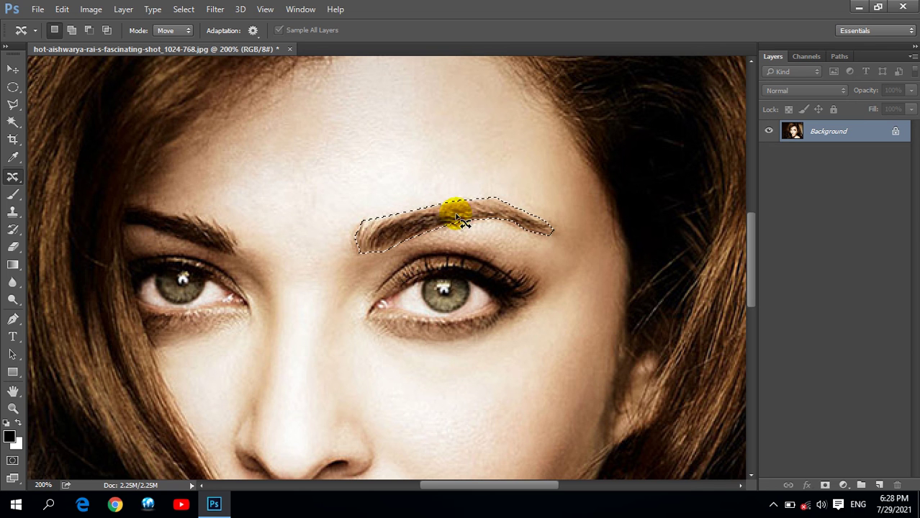
drag(456, 216, 443, 180)
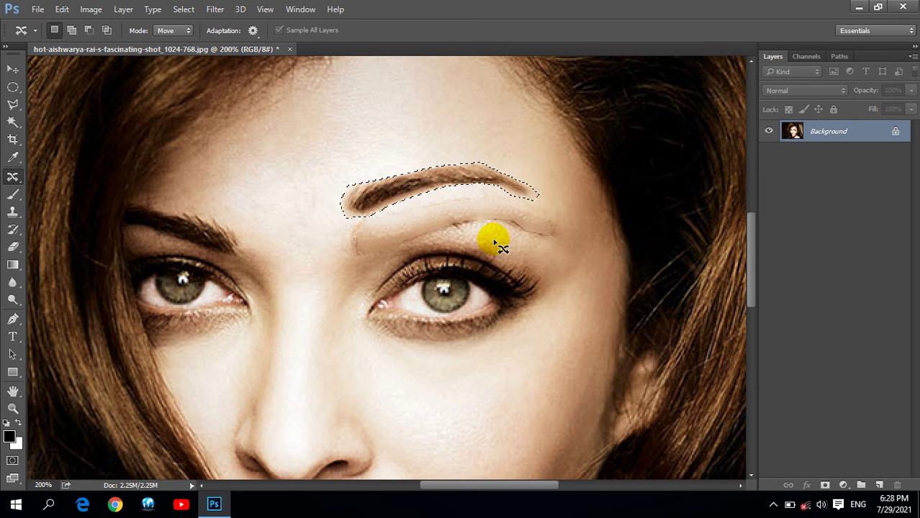
key(ctrl+z)
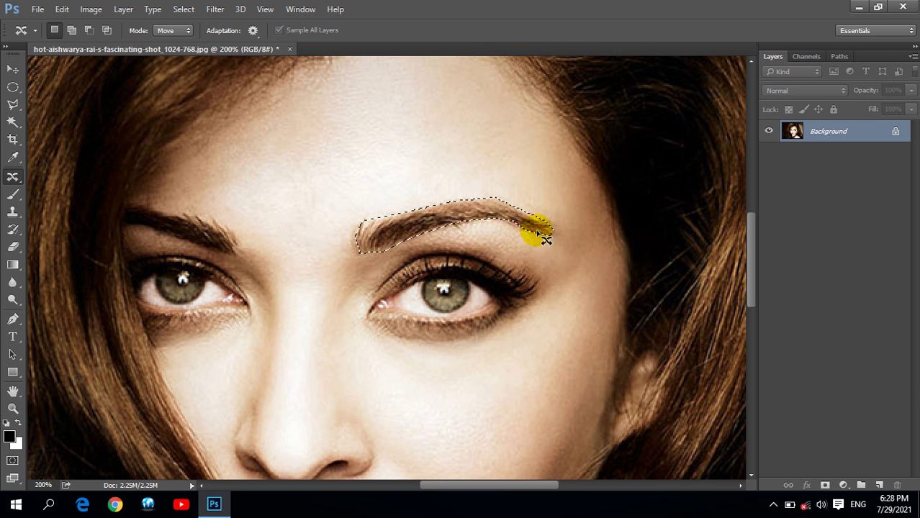
drag(459, 216, 456, 226)
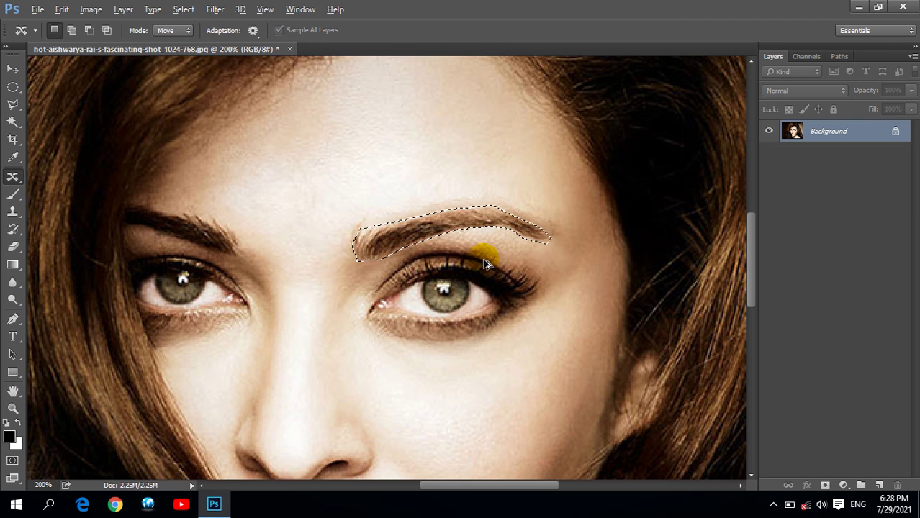
key(ctrl+z)
- In Extend mode, stretch the eyebrow upward into the forehead, then deselect
click(177, 32)
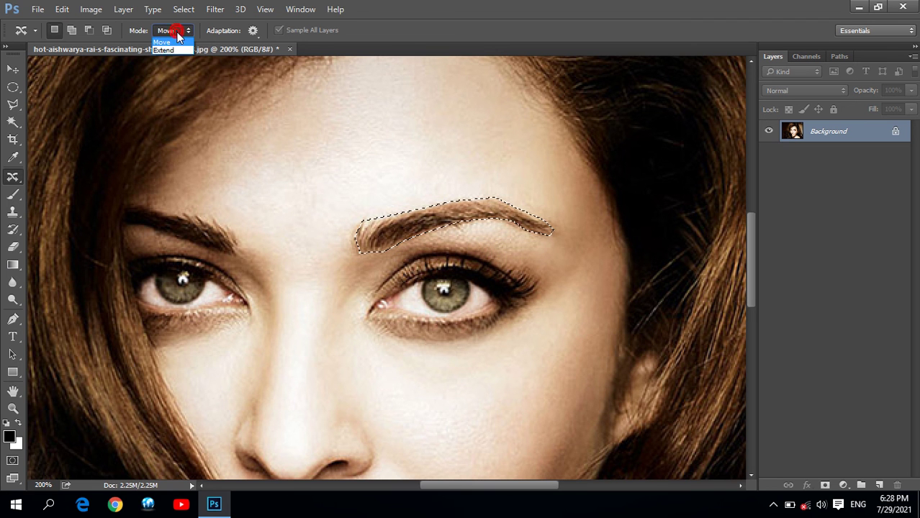
click(172, 49)
drag(483, 215, 467, 199)
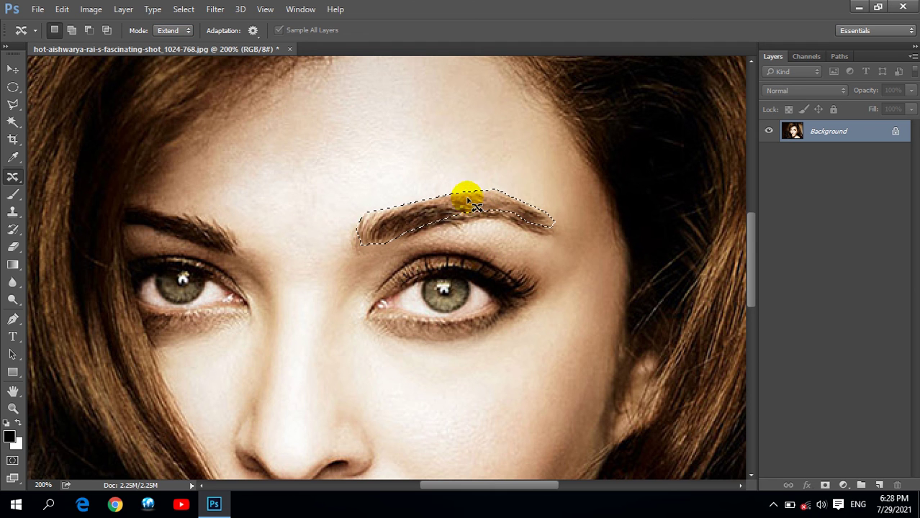
drag(467, 199, 468, 186)
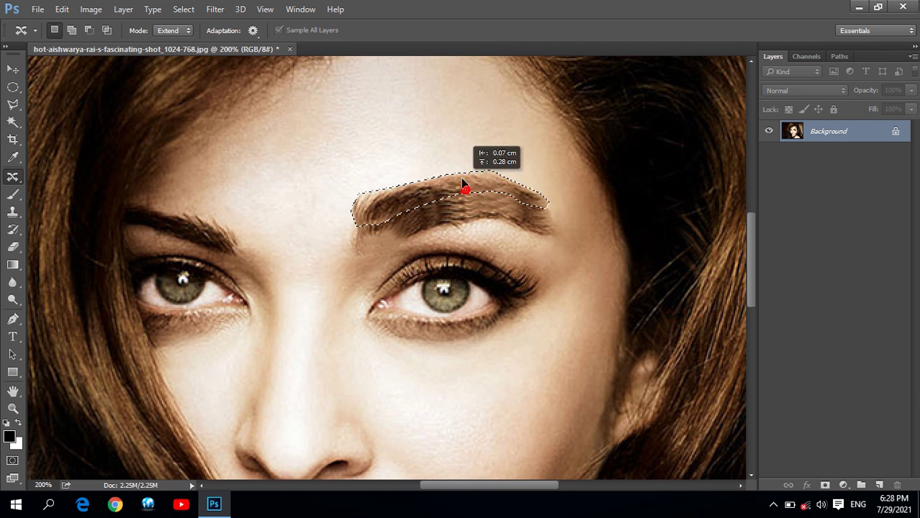
click(508, 265)
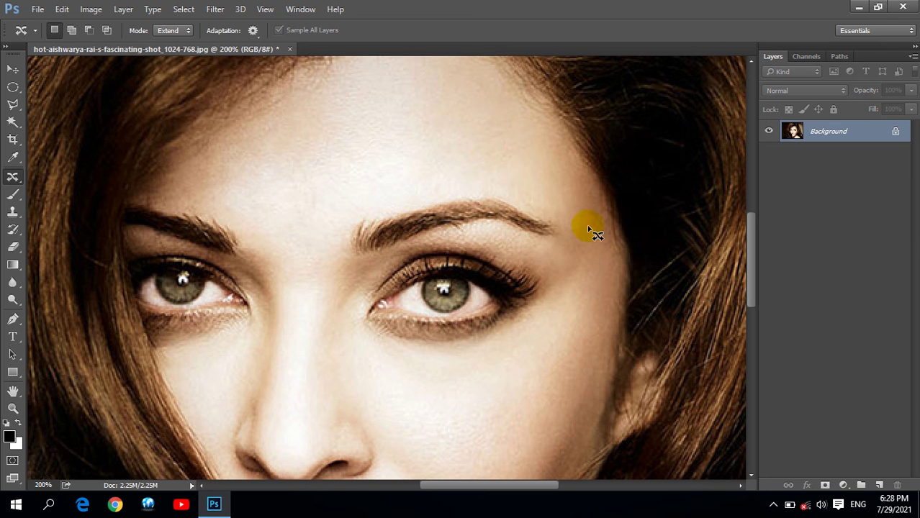
drag(314, 109, 346, 215)
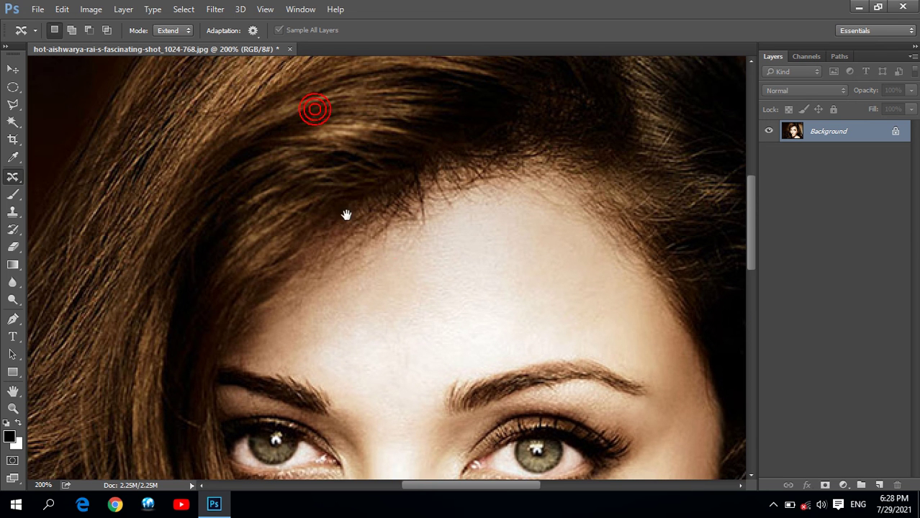
- Outline the hair strand above the forehead, content-aware move it slightly down-right, then deselect
scroll(353, 200, down, 2)
key(z)
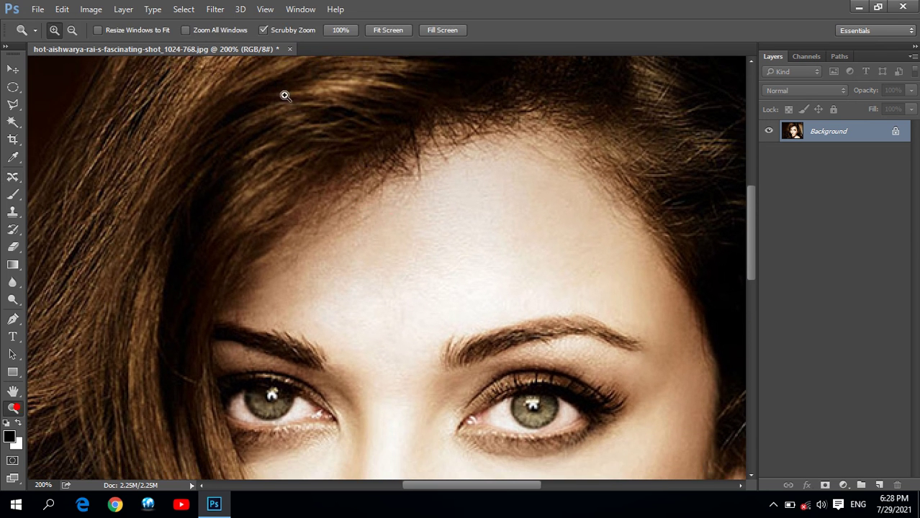
click(362, 190)
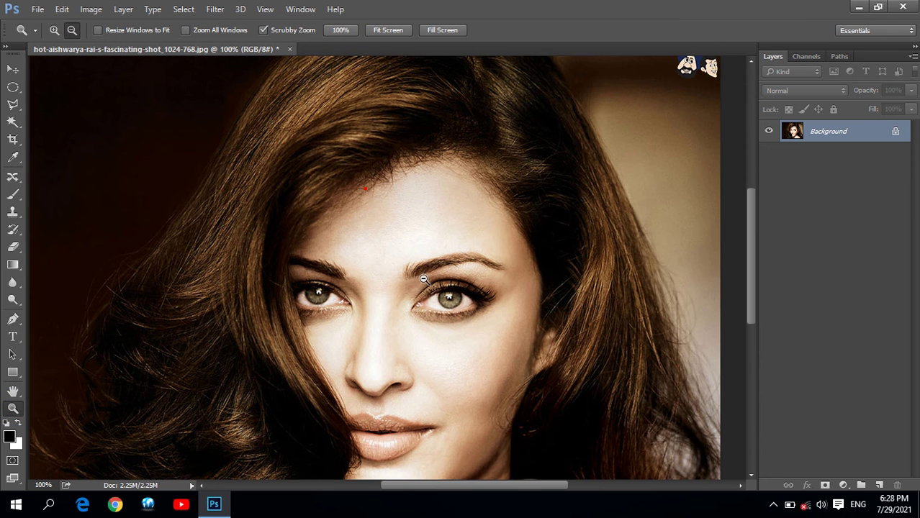
drag(314, 155, 299, 154)
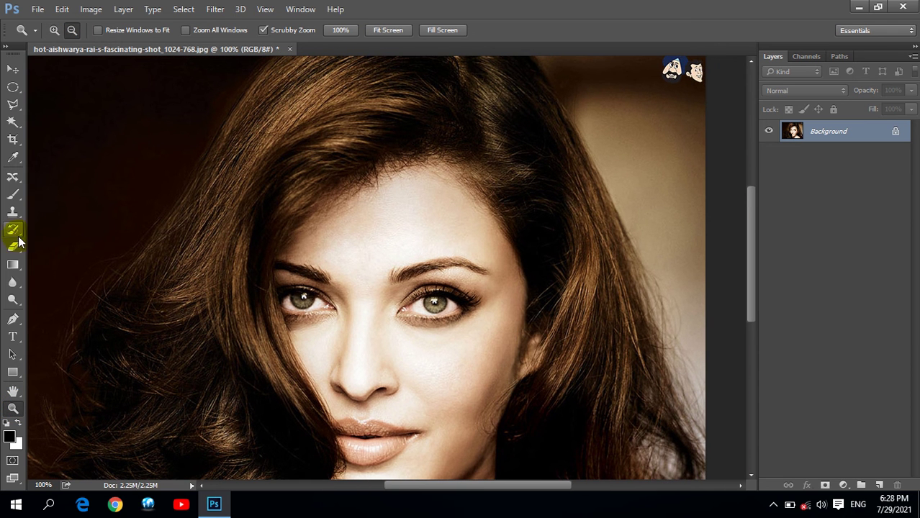
click(14, 178)
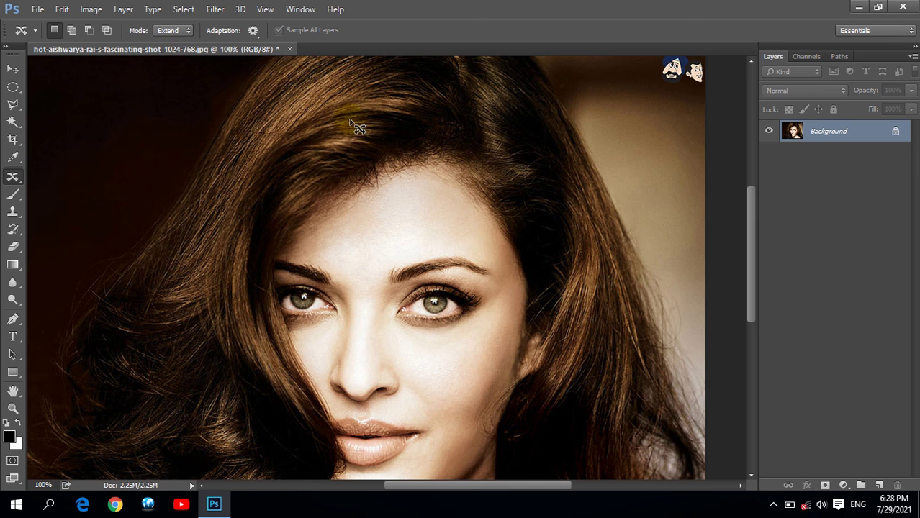
drag(423, 110, 216, 195)
mouse_move(284, 230)
mouse_down()
mouse_move(375, 180)
mouse_move(427, 111)
mouse_up()
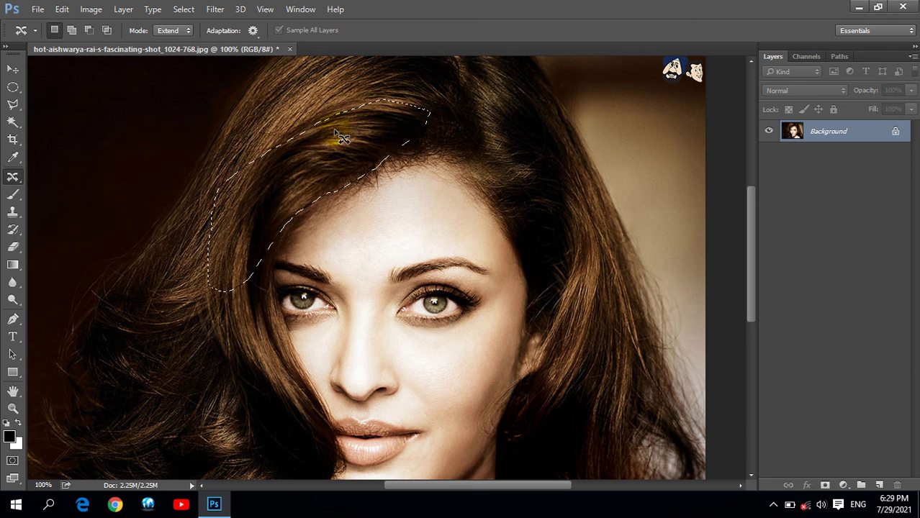
drag(317, 119, 346, 139)
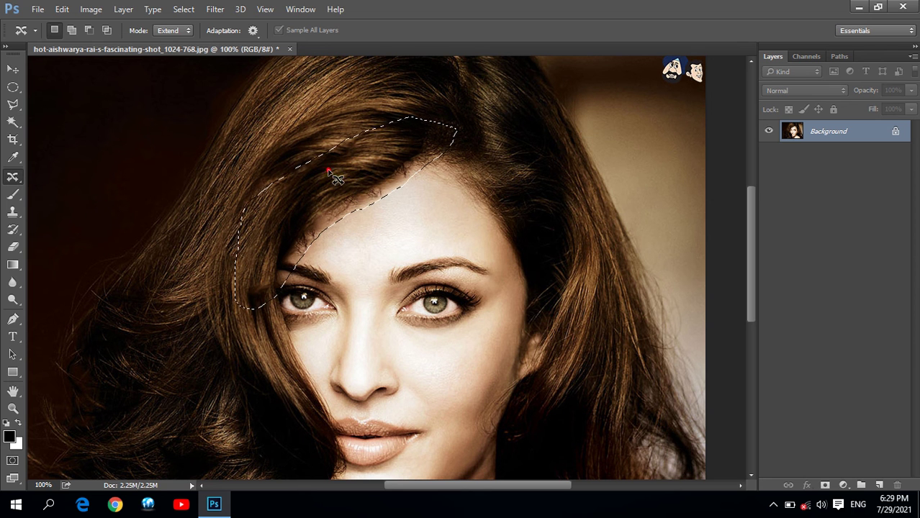
drag(343, 194, 355, 209)
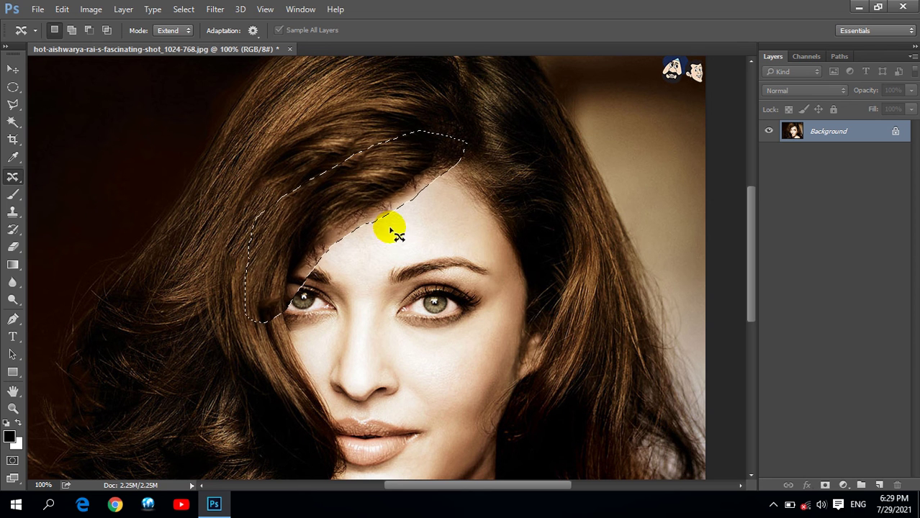
click(490, 352)
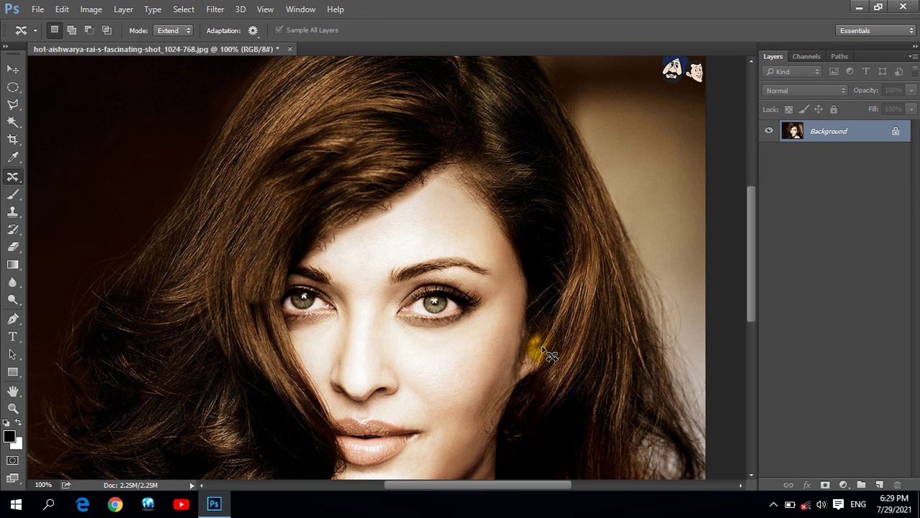
- Close the first portrait without saving and open aishwarya-rai-401302_1024-768
click(289, 49)
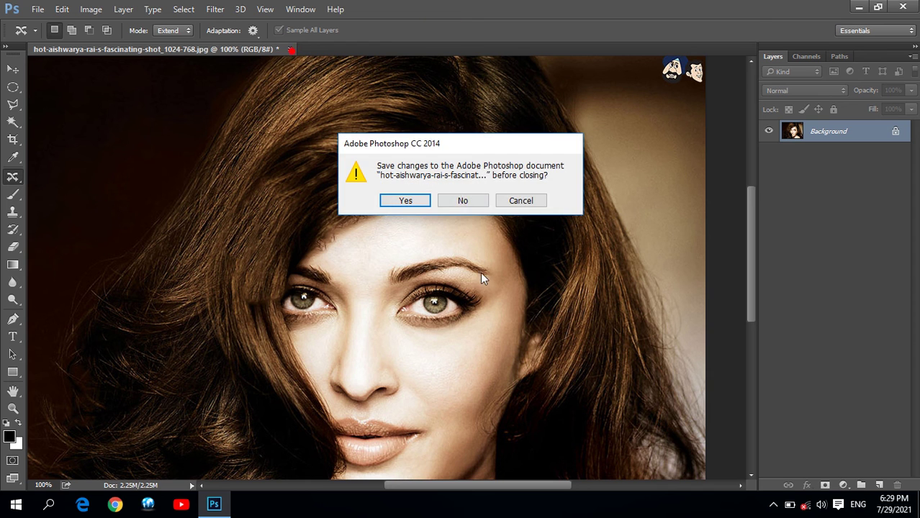
click(472, 200)
double_click(313, 243)
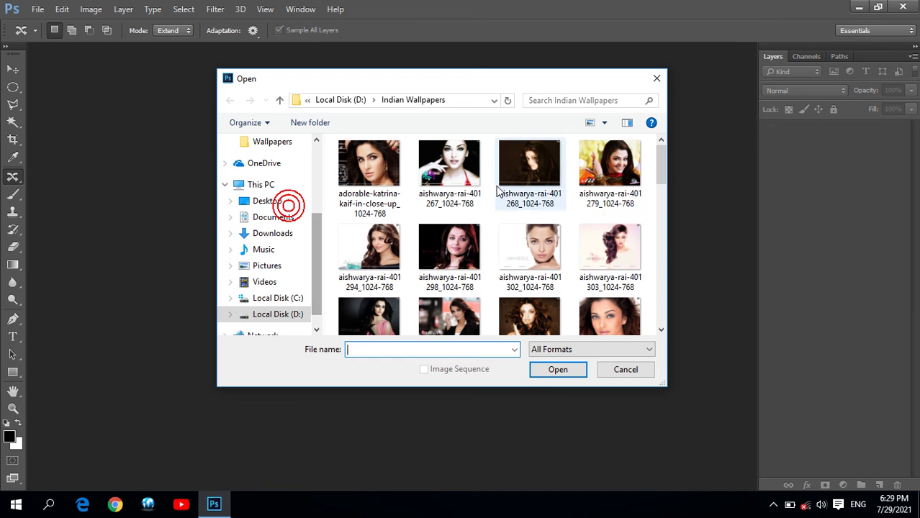
click(530, 246)
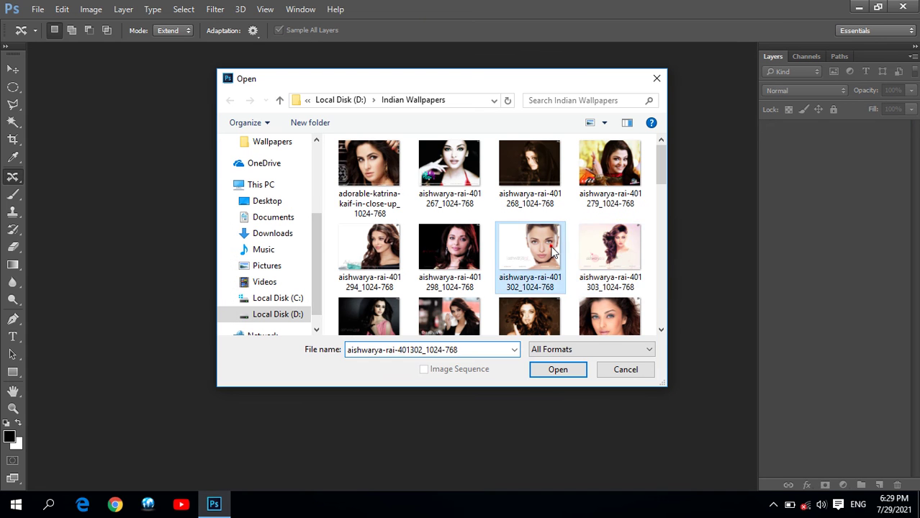
click(555, 370)
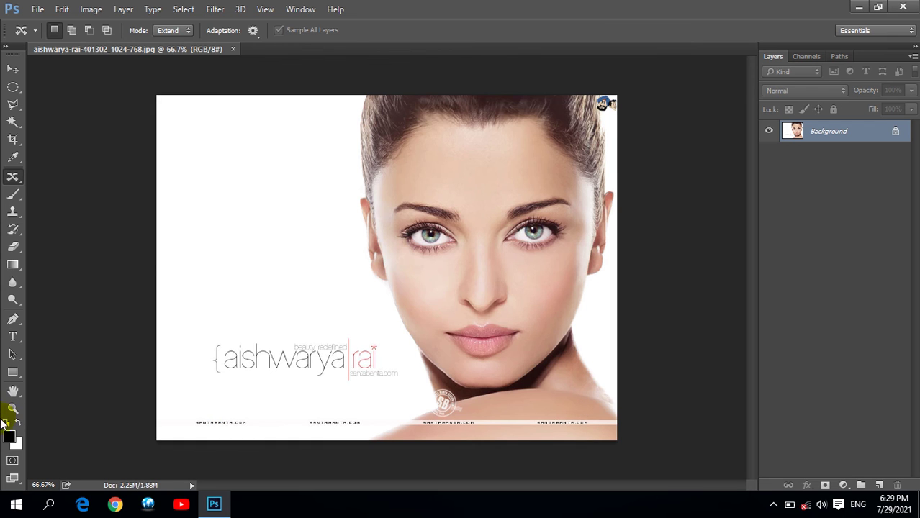
- Zoom to 400% on the right-hand eye and add an empty Layer 1
click(12, 408)
click(437, 259)
click(55, 29)
click(405, 236)
click(493, 222)
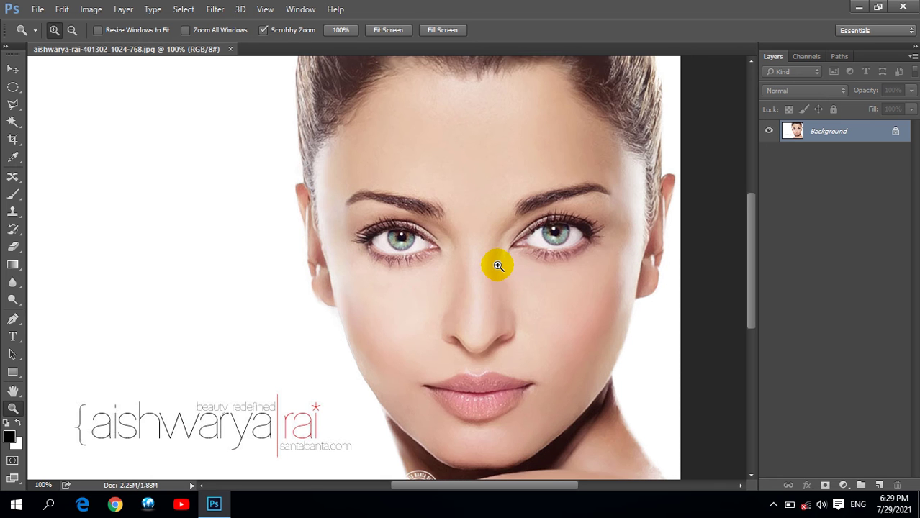
click(559, 201)
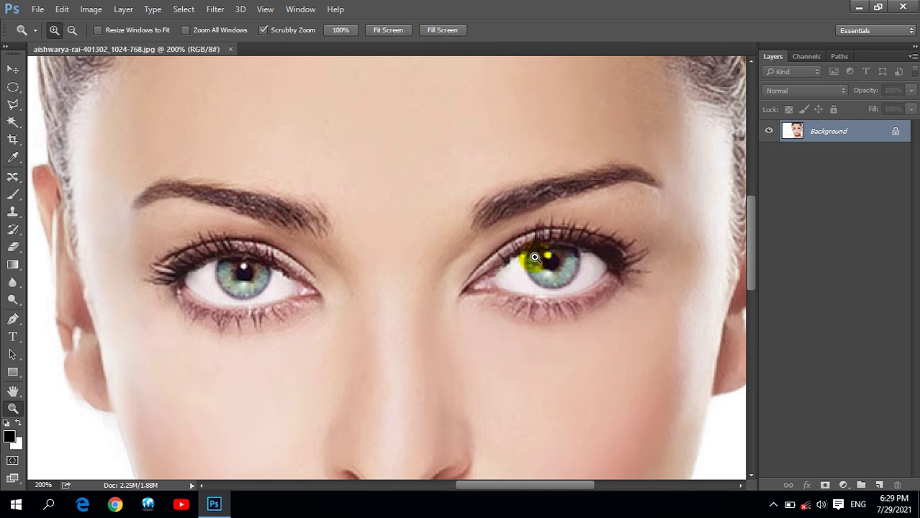
click(535, 257)
click(583, 278)
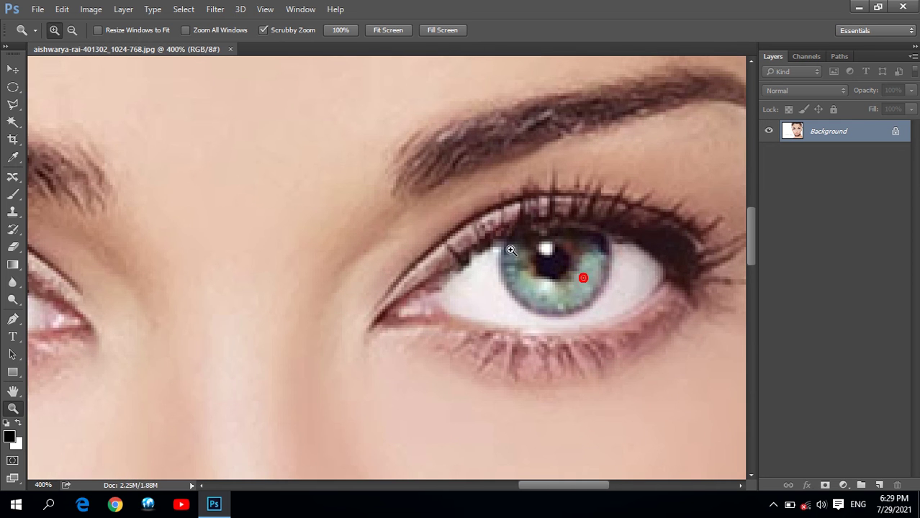
click(877, 484)
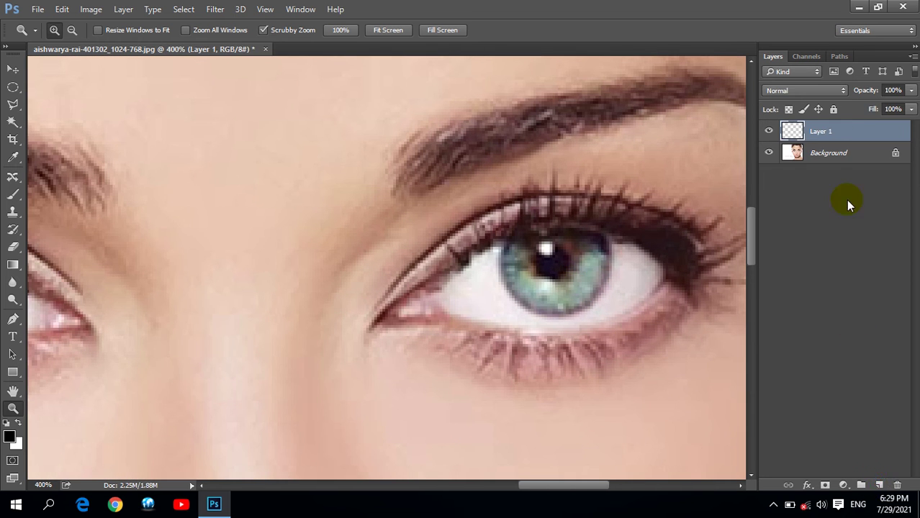
- Circle the right-hand pupil with the Elliptical Marquee and fill it with red ff0000
click(13, 87)
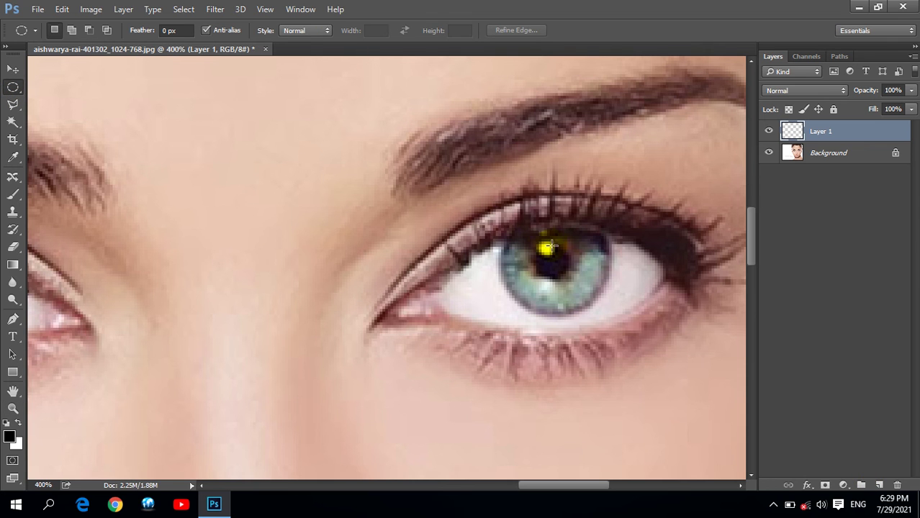
mouse_move(535, 235)
mouse_down()
mouse_move(575, 276)
mouse_move(561, 259)
mouse_up()
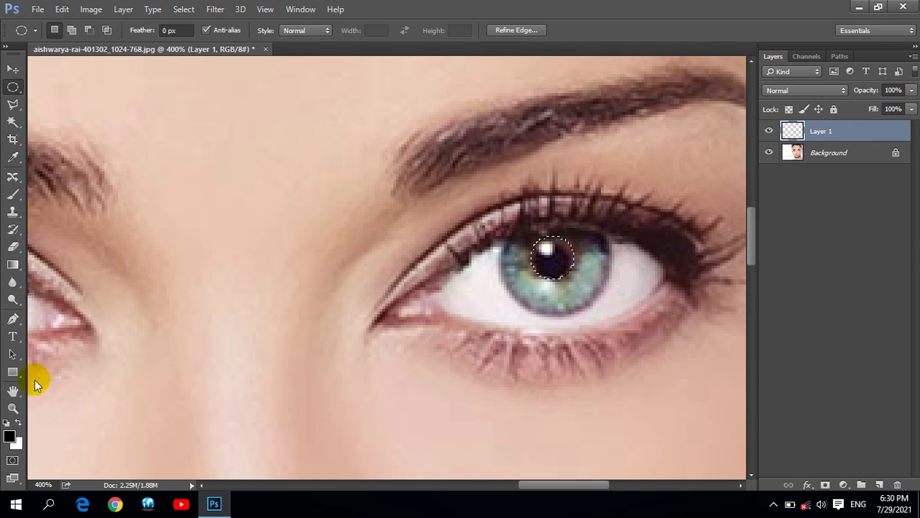
click(9, 437)
mouse_move(484, 244)
mouse_down()
mouse_move(477, 281)
mouse_move(476, 160)
mouse_move(458, 114)
mouse_up()
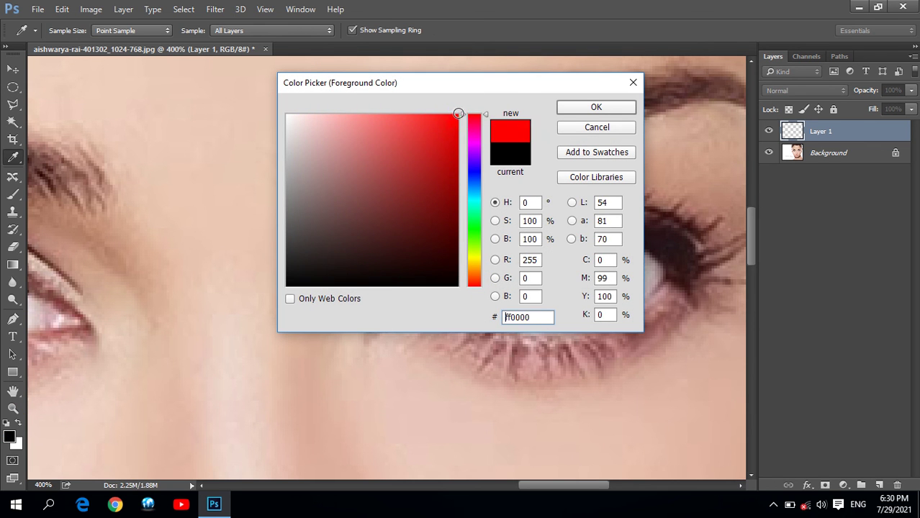
click(596, 107)
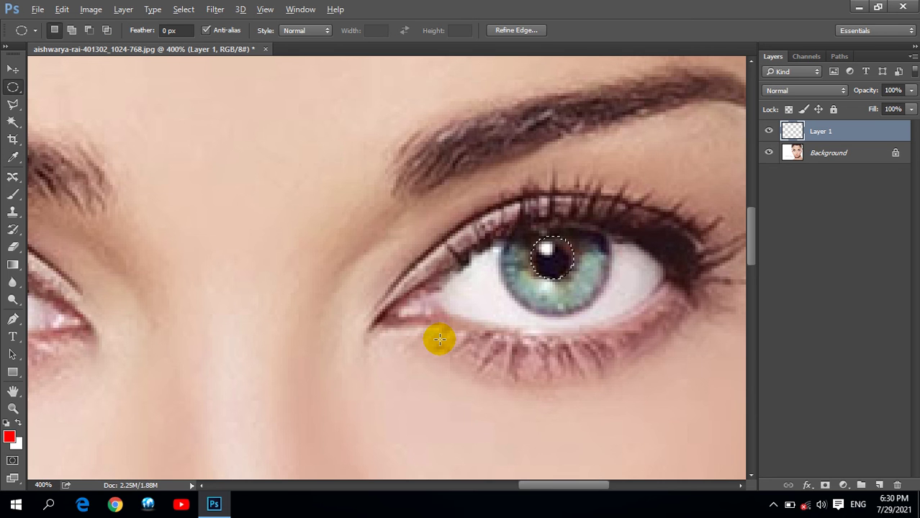
key(alt+BackSpace)
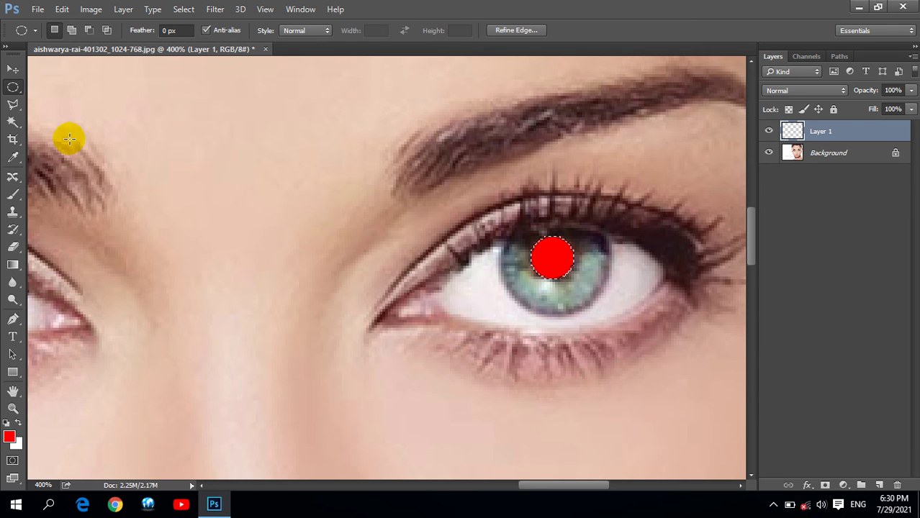
- Set the red layer to Color blend mode, deselect, and merge it down
click(798, 90)
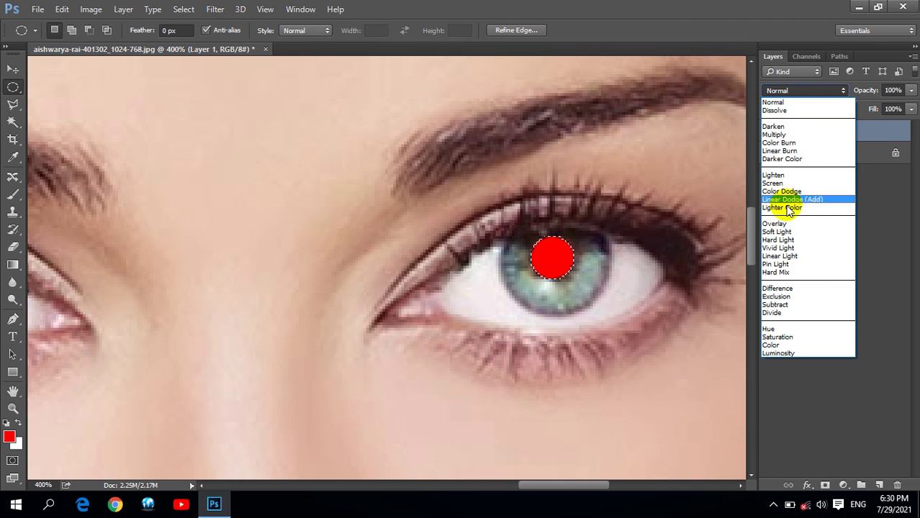
click(777, 344)
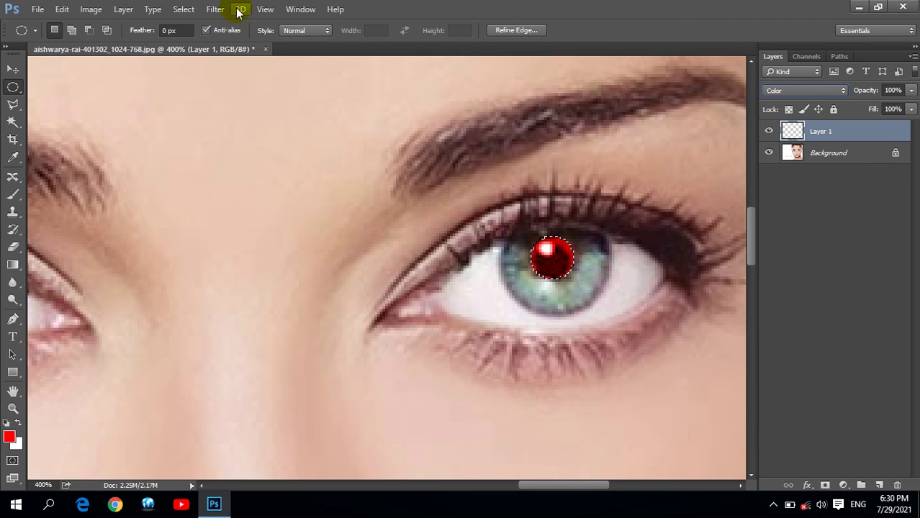
click(184, 9)
click(195, 34)
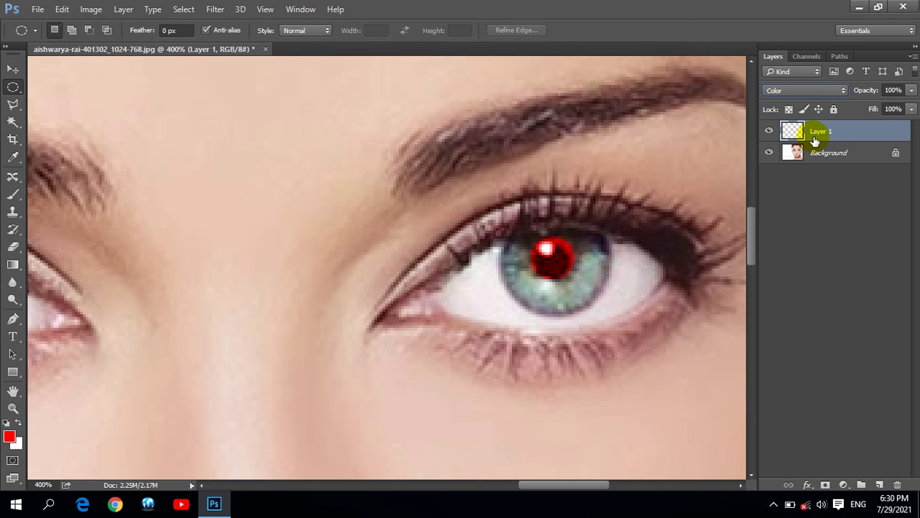
key(ctrl+e)
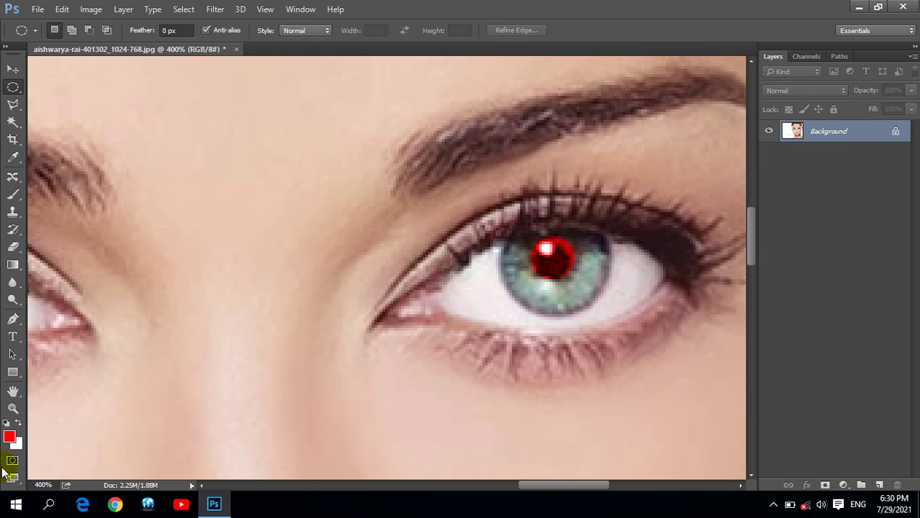
- Zoom to 200% on the eyes and clear the red pupil with the Red Eye Tool
click(12, 408)
click(392, 31)
click(568, 228)
click(603, 226)
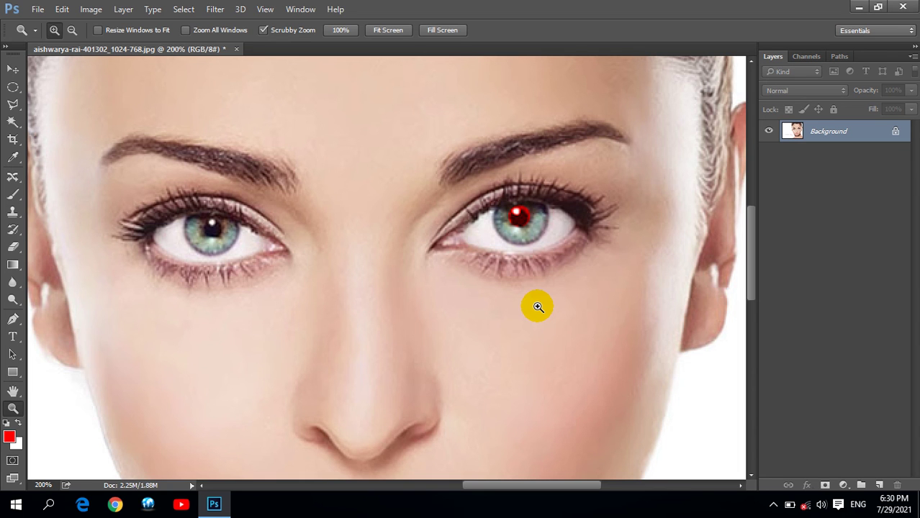
click(16, 181)
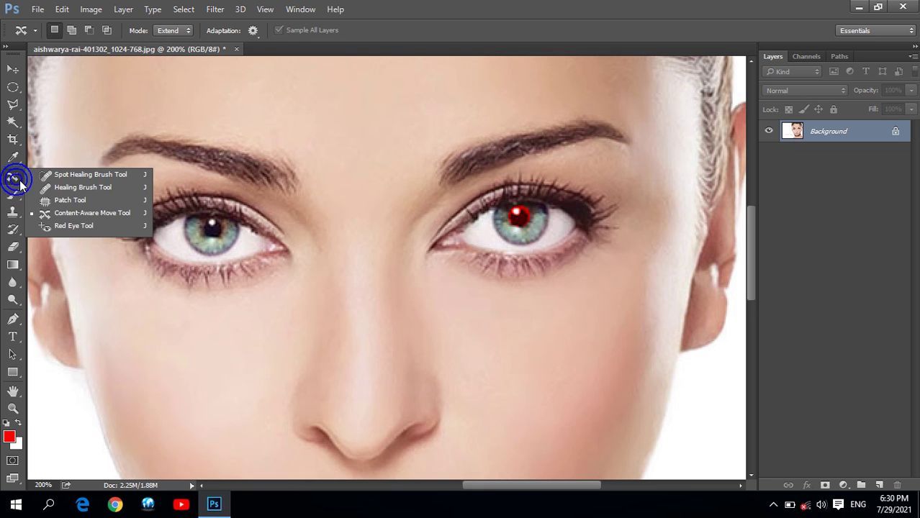
click(94, 226)
click(518, 214)
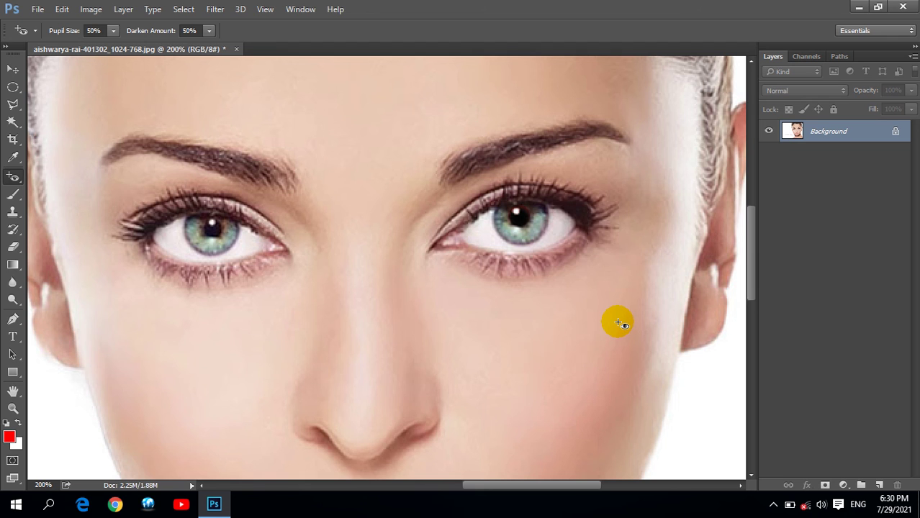
- Save the corrected portrait with Ctrl+S
key(ctrl+z)
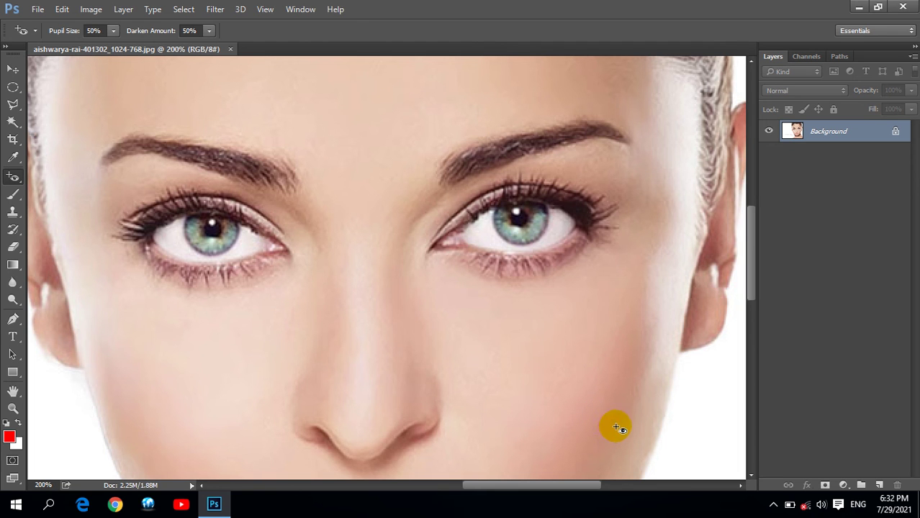
click(878, 485)
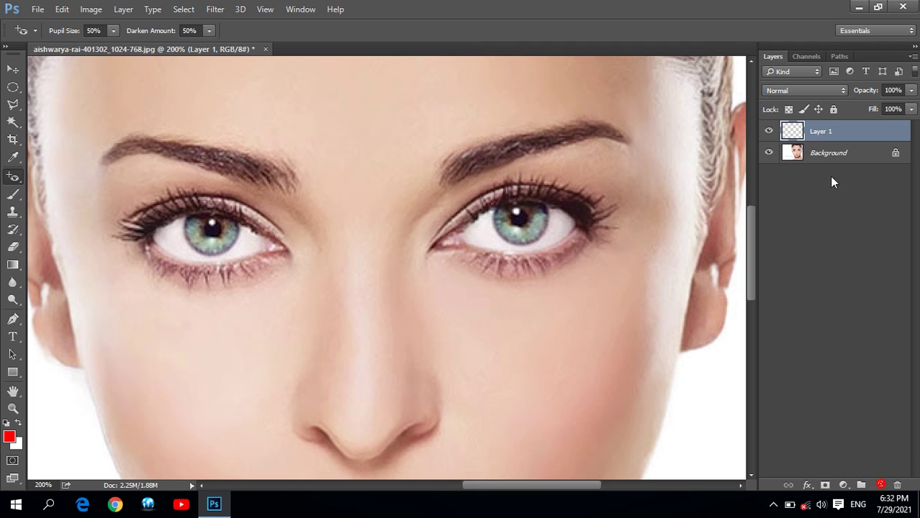
click(878, 485)
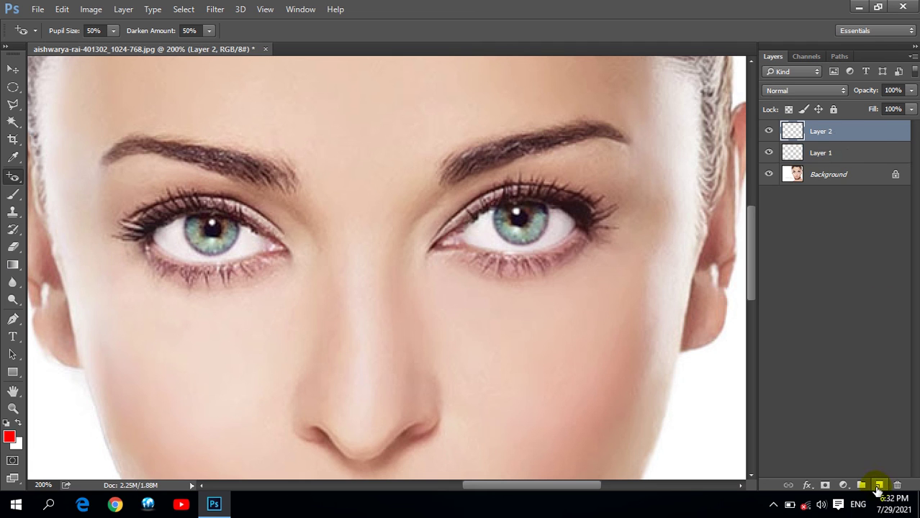
click(878, 486)
click(879, 485)
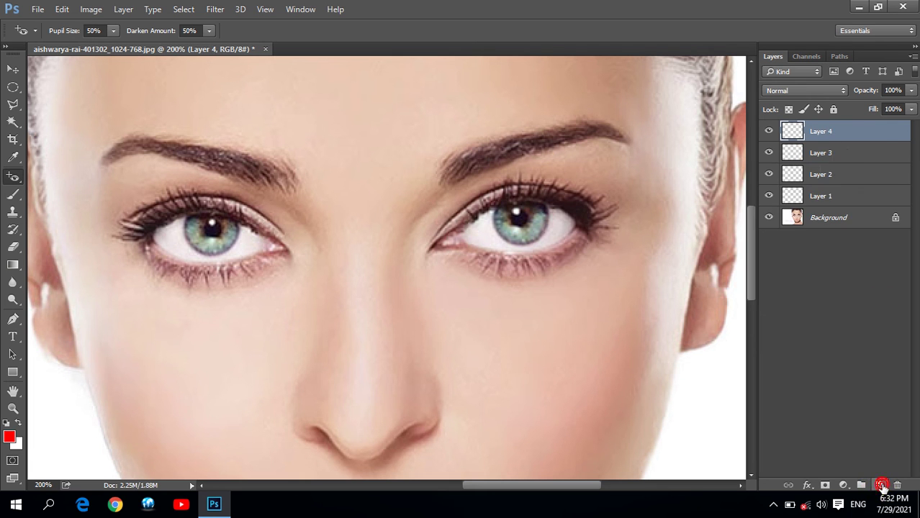
click(878, 485)
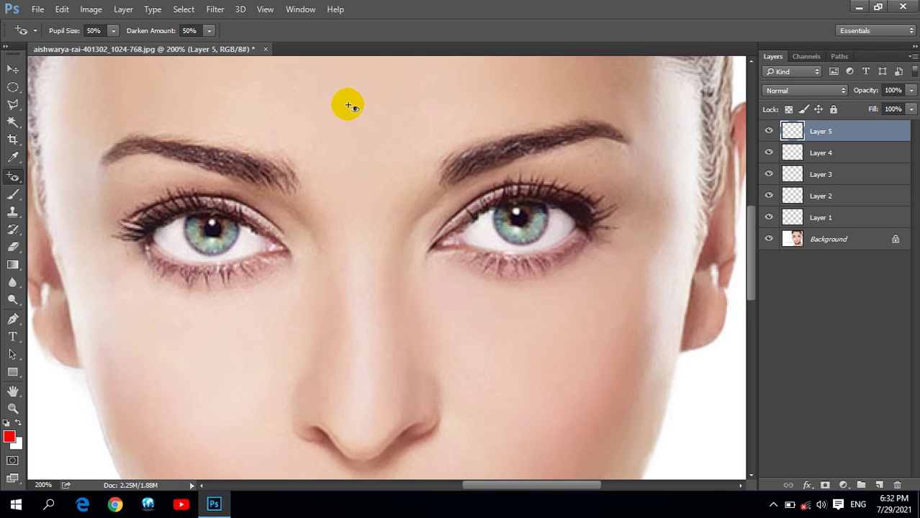
click(821, 153)
click(822, 175)
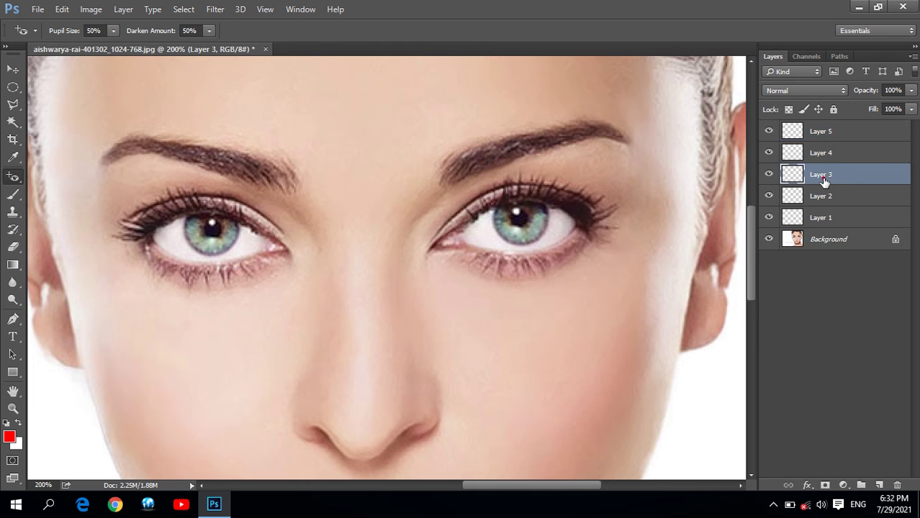
click(821, 152)
mouse_move(827, 176)
mouse_down()
mouse_move(906, 479)
mouse_move(897, 483)
mouse_up()
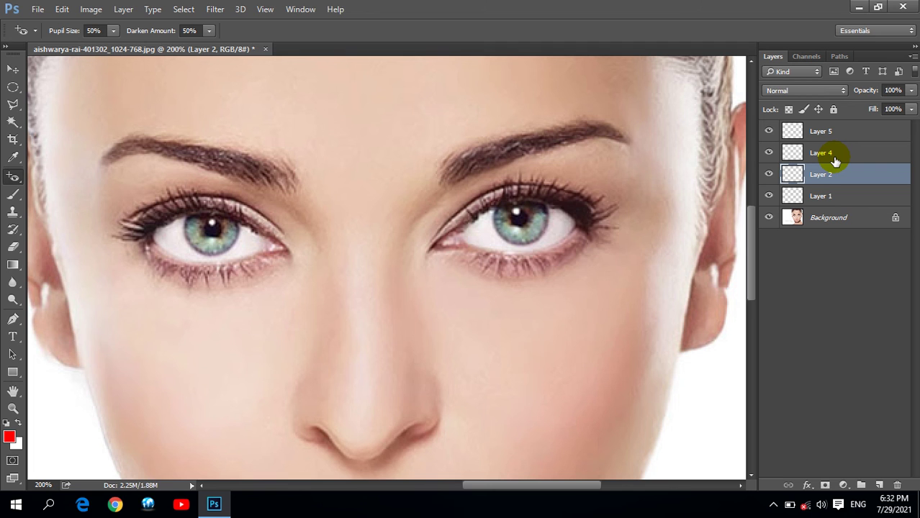
key(ctrl+shift+e)
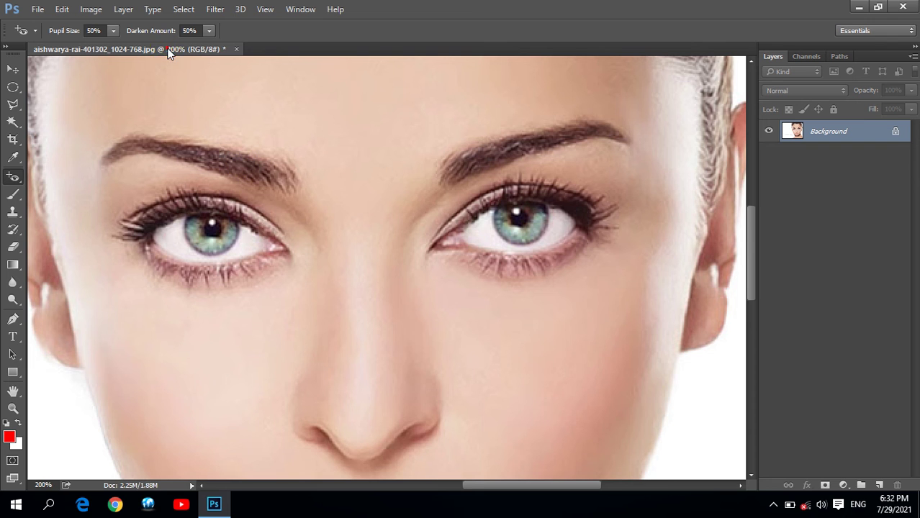
- Discard the portrait unsaved, then select the Move tool and reset colours to default black and white
drag(164, 48, 183, 84)
drag(448, 85, 446, 63)
click(748, 62)
click(460, 209)
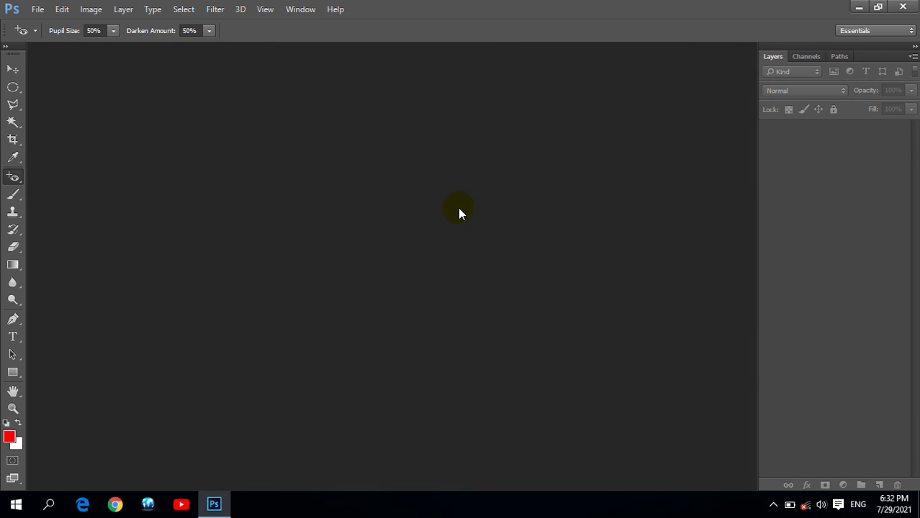
click(12, 69)
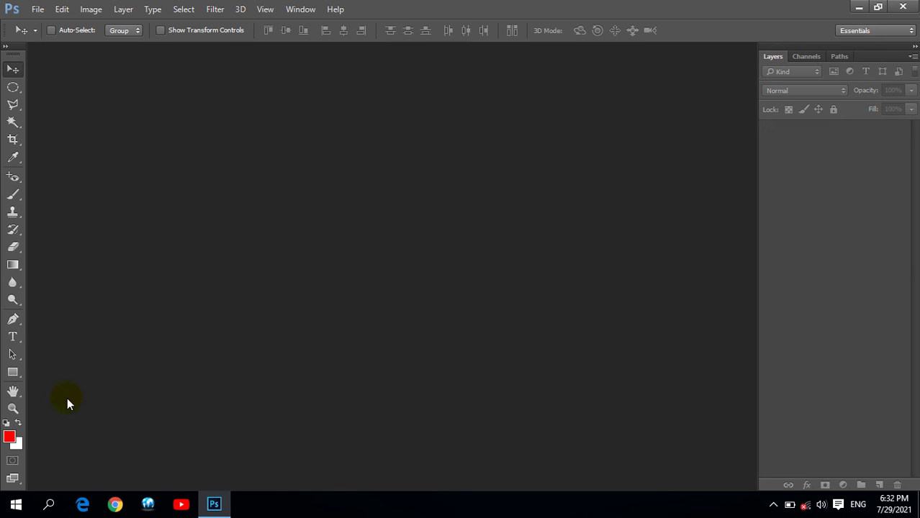
click(5, 423)
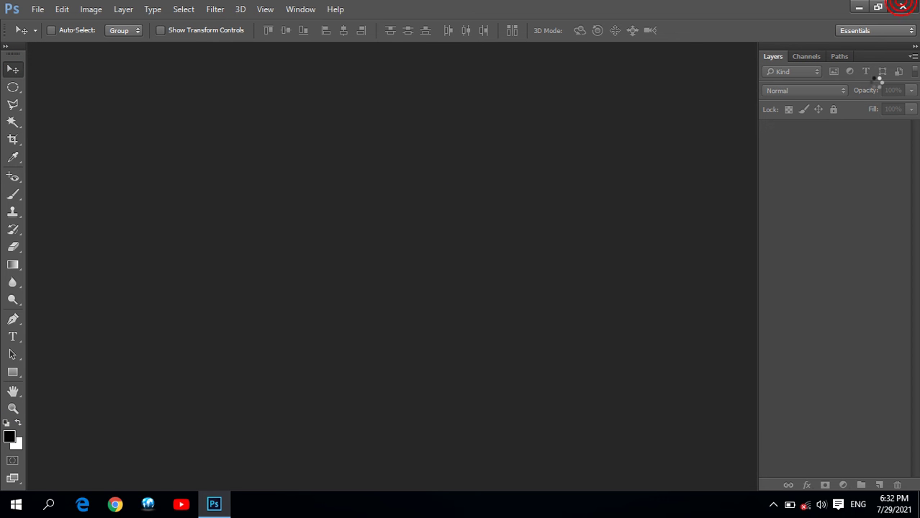